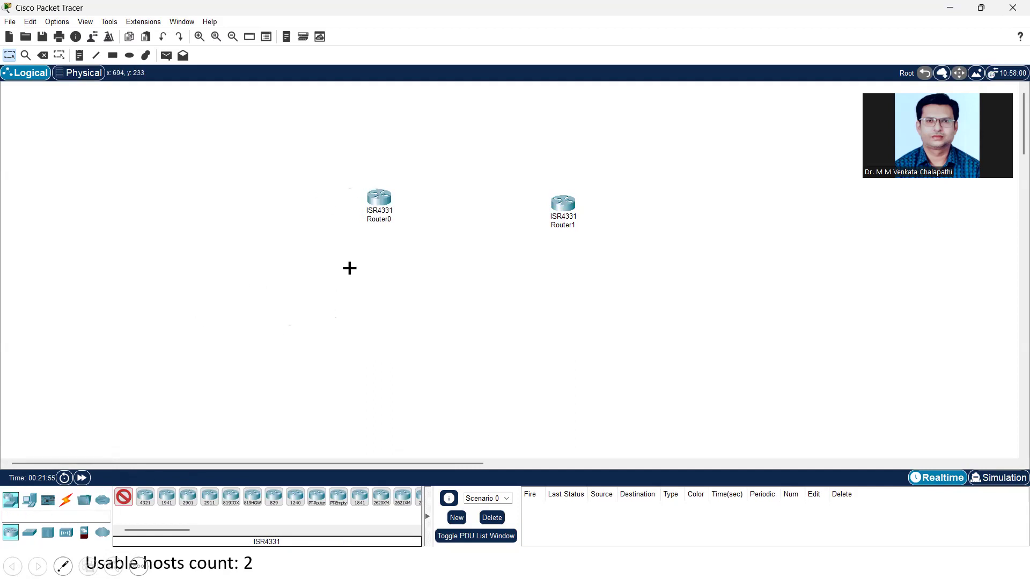
Step: Power off Router0, install a NIM-2T module in its first empty slot, and power it back on
key(Escape)
drag(379, 199, 378, 202)
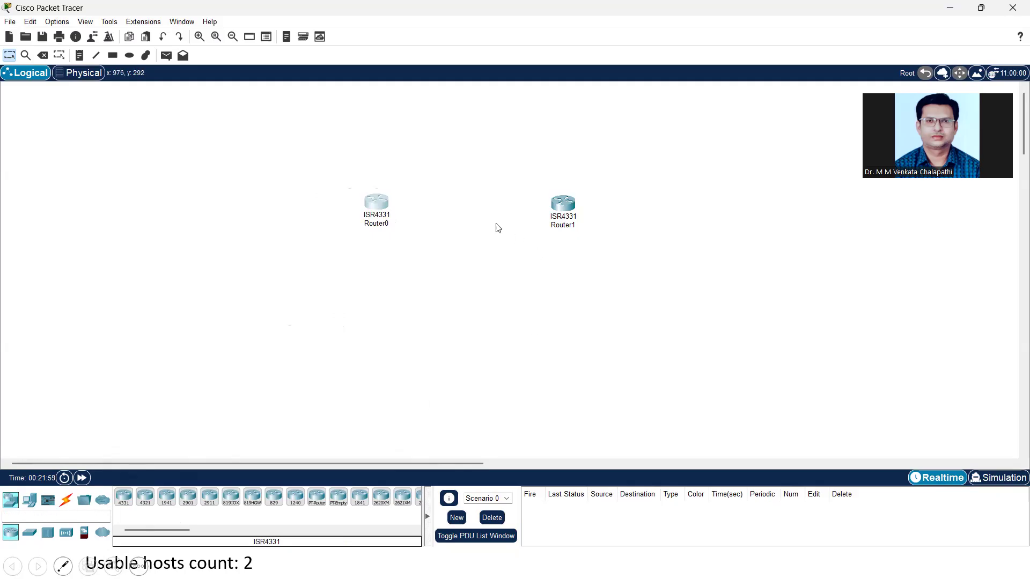
click(383, 202)
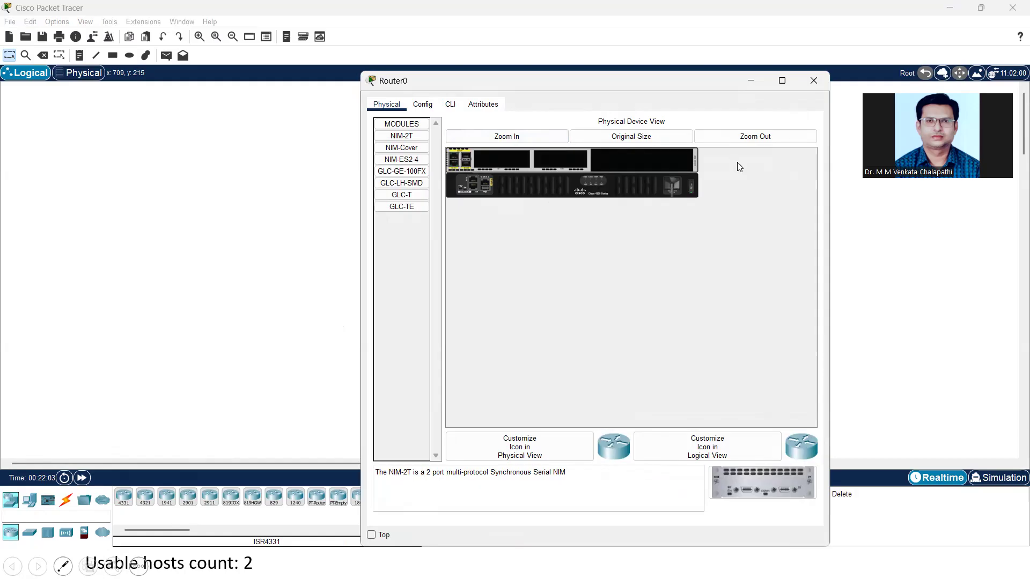
click(693, 183)
drag(775, 488, 505, 158)
click(693, 189)
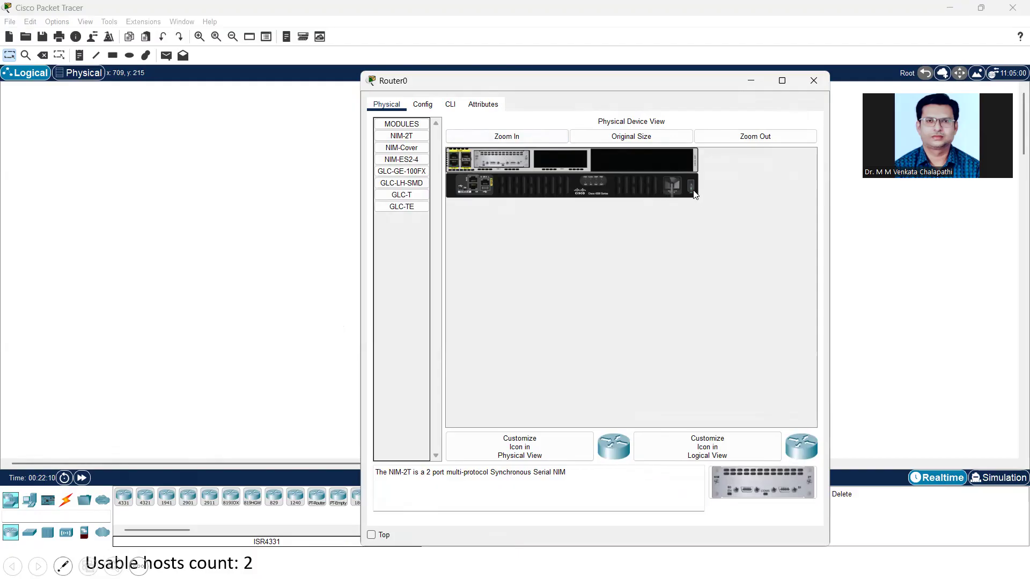
click(814, 80)
Step: Install a NIM-2T module in Router1's first empty slot while it is powered off, and switch the router back on
click(557, 207)
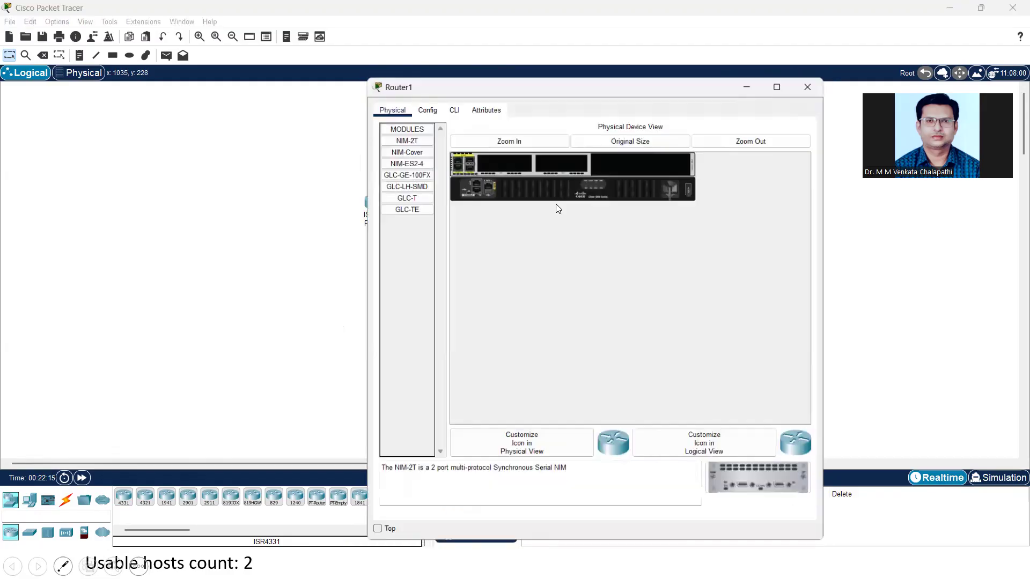
drag(751, 486, 518, 161)
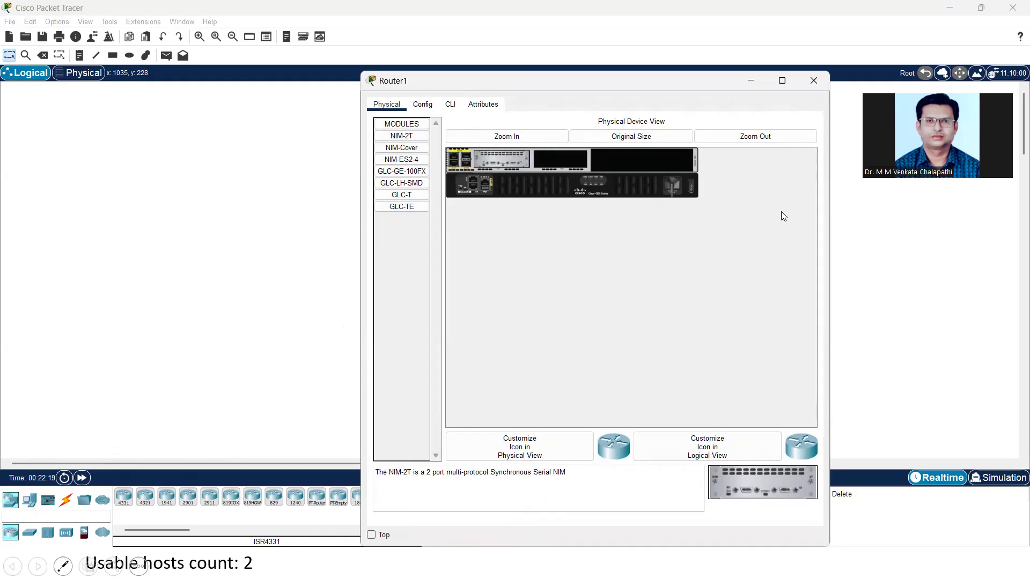
click(692, 186)
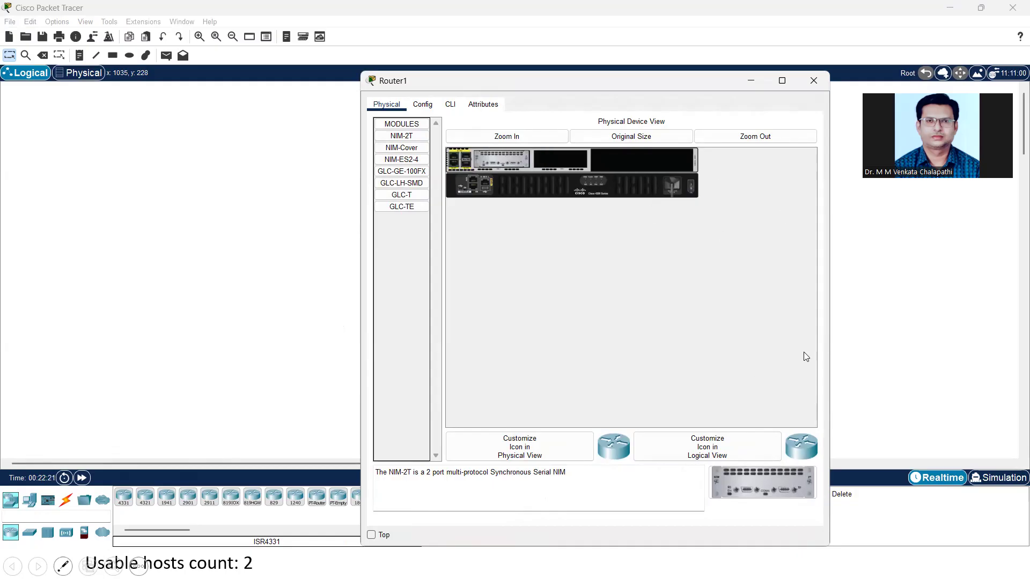
click(813, 80)
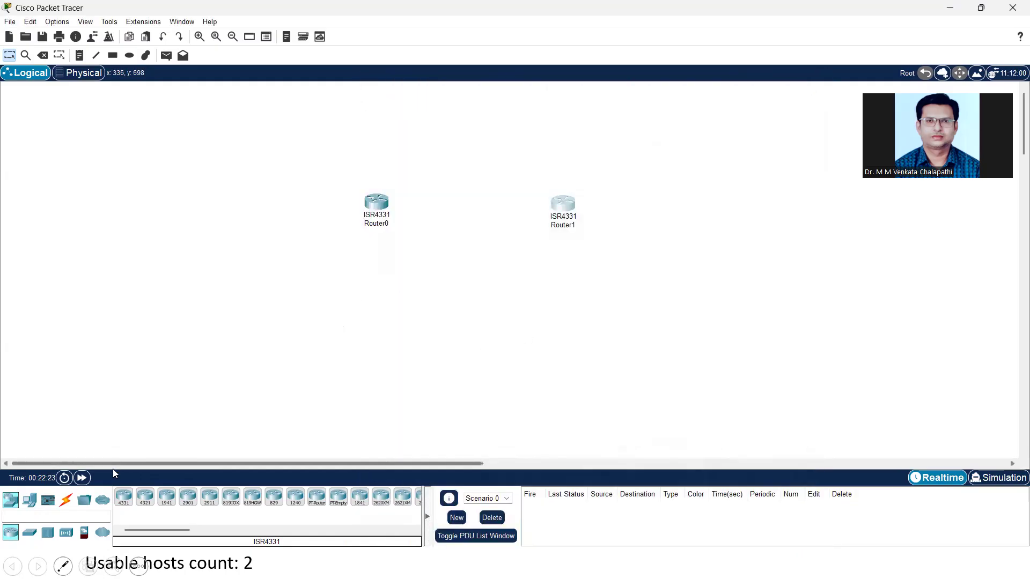
click(67, 501)
click(124, 497)
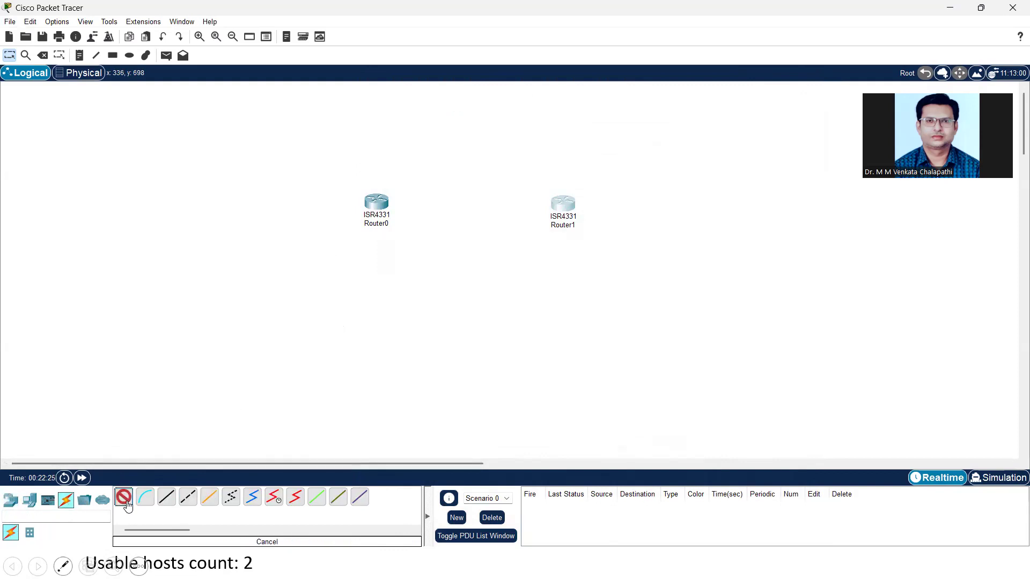
click(377, 203)
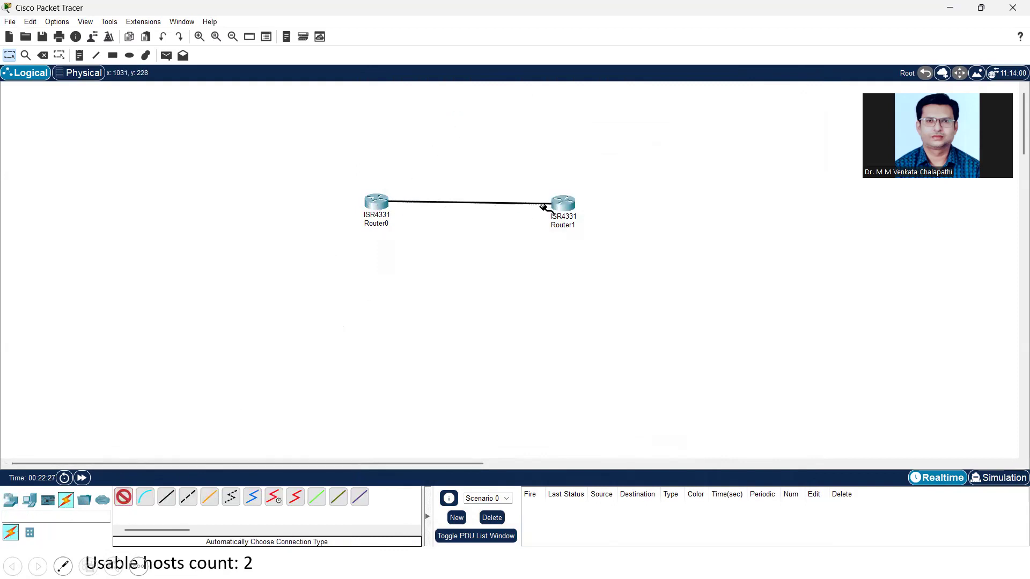
key(Escape)
Step: Connect Router0's Serial0/1/0 to Router1's Serial0/1/0 with a Serial DCE cable
click(270, 498)
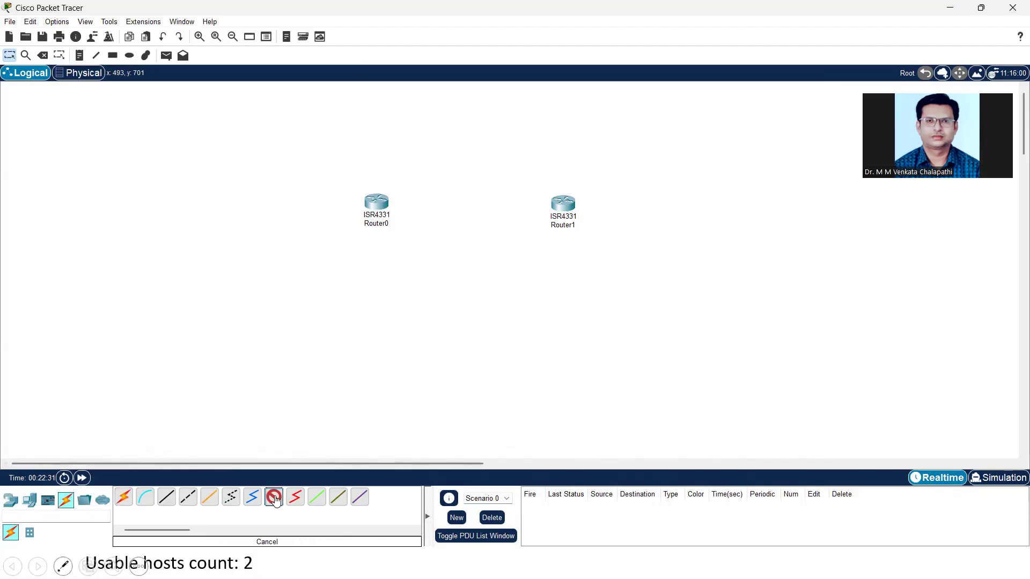
click(381, 207)
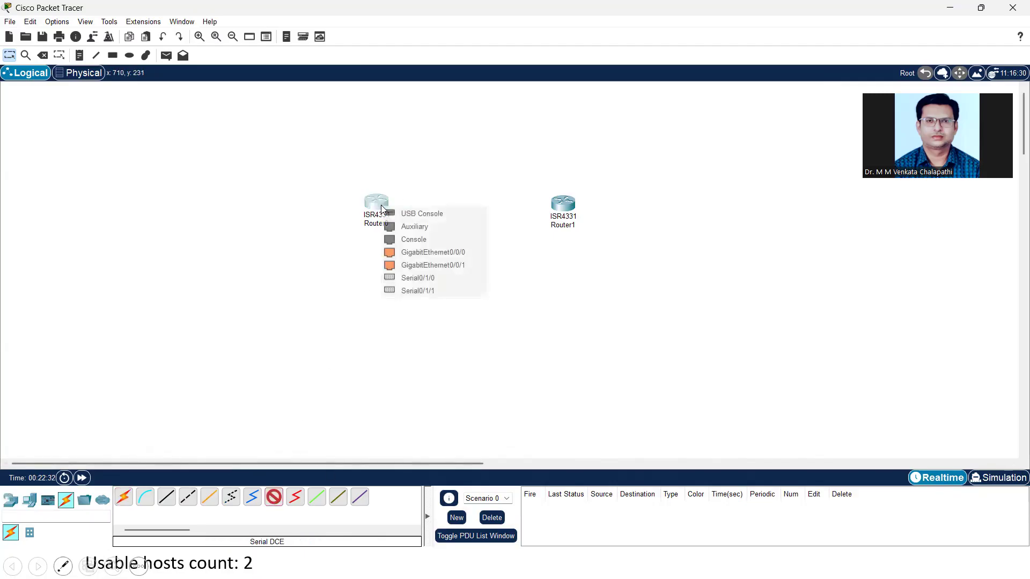
click(441, 278)
click(566, 207)
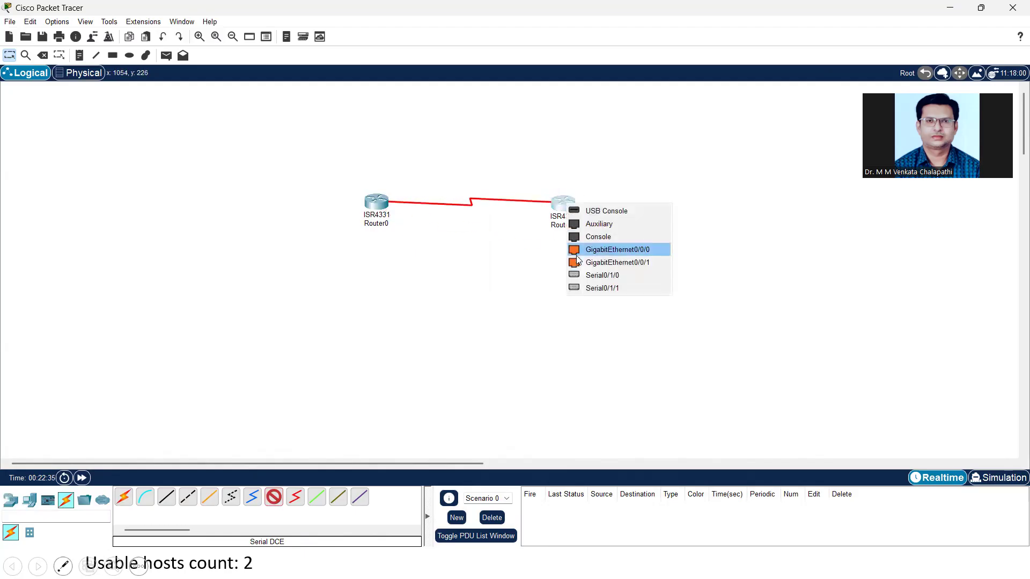
click(580, 275)
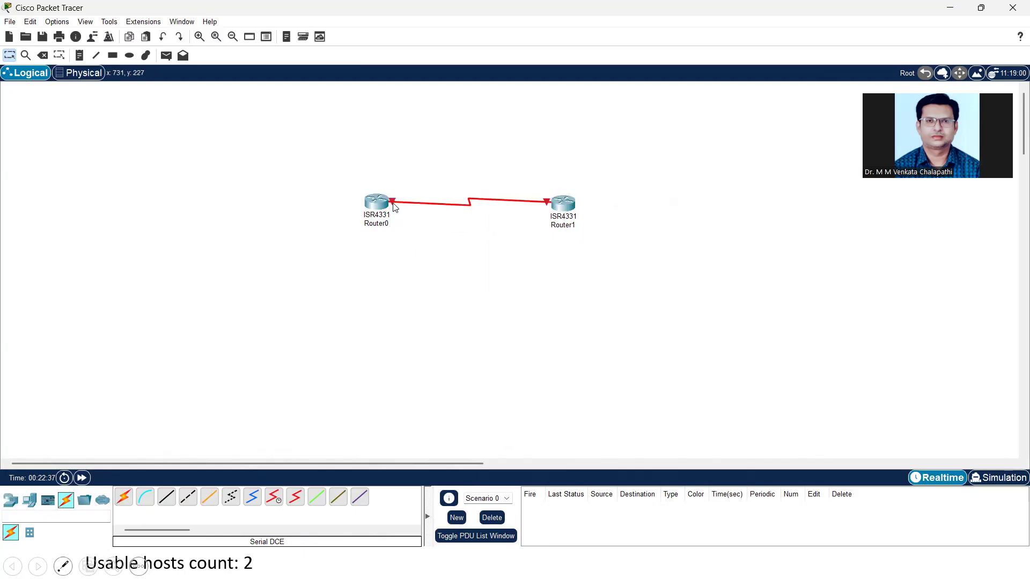
Step: Move Router0 and Router1 slightly closer together and check the port labels on their serial link
drag(382, 206, 388, 205)
drag(560, 210, 557, 211)
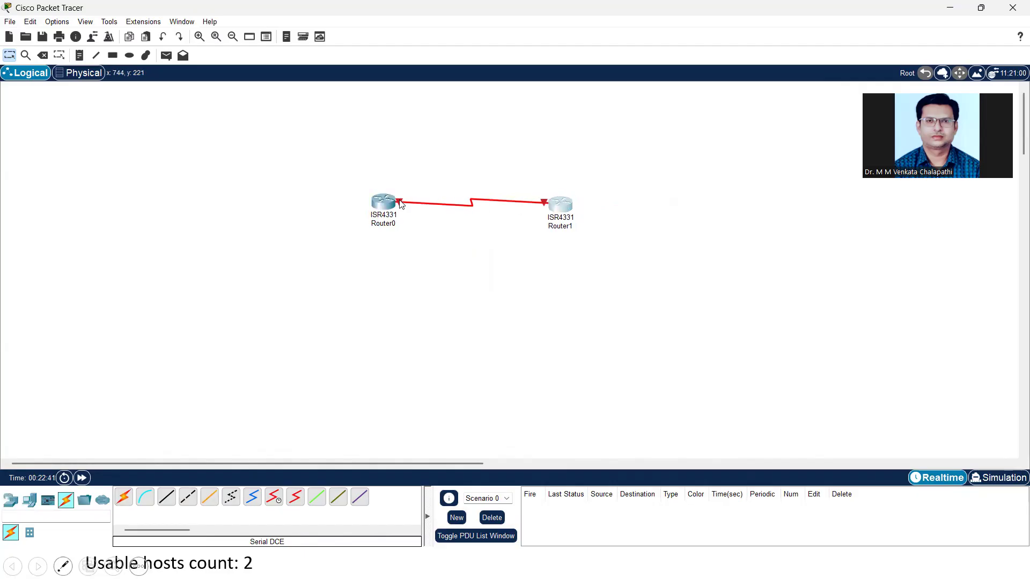
mouse_move(401, 203)
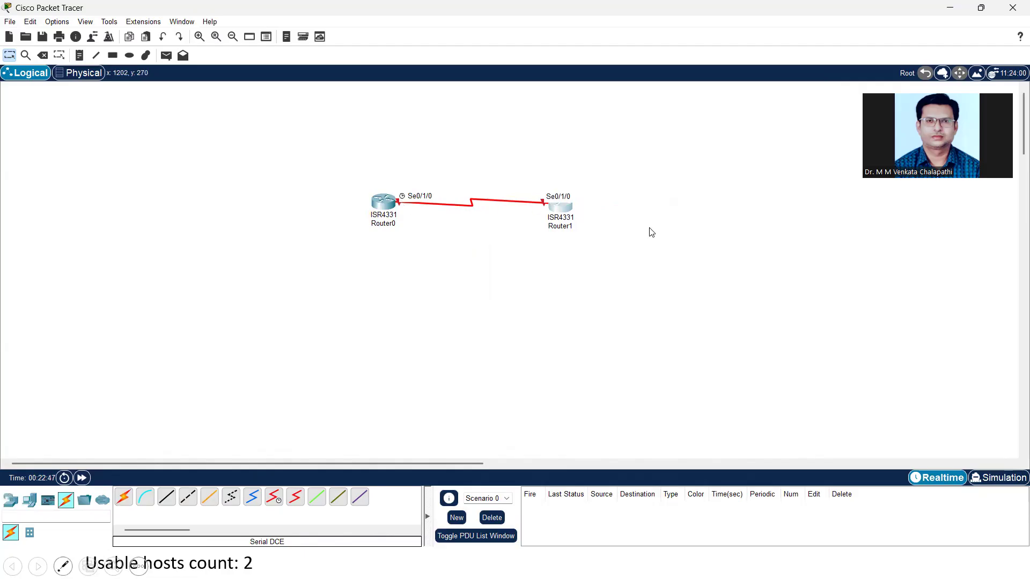
drag(385, 202, 386, 204)
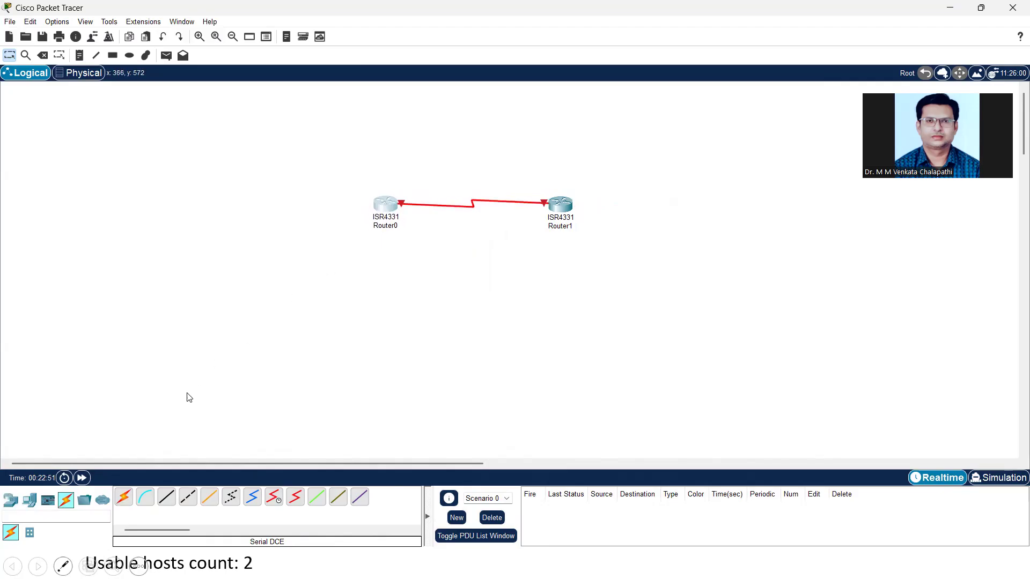
Step: Place four 2960 switches in the workspace, two stacked on Router0's outer side and two on Router1's outer side
click(31, 500)
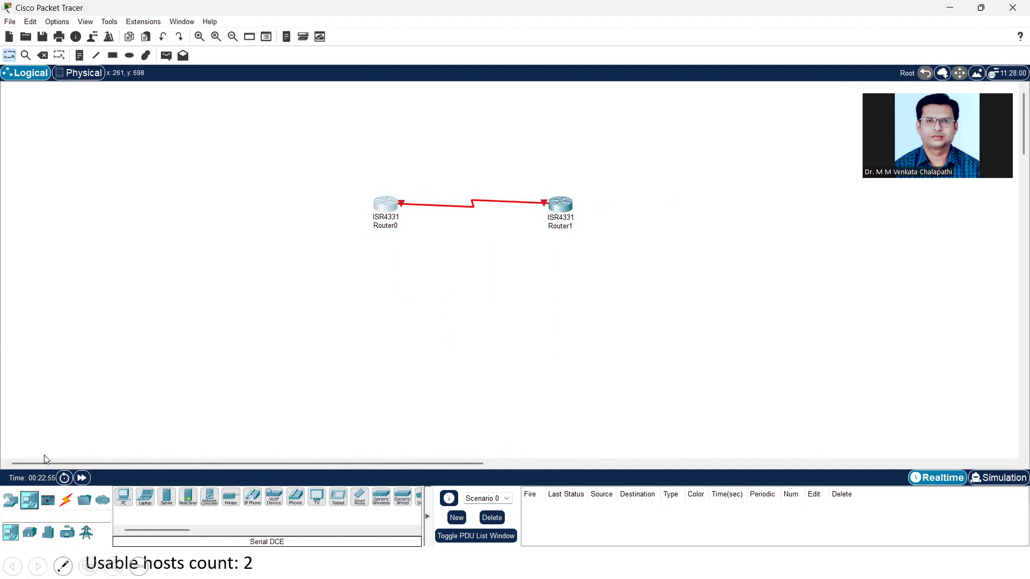
click(16, 499)
click(29, 532)
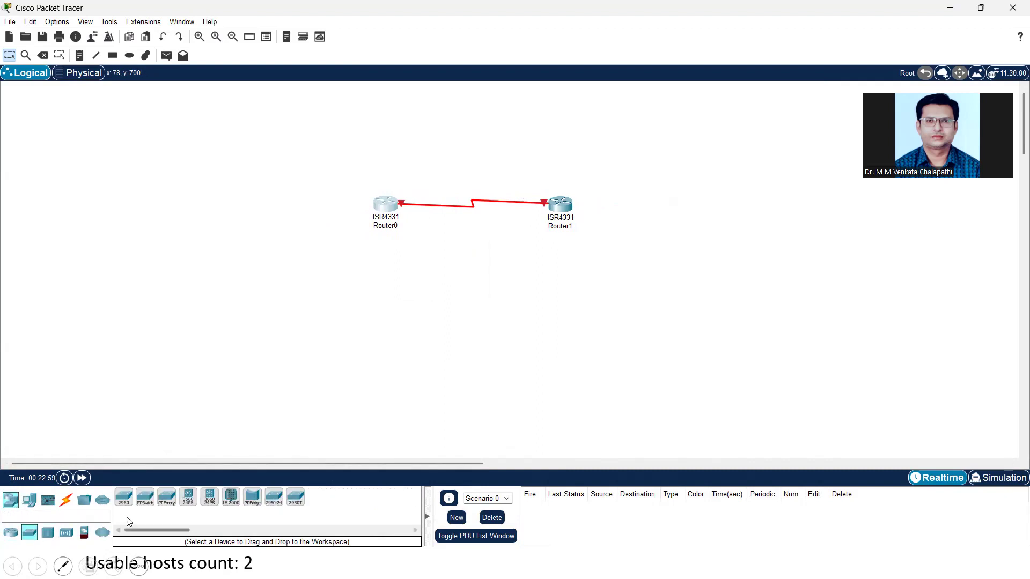
click(124, 498)
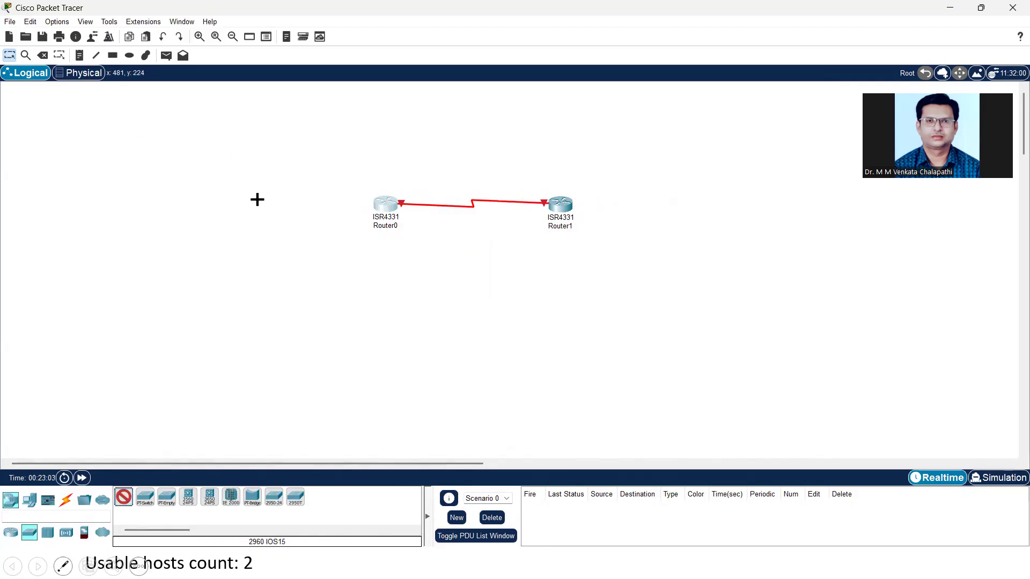
click(258, 181)
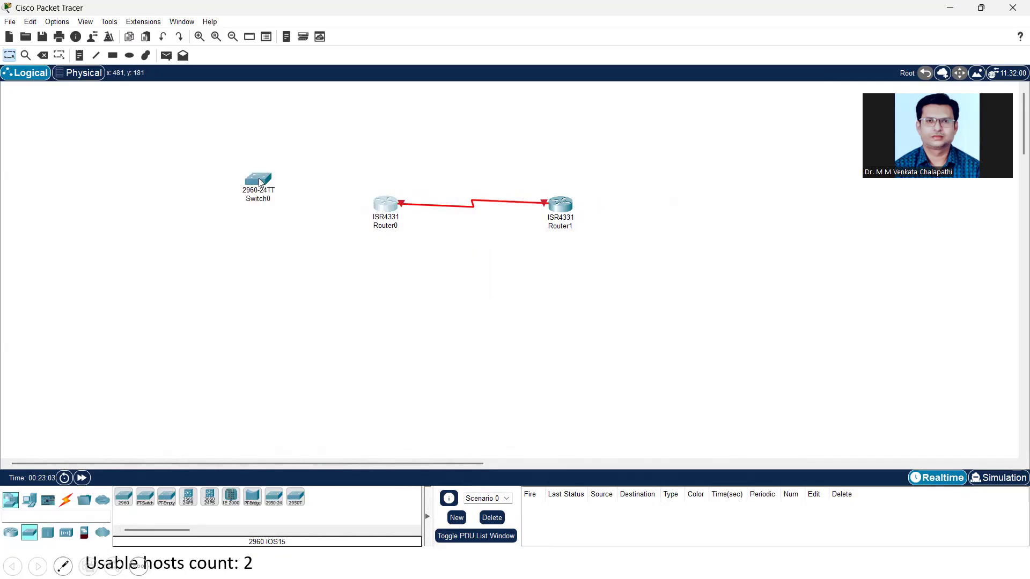
click(125, 498)
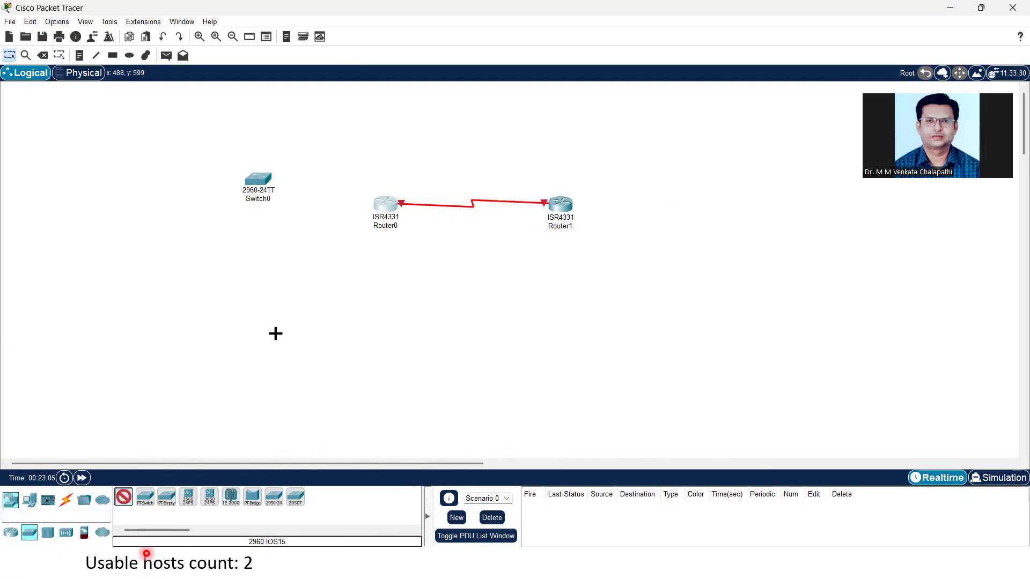
click(246, 287)
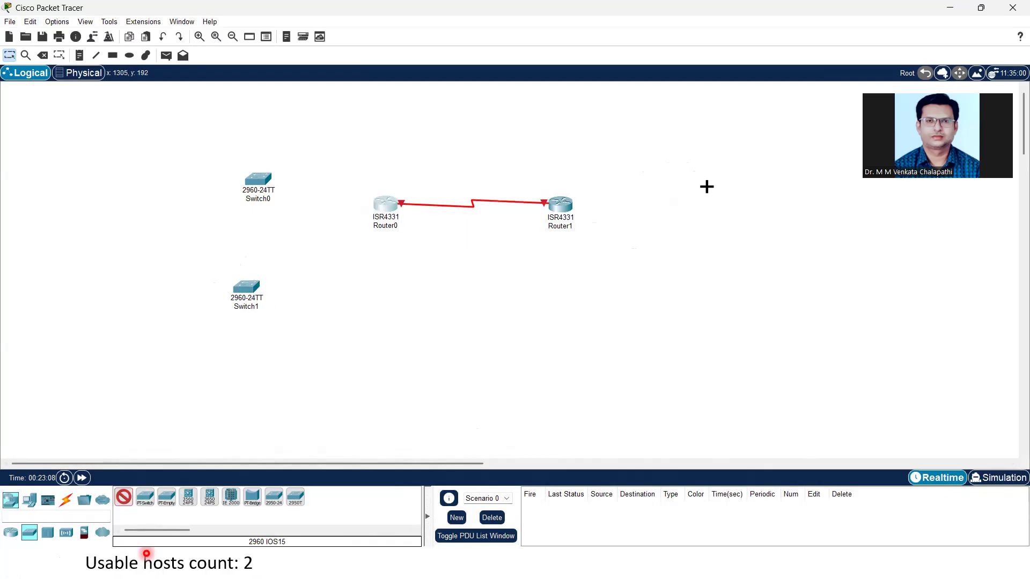
click(730, 168)
click(725, 291)
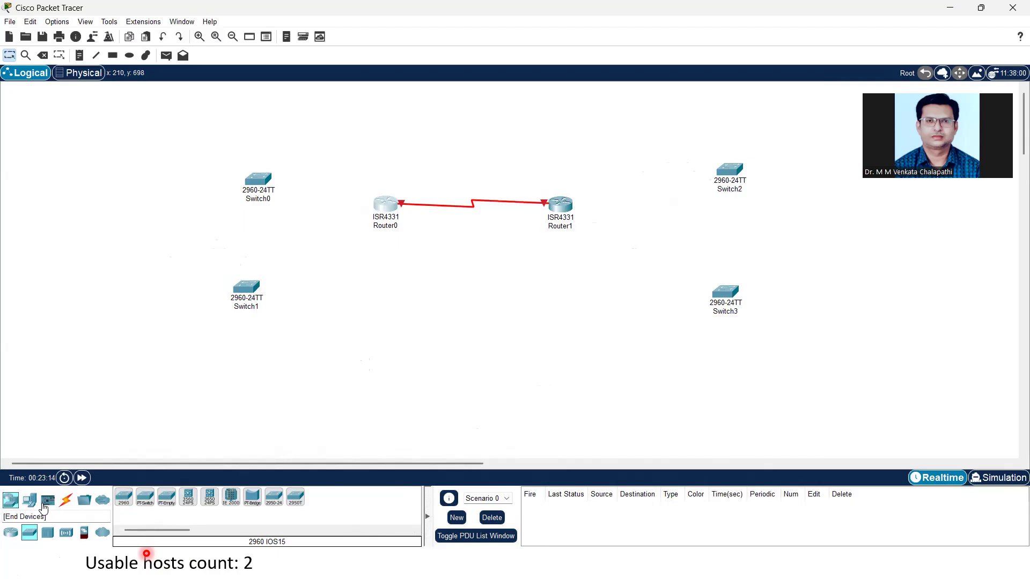
Step: Place four PCs on the outer side of Switch0 and Switch1, two beside each switch
click(29, 499)
click(119, 499)
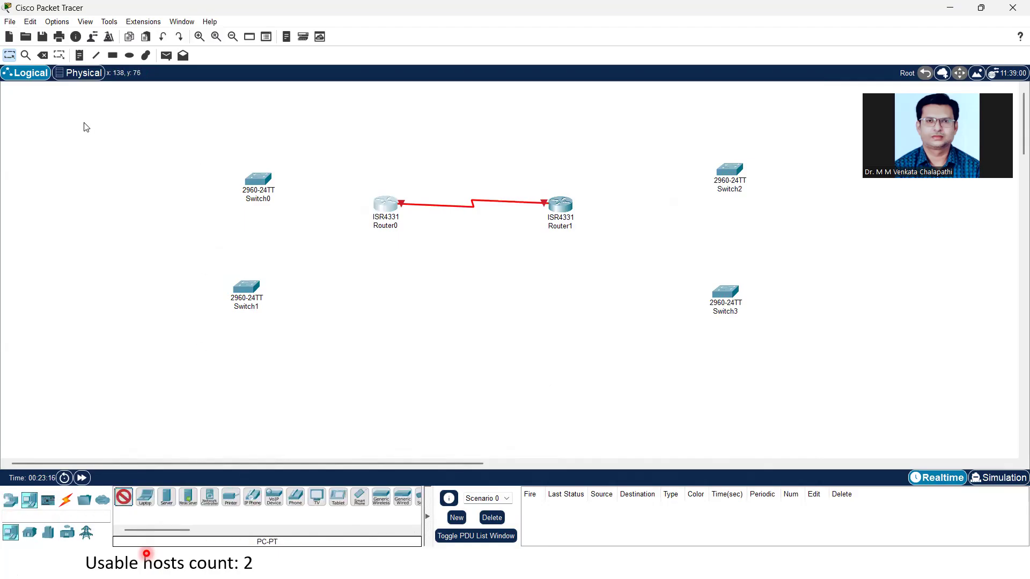
click(112, 126)
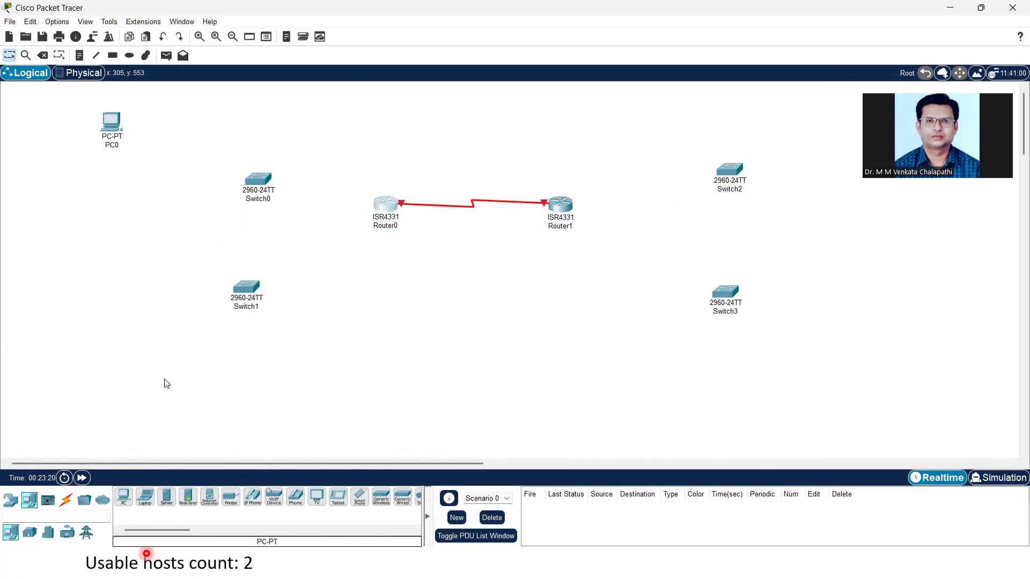
click(121, 500)
click(99, 173)
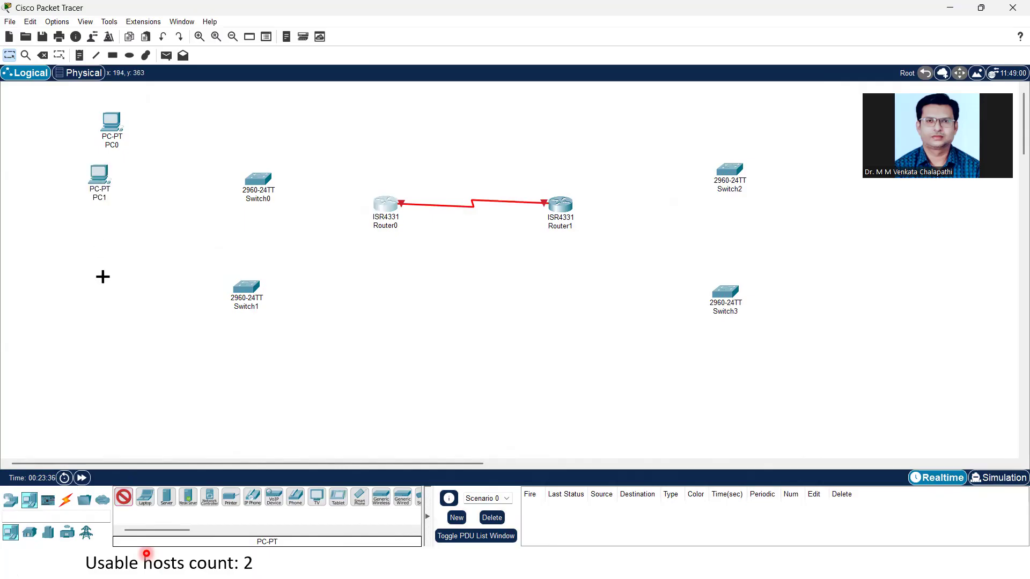
click(96, 280)
click(104, 357)
Step: Place four more PCs on the outer side of Switch2 and Switch3, two beside each switch
click(810, 120)
click(823, 192)
click(825, 292)
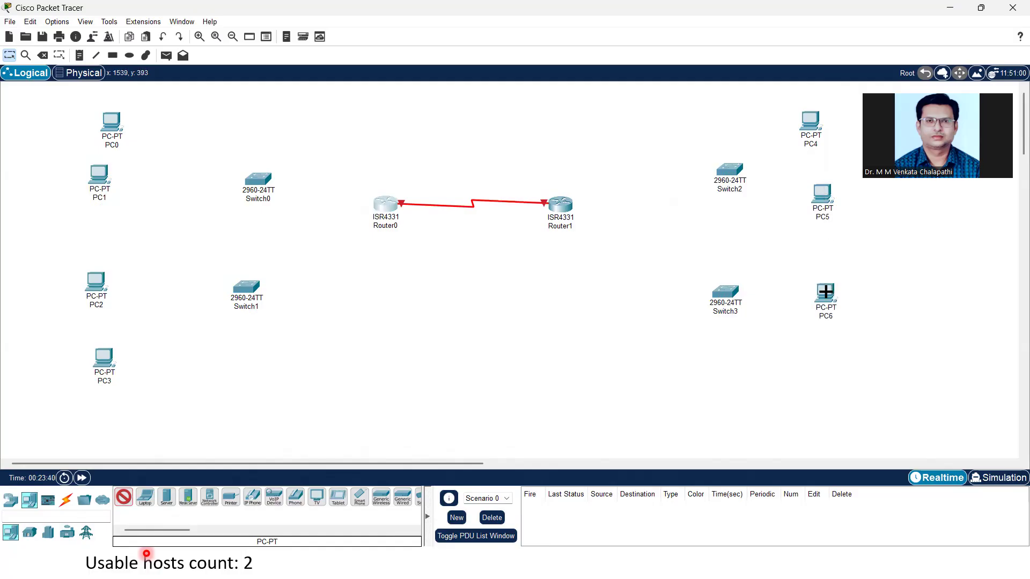
click(825, 367)
key(Escape)
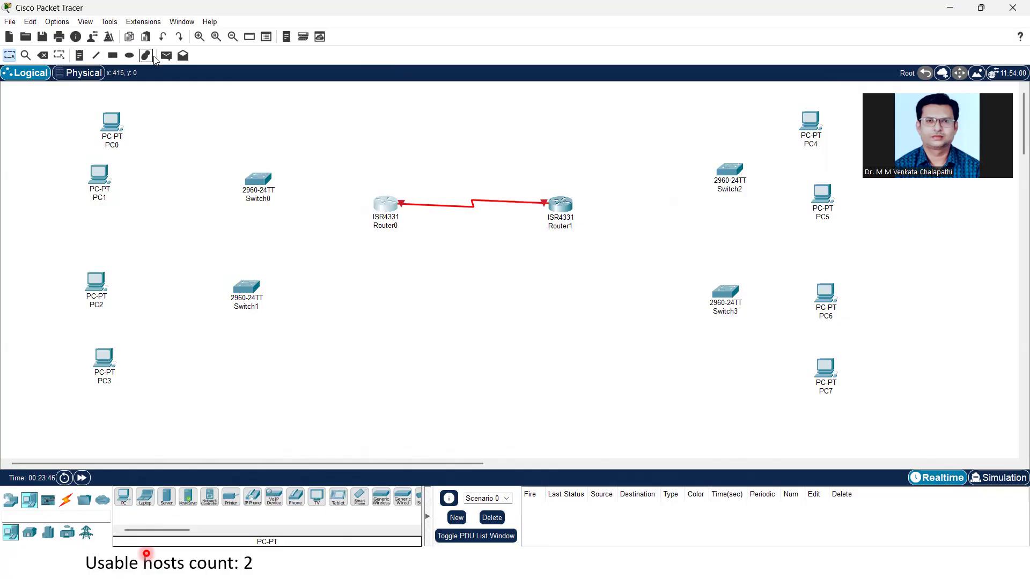
Step: Draw a rectangle with a light yellow fill around PC0, PC1 and Switch0
click(112, 55)
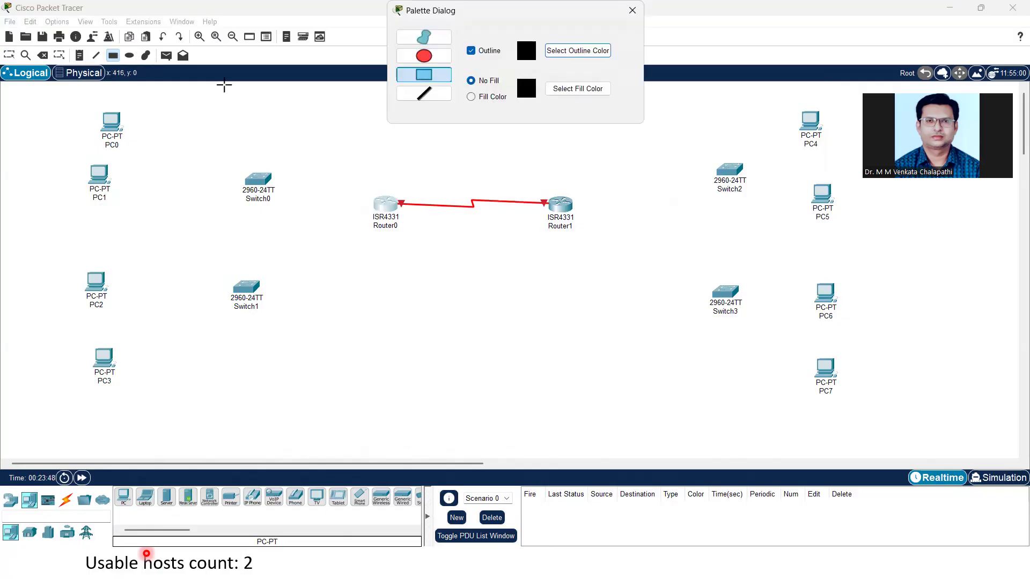
click(494, 97)
click(578, 88)
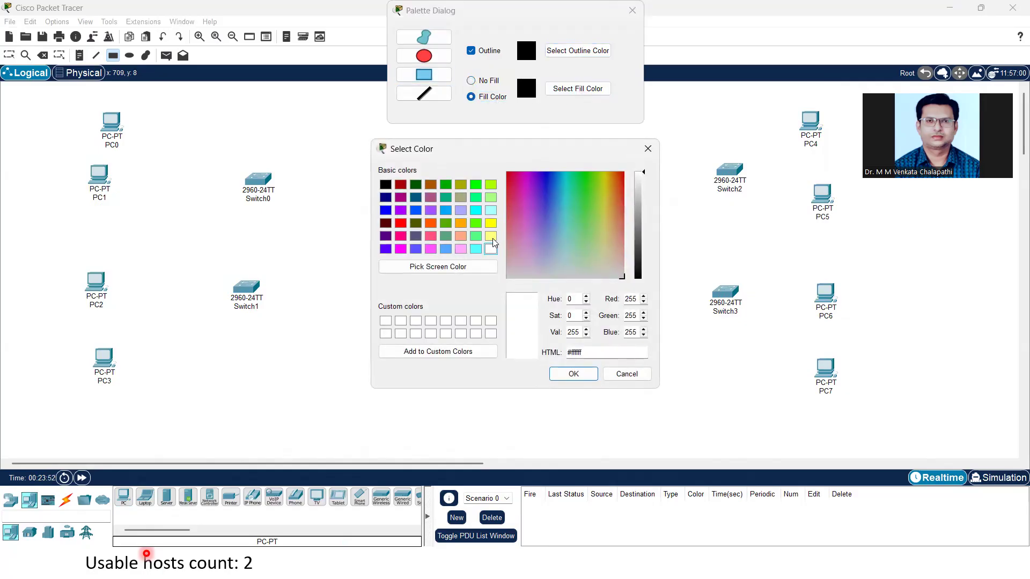
click(491, 236)
click(574, 374)
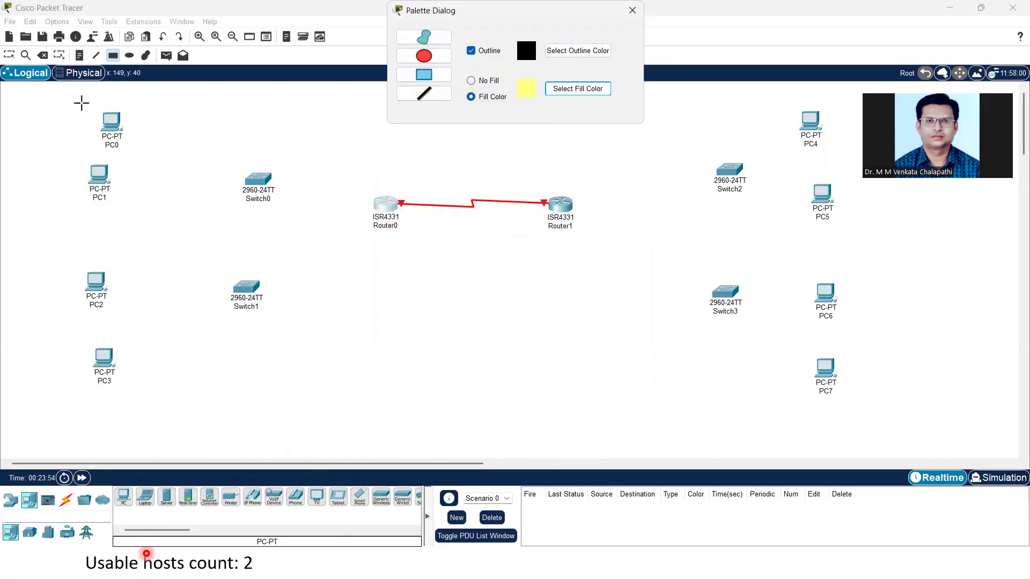
drag(72, 97, 299, 225)
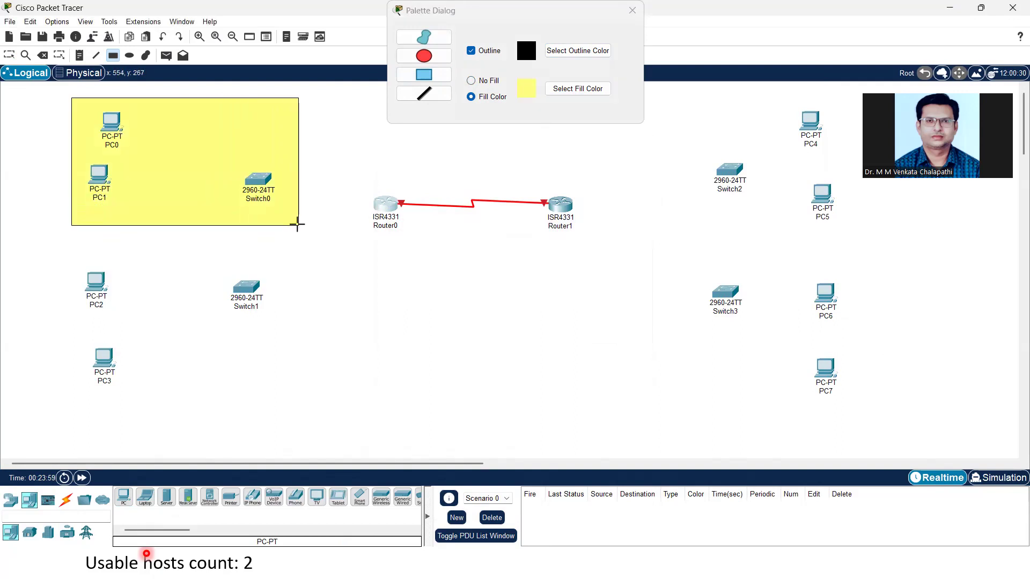
Step: Change the fill color to green #55ff7f and draw a rectangle around PC2, PC3 and Switch1
click(564, 88)
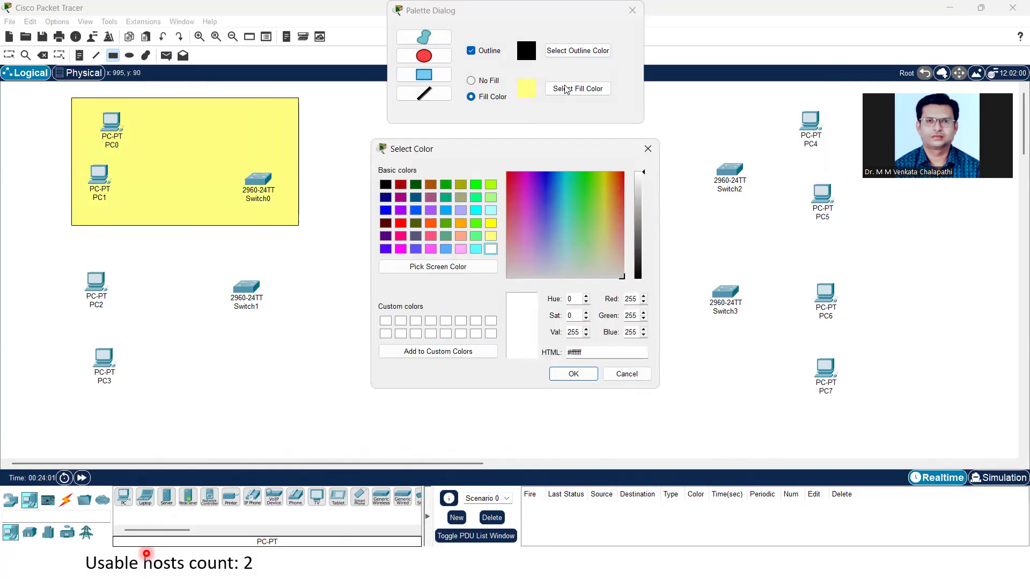
click(475, 236)
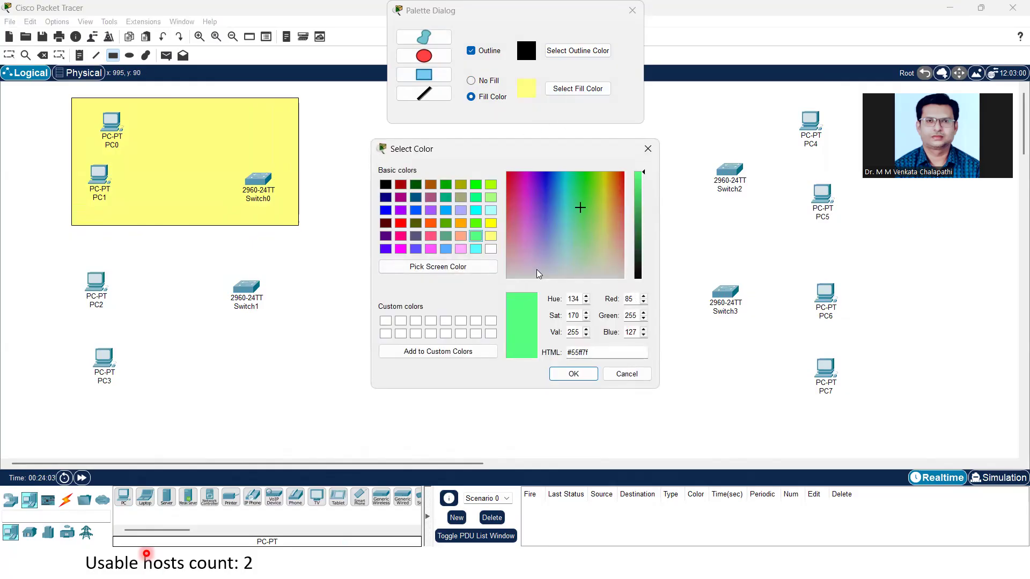
click(573, 374)
mouse_move(68, 260)
mouse_down()
mouse_move(329, 423)
mouse_move(315, 424)
mouse_up()
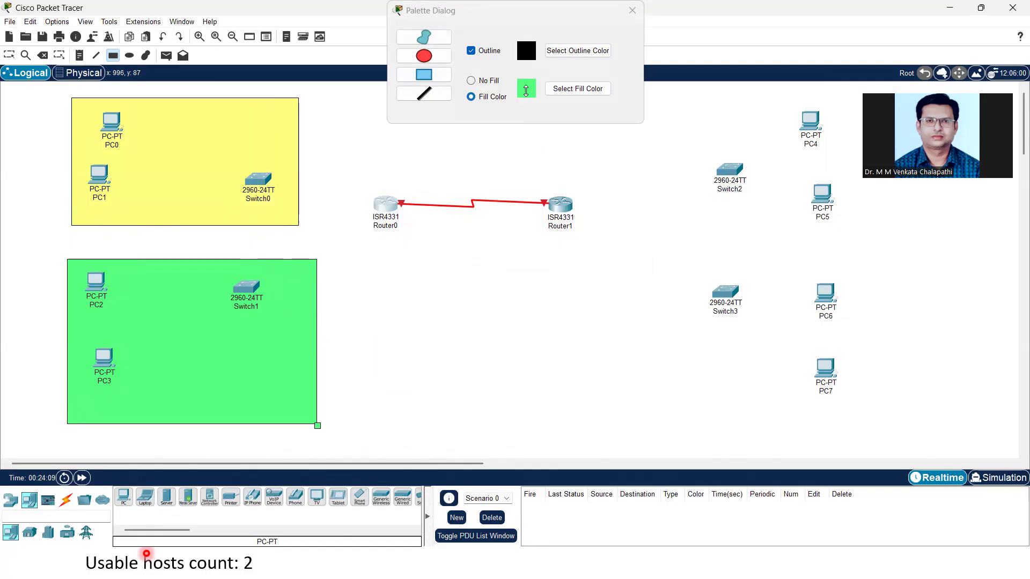
Step: Change the fill color to pink #ffaaff and draw a rectangle around Switch3, PC6 and PC7
click(578, 89)
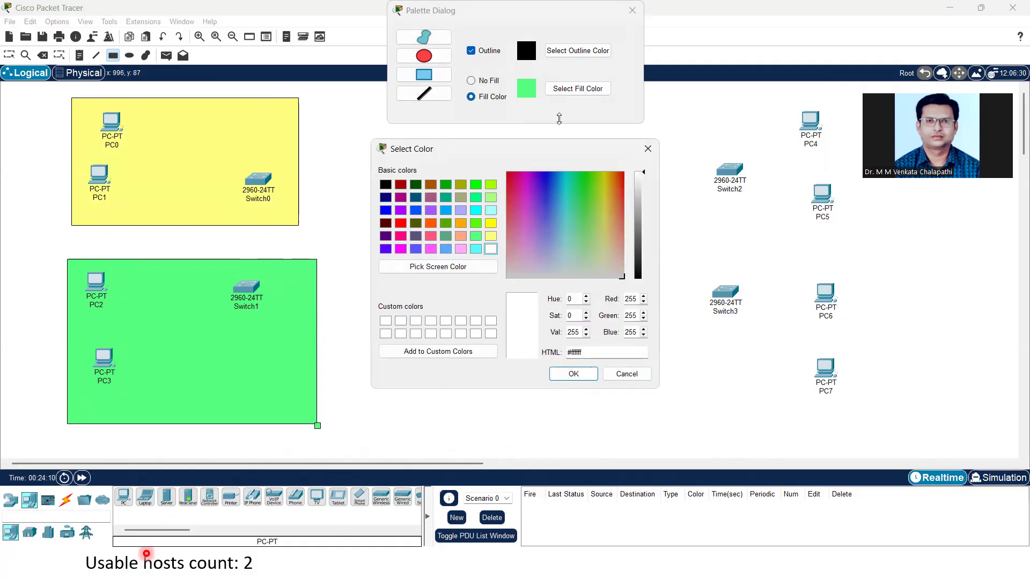
click(461, 250)
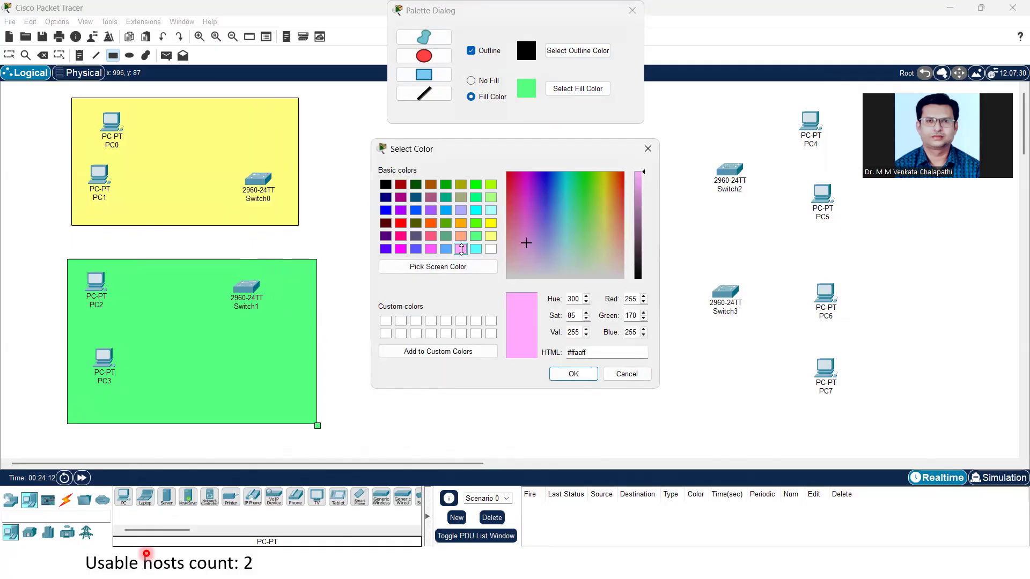
click(573, 373)
mouse_move(687, 259)
mouse_down()
mouse_move(998, 428)
mouse_move(919, 403)
mouse_move(981, 418)
mouse_move(960, 411)
mouse_up()
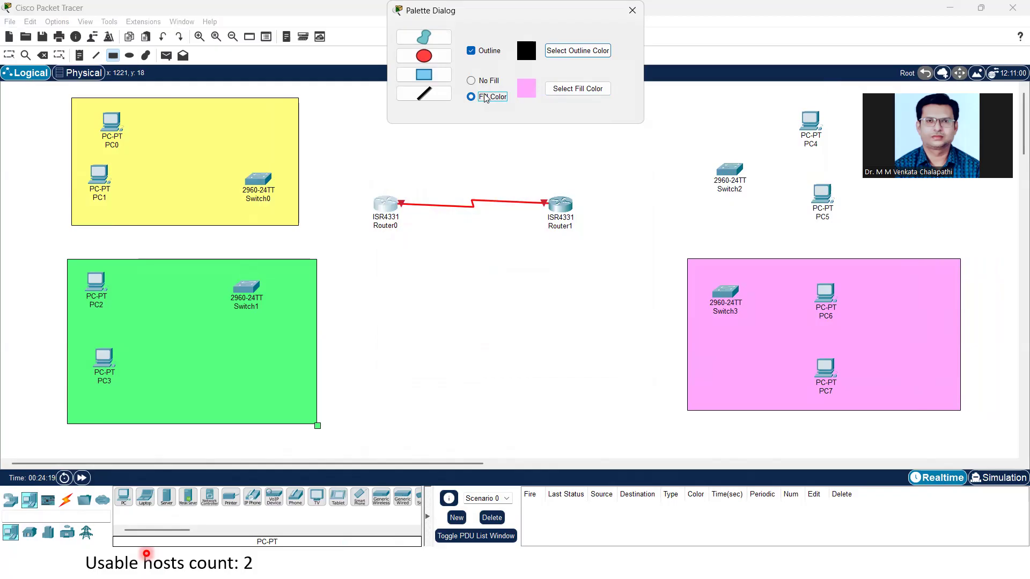
Step: Change the fill color to light purple #aaaaff and draw a rectangle around Switch2, PC4 and PC5
click(577, 88)
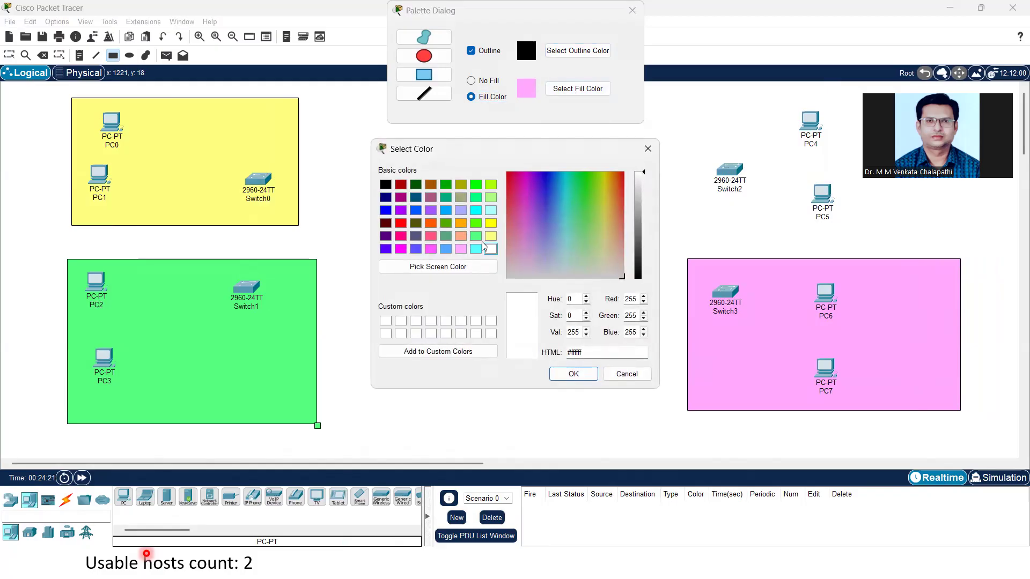
click(492, 211)
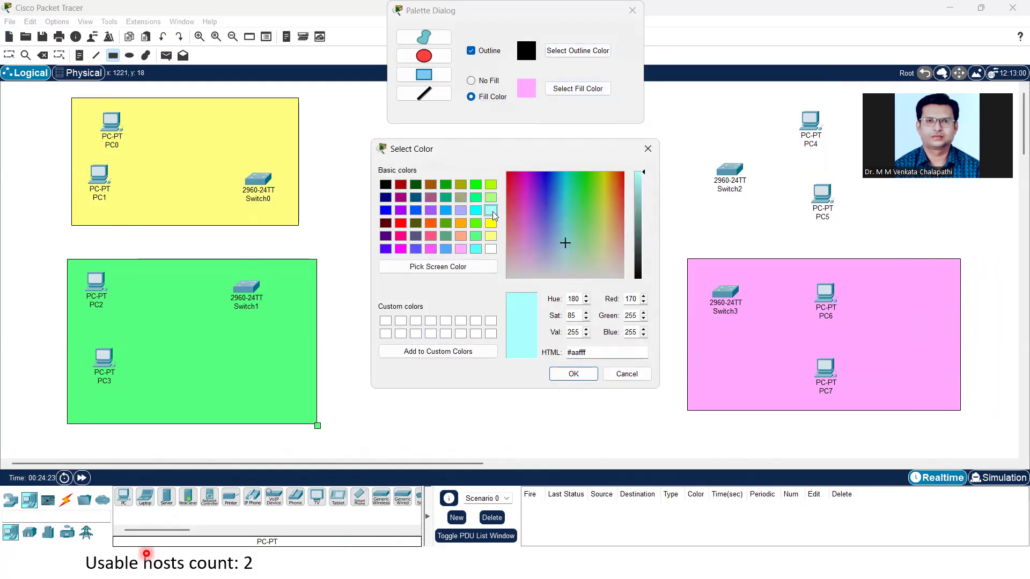
click(461, 211)
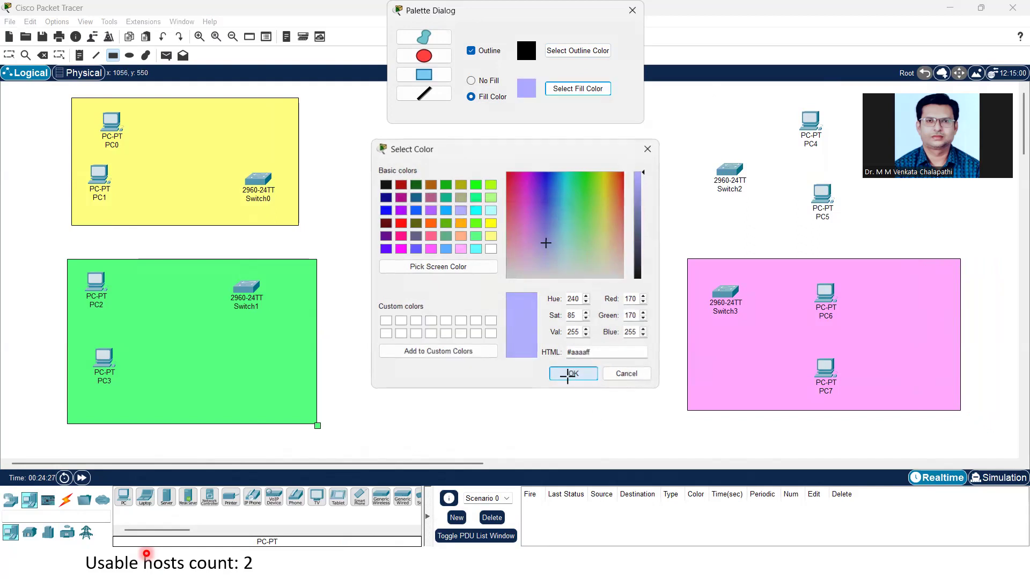
click(567, 373)
drag(704, 98, 976, 225)
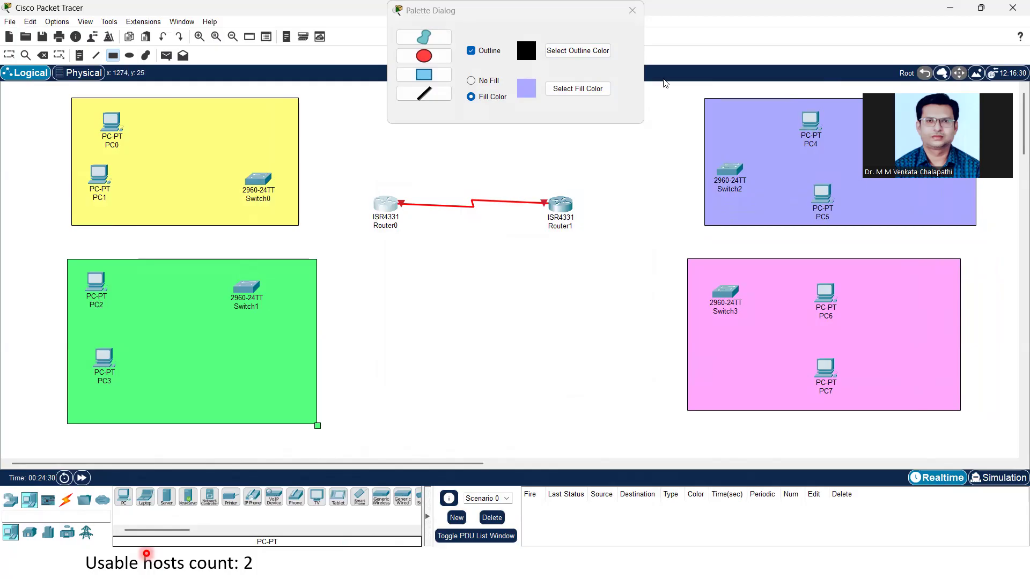
Step: Change the fill color to gray #d1d1d1, draw a rectangle over the serial link between Router0 and Router1, and close the drawing palette
click(584, 91)
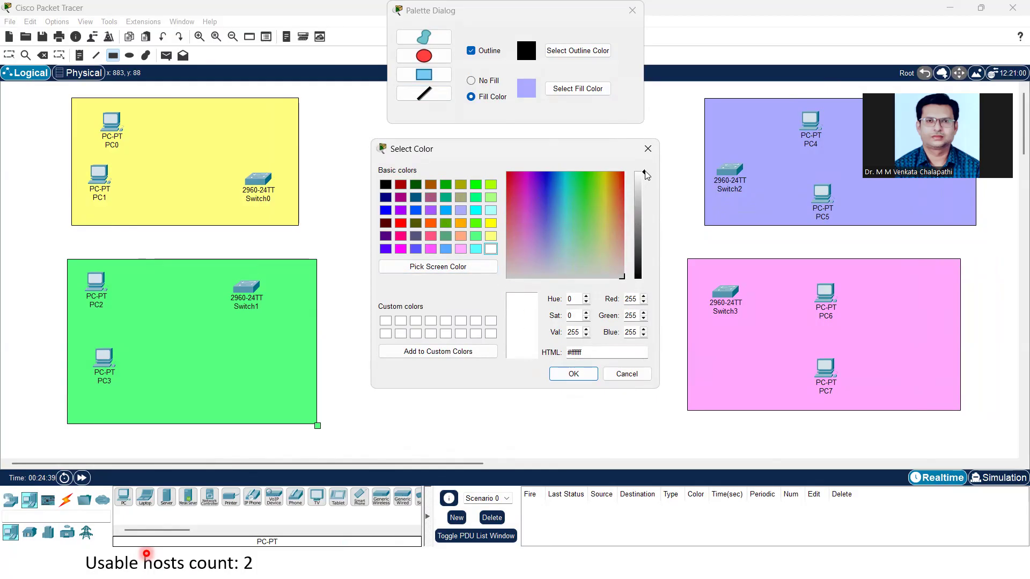
drag(646, 174, 641, 191)
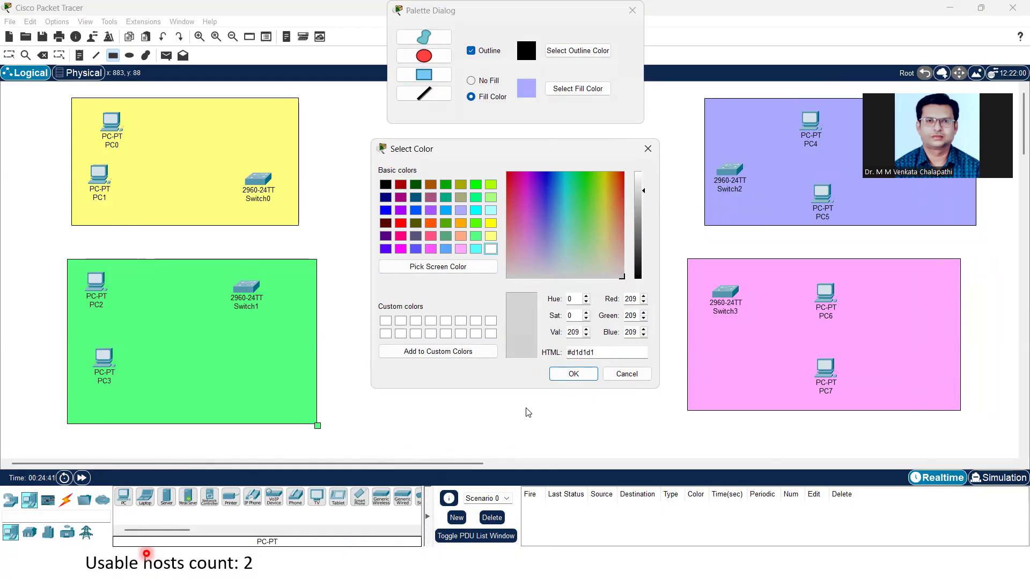
click(553, 371)
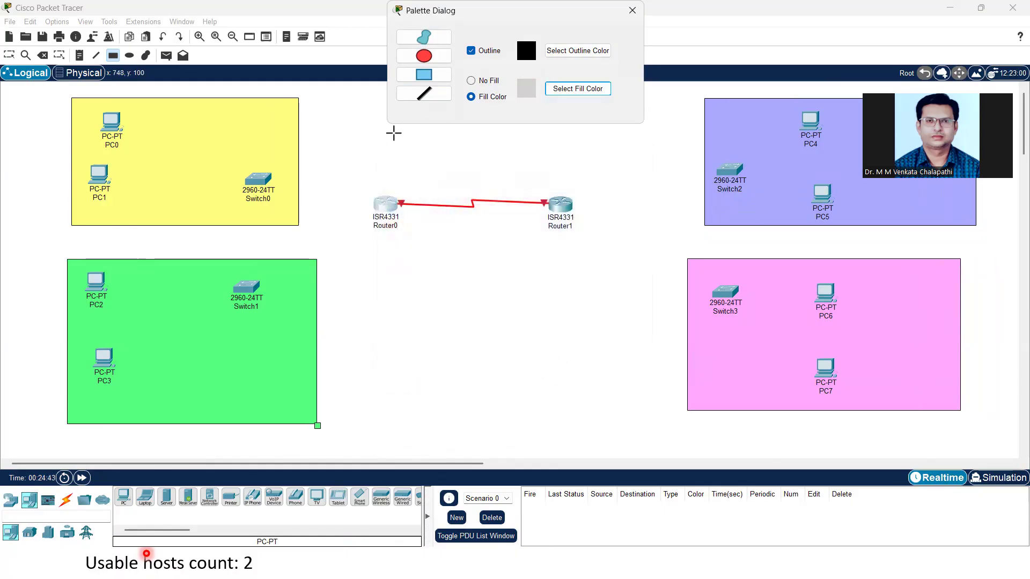
drag(389, 128, 559, 244)
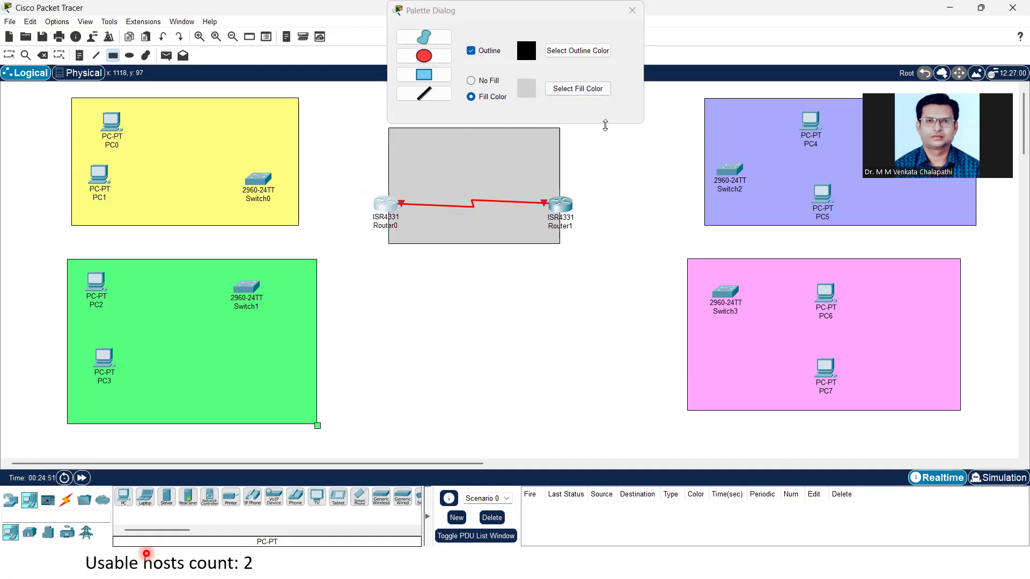
key(Escape)
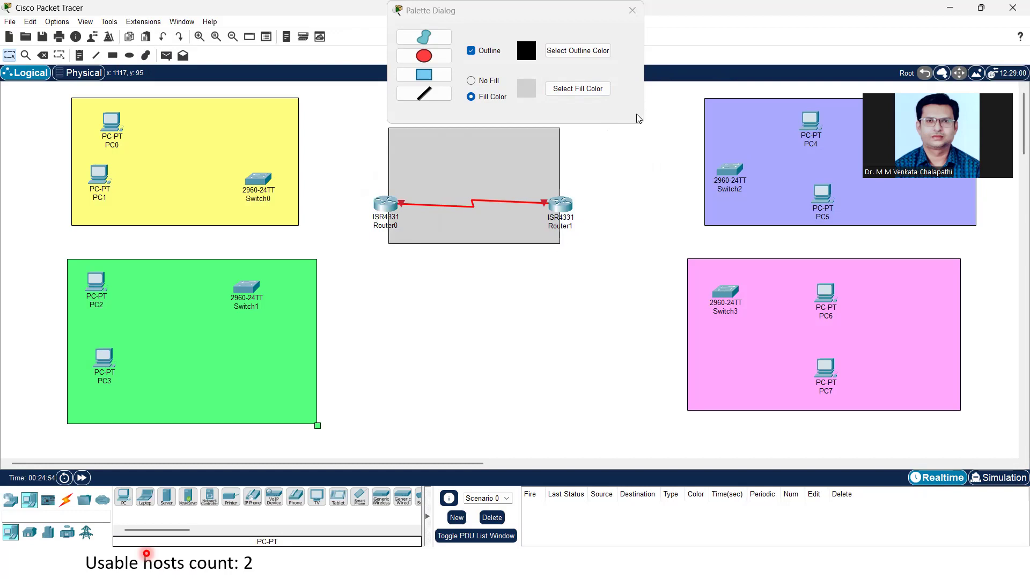
click(621, 81)
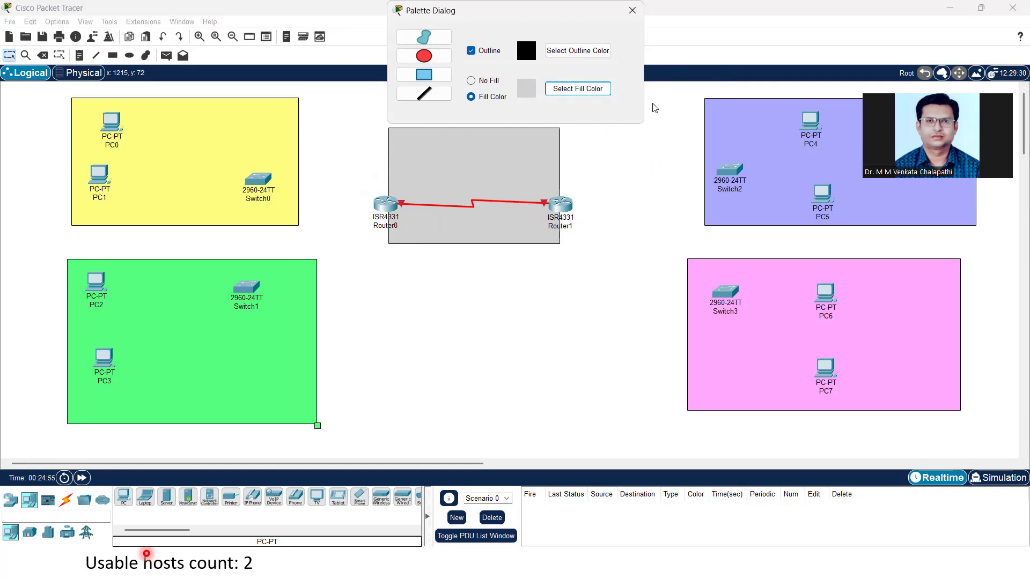
click(633, 11)
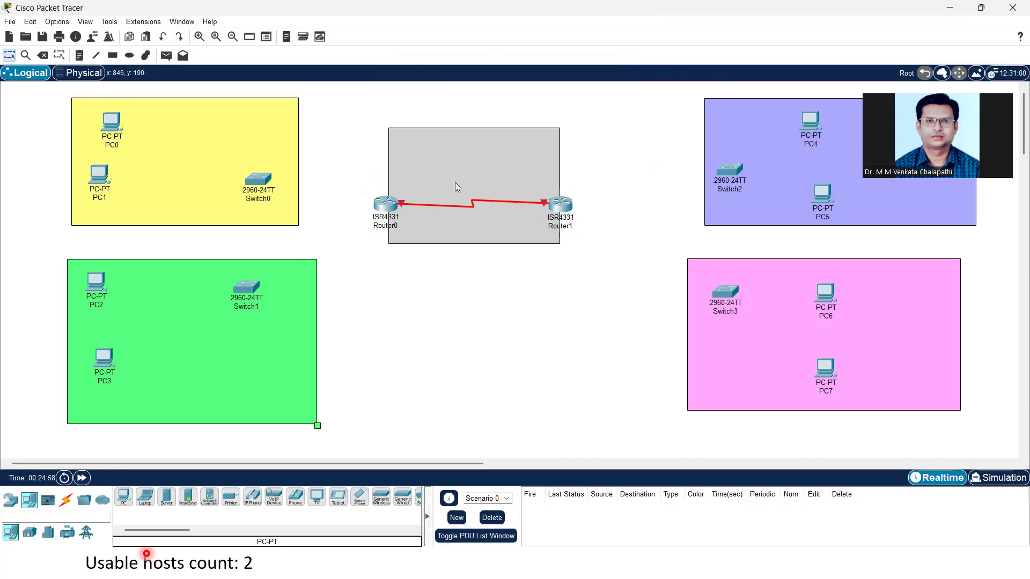
click(466, 156)
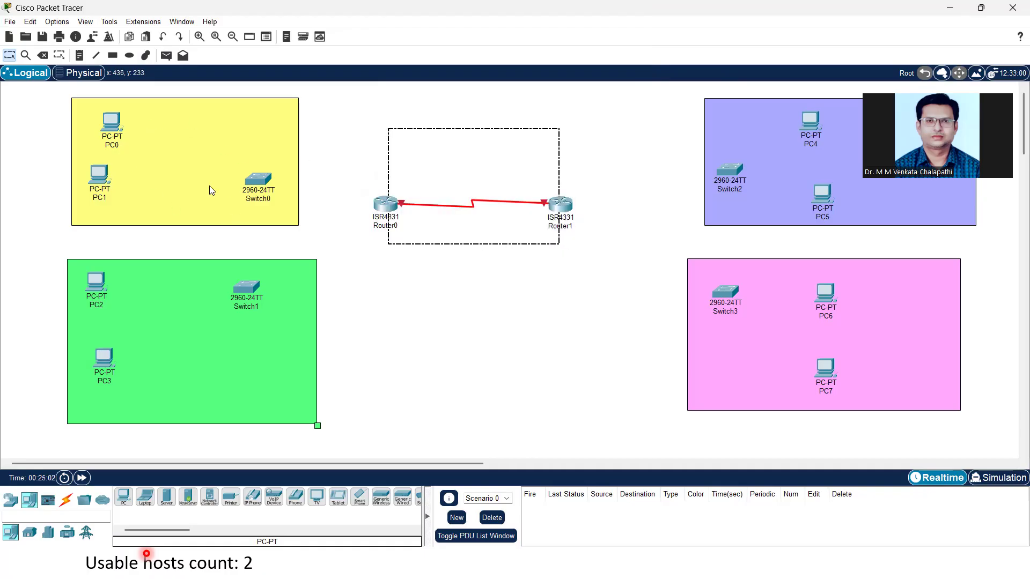
click(497, 336)
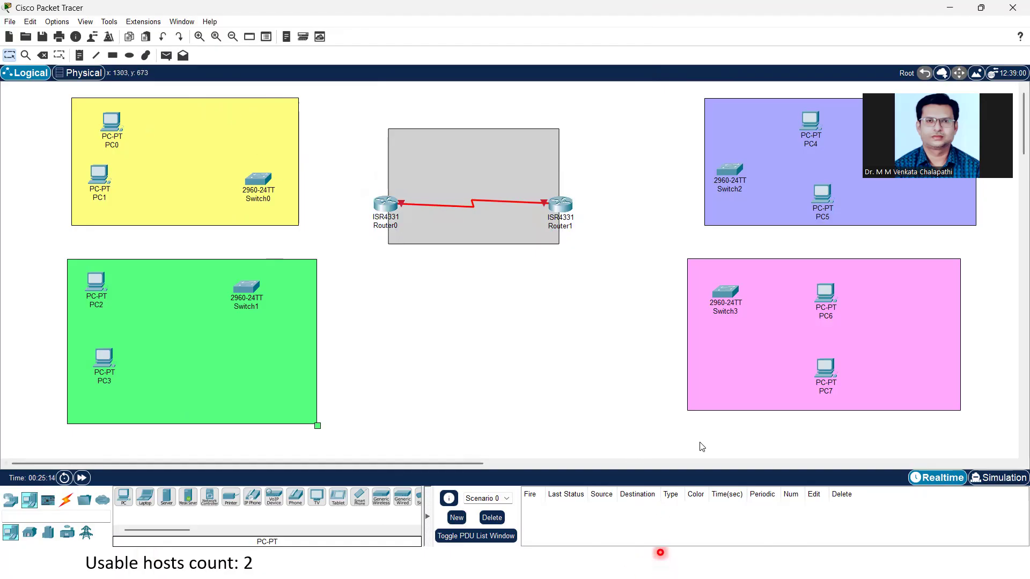
Step: Switch to PowerPoint, leave the slide show and copy customer A's subnet mask and network address from the solution table
key(alt+Tab)
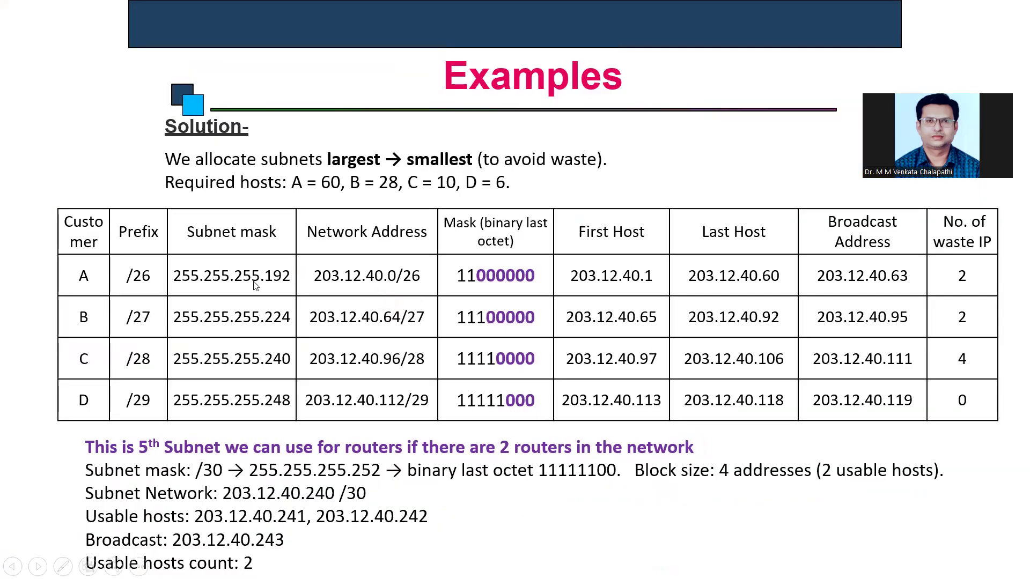
key(Escape)
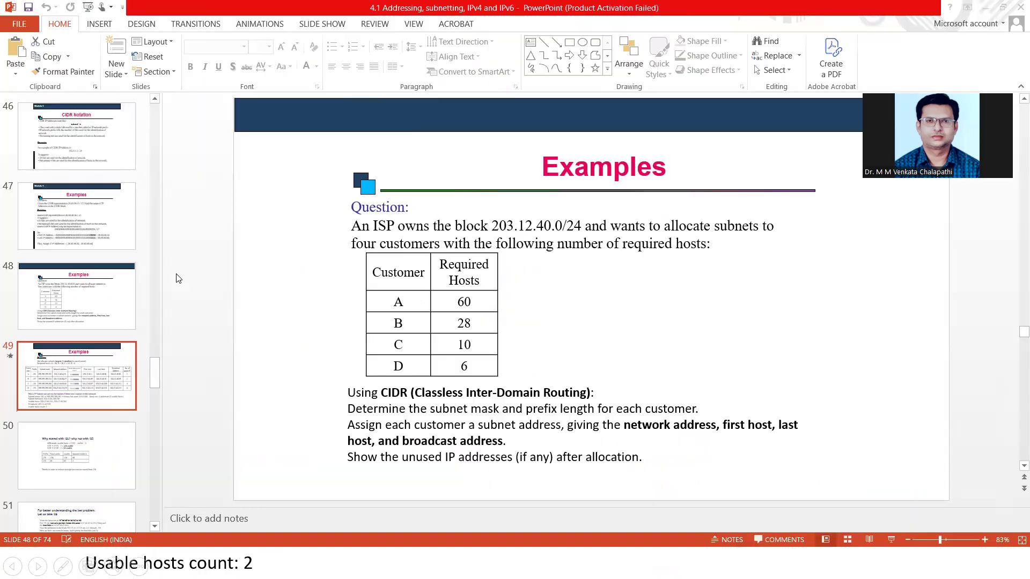
drag(357, 286, 505, 288)
key(ctrl+c)
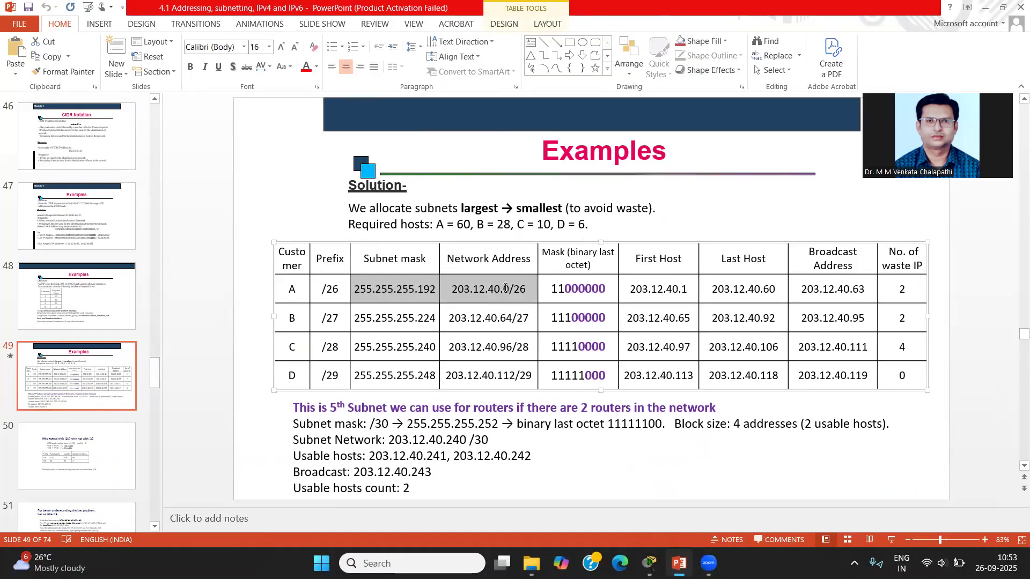
Step: Back in Packet Tracer, paste the note 255.255.255.192 and 203.12.40.0/26 into the yellow area and position it above Switch0
key(alt+Tab)
click(183, 113)
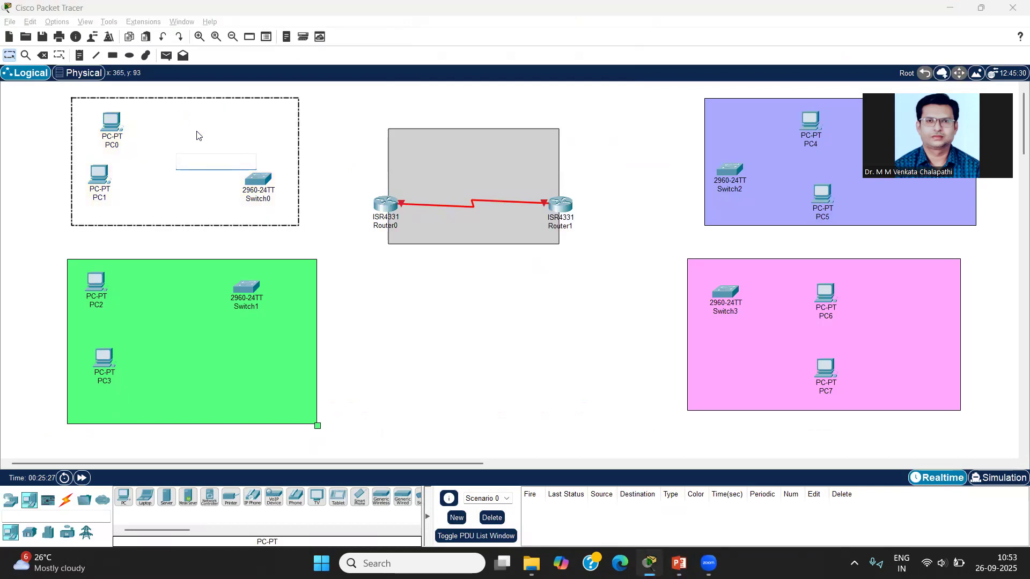
key(ctrl+v)
click(379, 284)
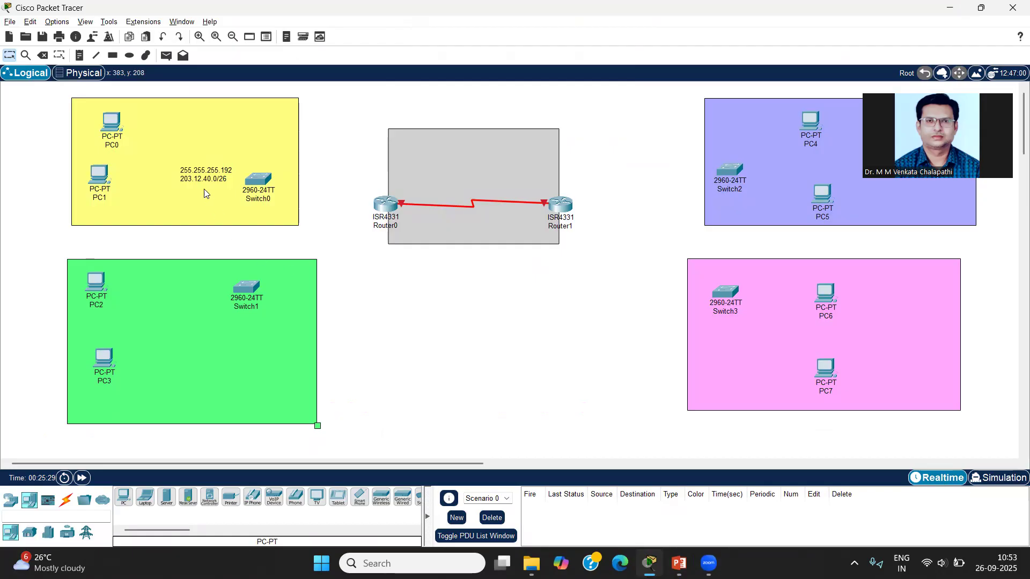
drag(204, 169, 243, 124)
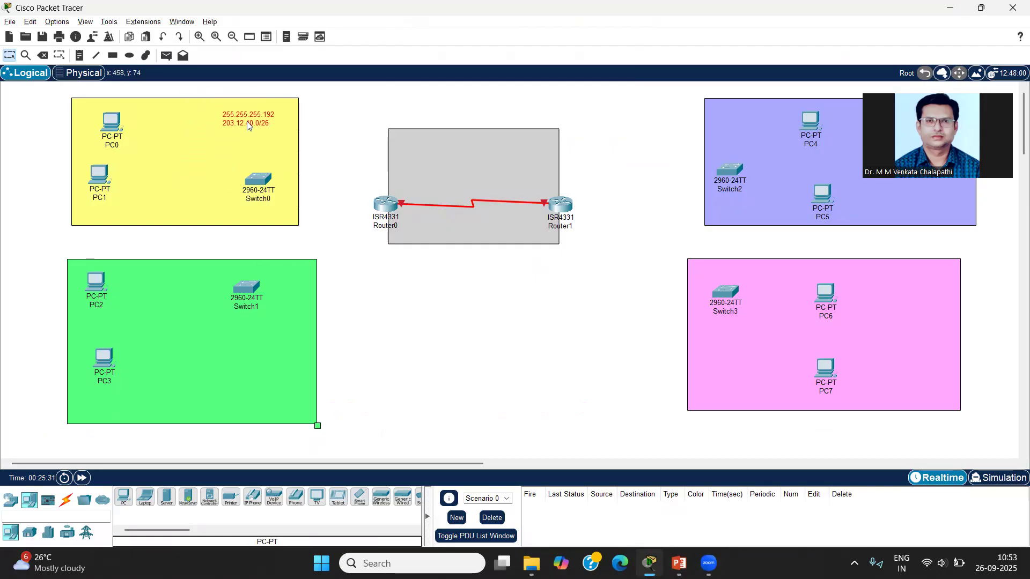
click(445, 406)
Step: Move Switch1 lower within the green area, then copy customer B's subnet mask and network address from the PowerPoint table
drag(250, 289, 244, 330)
key(alt+Tab)
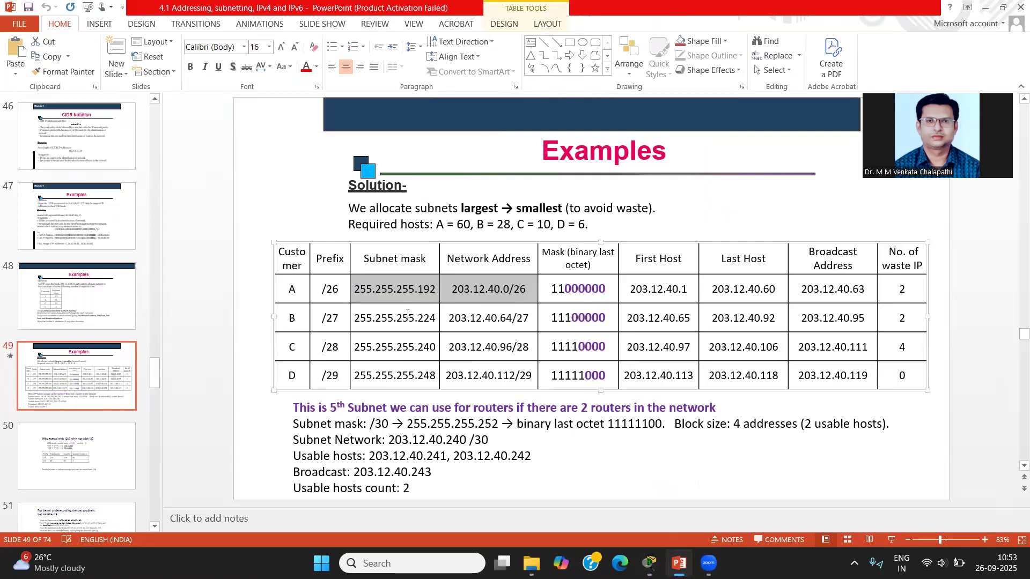
drag(356, 317, 479, 314)
key(ctrl+c)
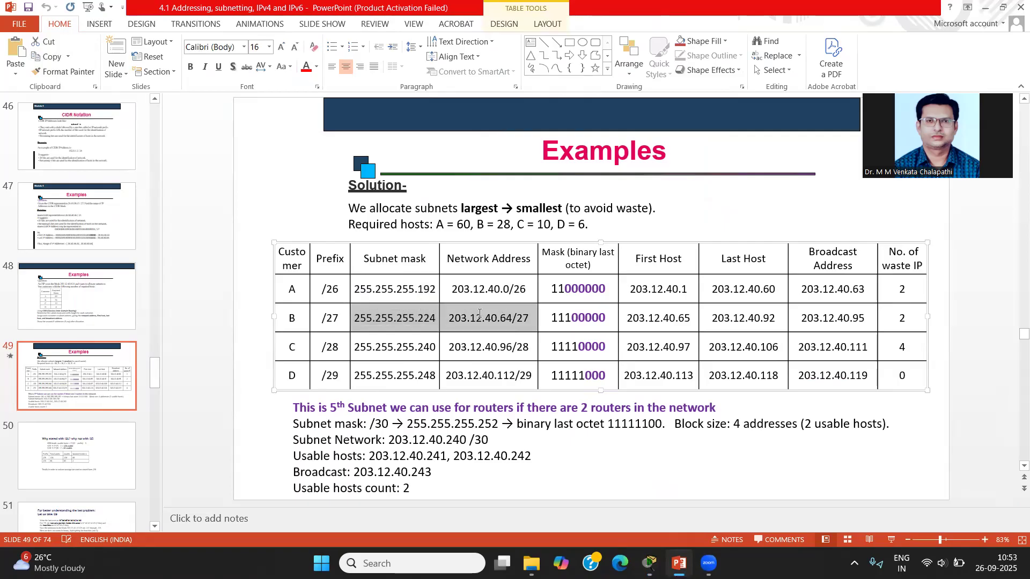
Step: Back in Packet Tracer, paste the note 255.255.255.224 and 203.12.40.64/27 into the green area and position it above Switch1
key(alt+Tab)
click(228, 280)
key(ctrl+v)
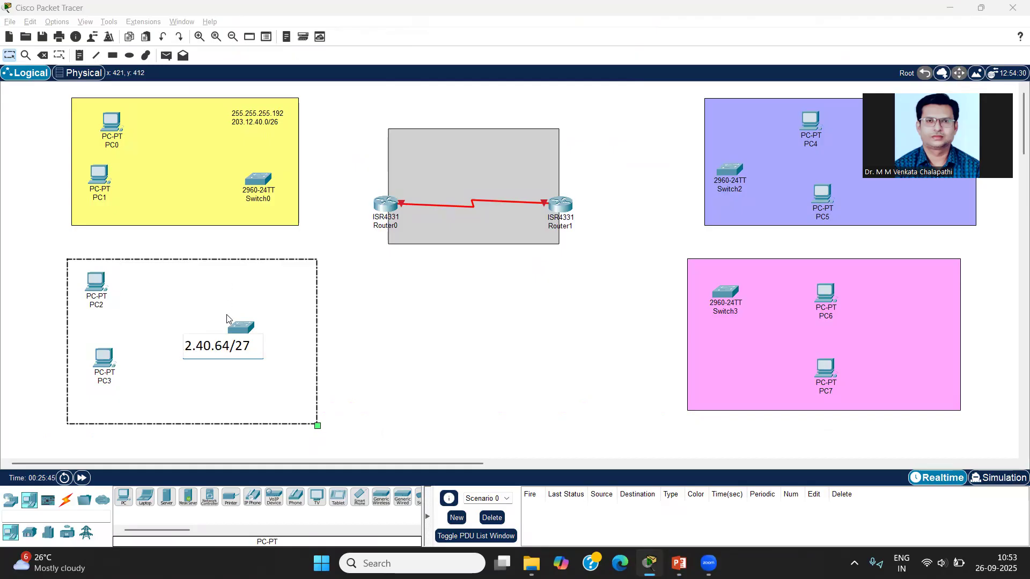
click(451, 413)
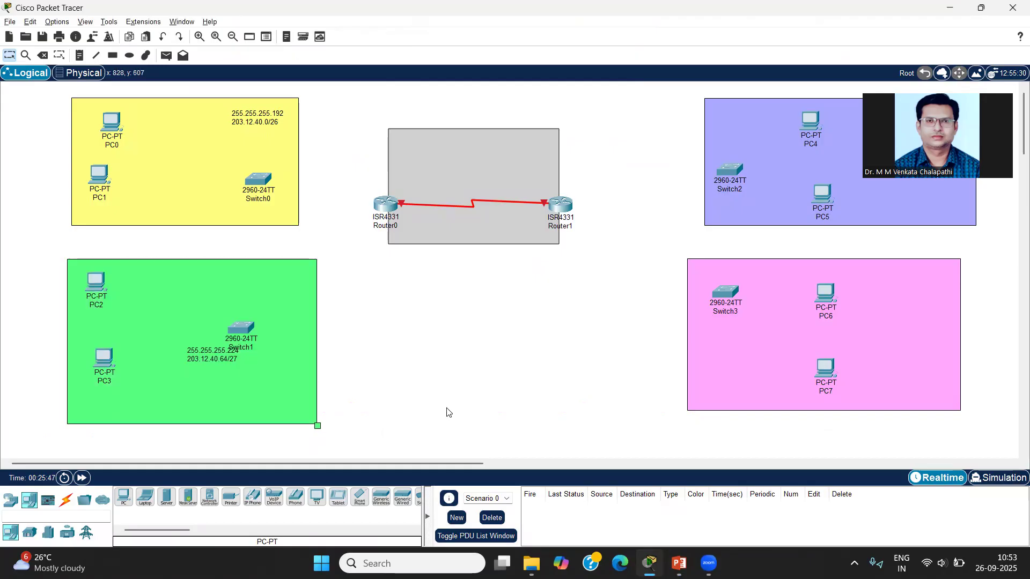
drag(225, 354, 280, 282)
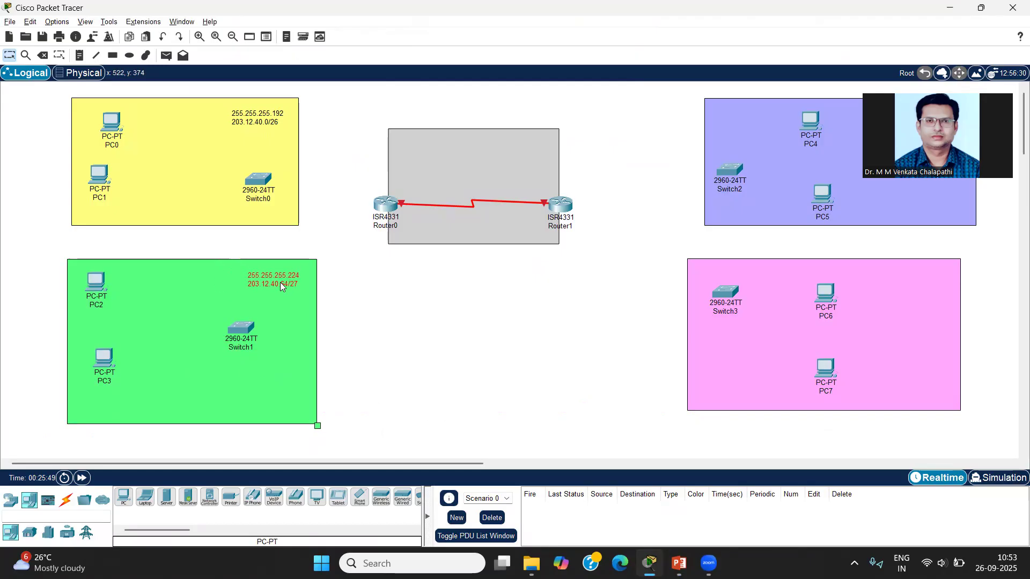
click(527, 347)
Step: Copy customer C's 255.255.255.240 and 203.12.40.96/28 from PowerPoint and place them as a note above Switch2 in Packet Tracer's purple area
key(alt+Tab)
drag(356, 350, 501, 350)
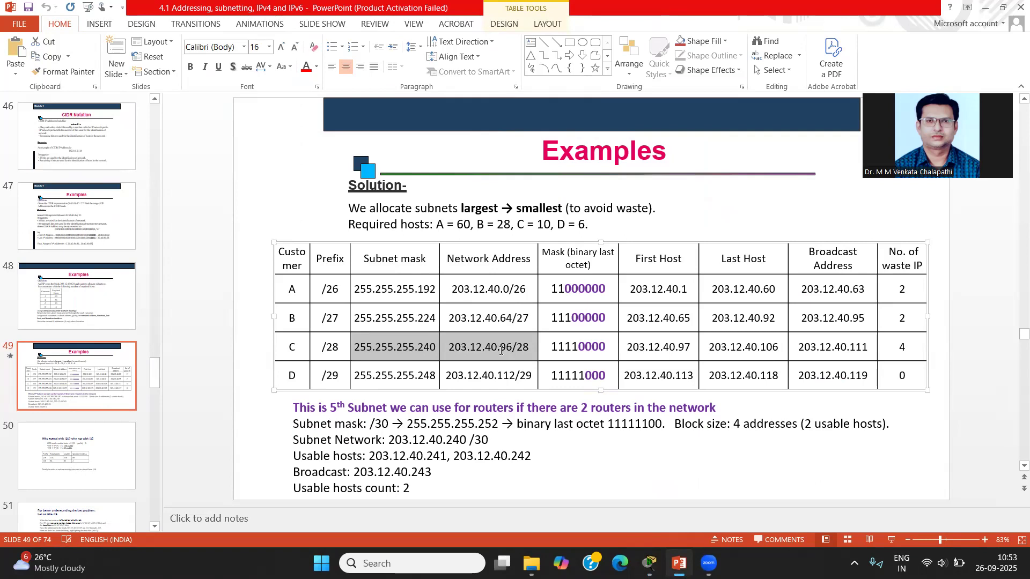
key(alt+Tab)
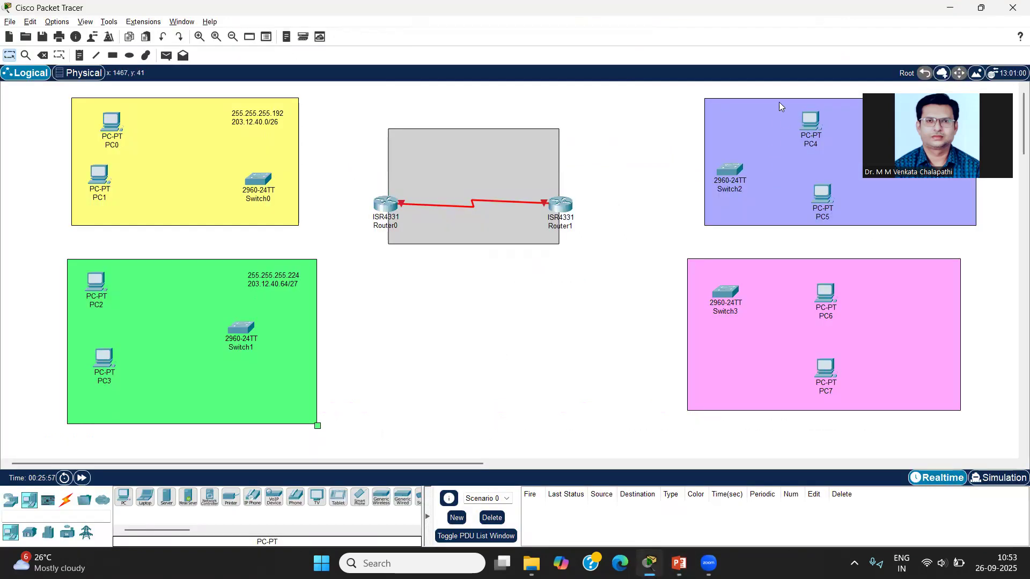
click(764, 120)
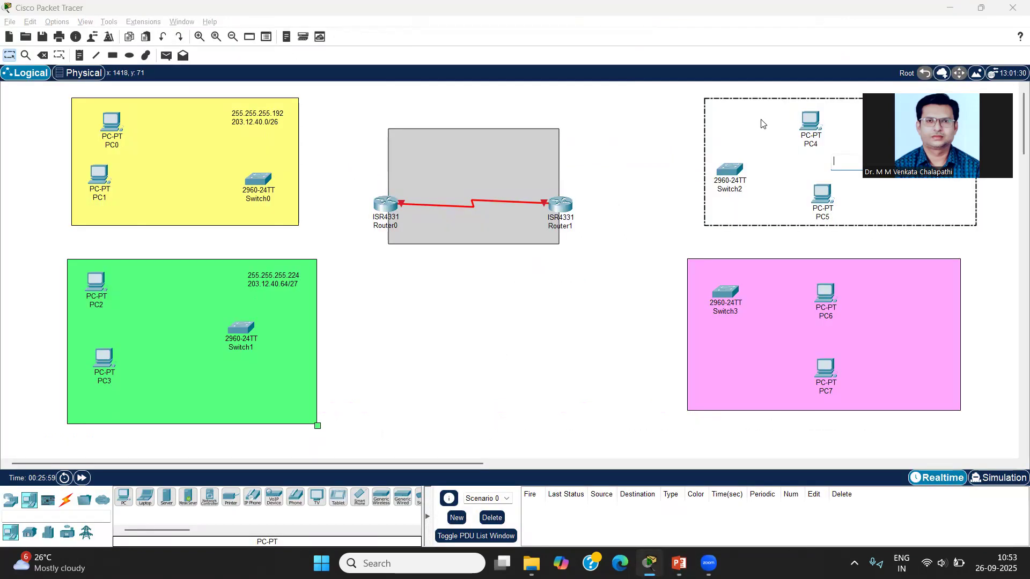
key(ctrl+v)
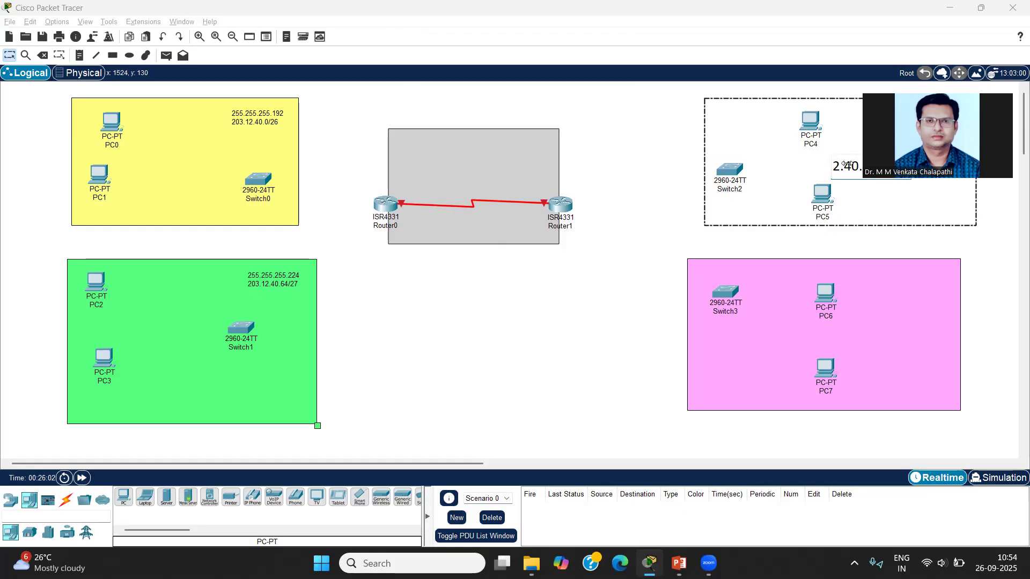
click(869, 253)
drag(849, 175, 723, 121)
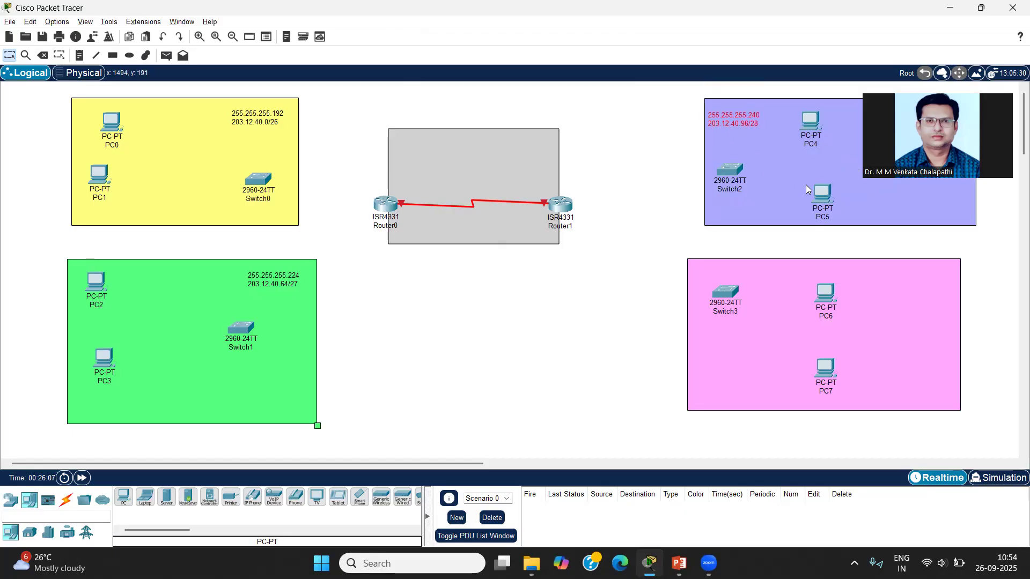
Step: Rearrange the purple area by moving Switch2 below its subnet note and shifting PC4 and PC5 slightly away from Switch2
drag(736, 169, 745, 180)
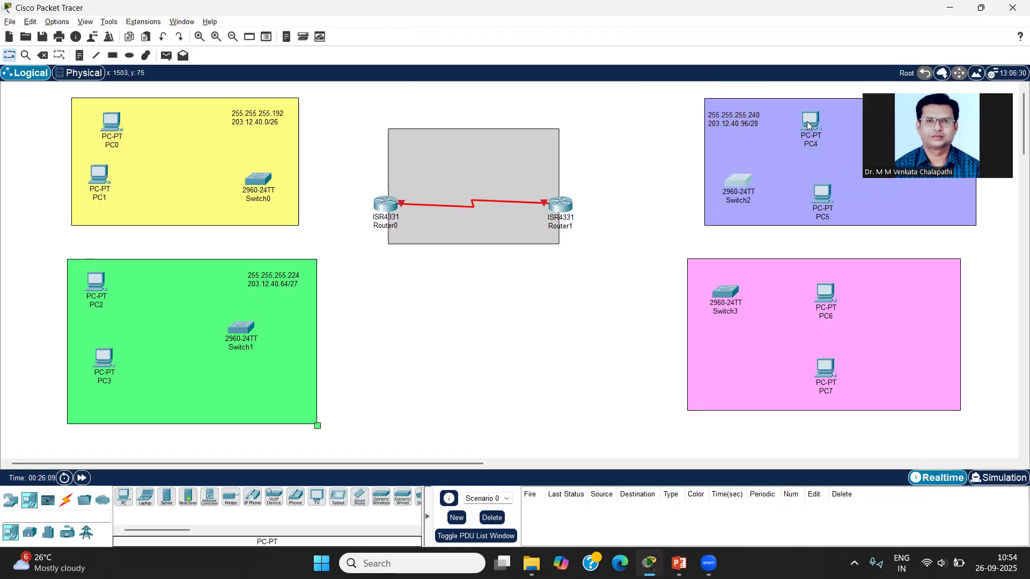
drag(807, 138, 826, 141)
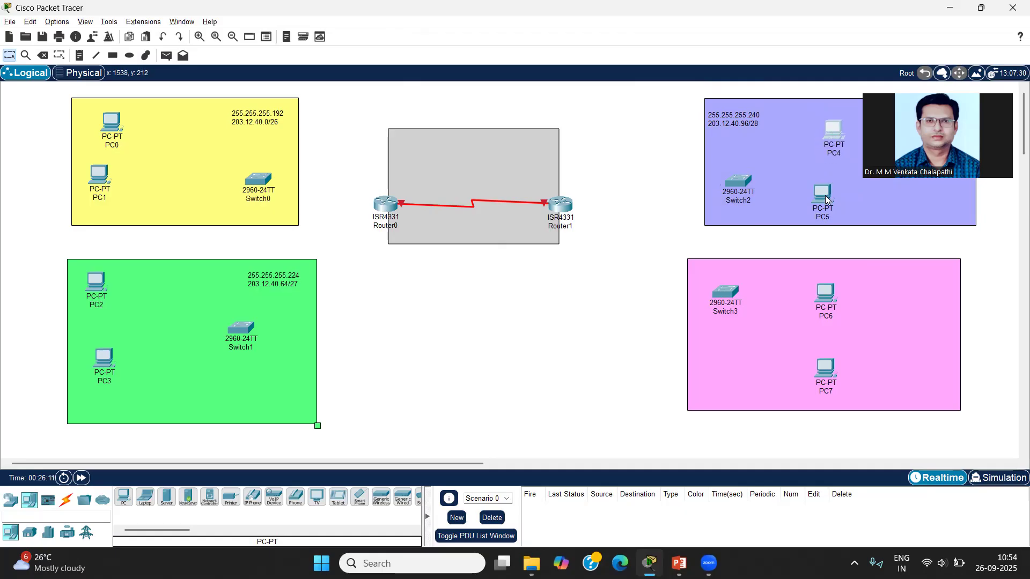
drag(822, 192, 831, 187)
drag(744, 182, 748, 174)
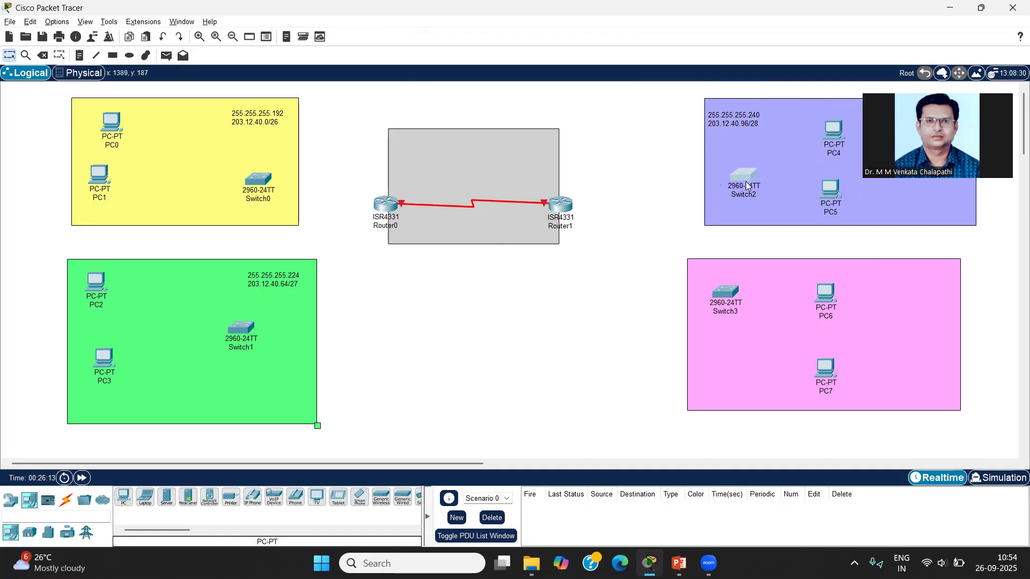
Step: Rearrange the pink area by moving Switch3 lower and shifting PC6 and PC7 slightly away from it
drag(736, 291, 734, 336)
drag(830, 296, 851, 297)
drag(825, 359, 837, 356)
click(730, 339)
drag(730, 339, 735, 339)
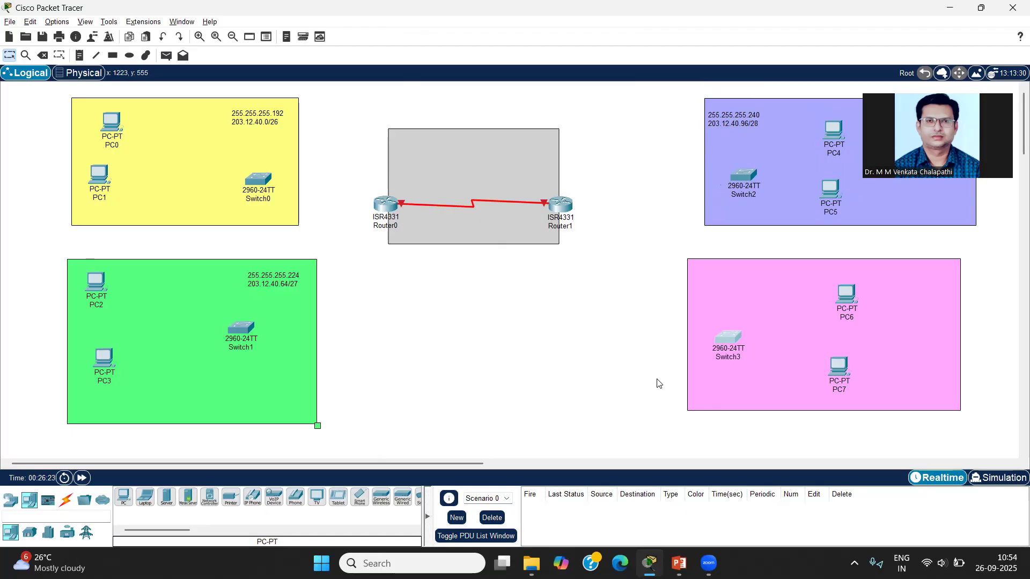
Step: Copy customer D's 255.255.255.248 and 203.12.40.112/29 from PowerPoint and place them as a note above Switch3 in Packet Tracer's pink area
key(alt+Tab)
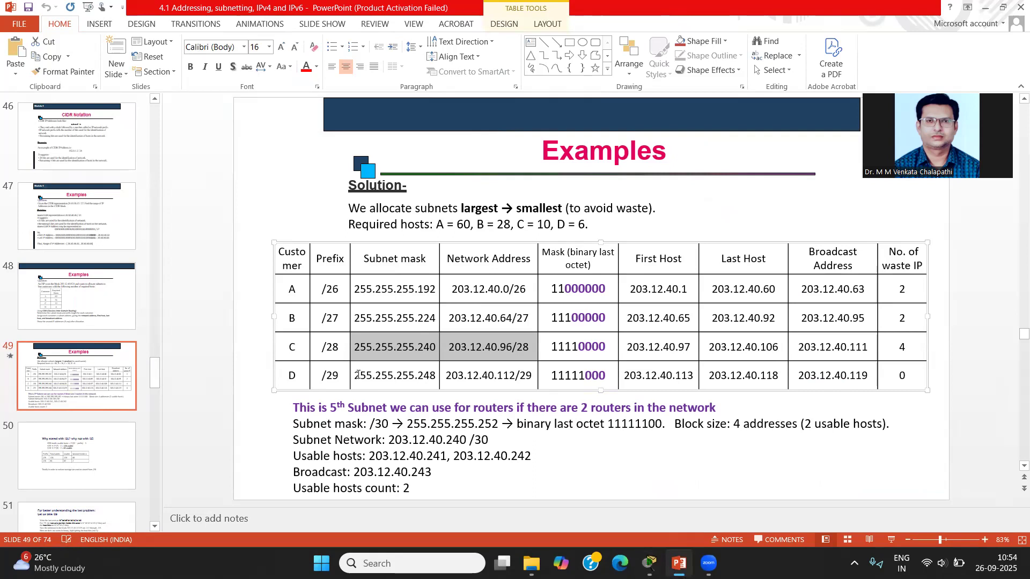
drag(358, 375, 477, 378)
key(ctrl+c)
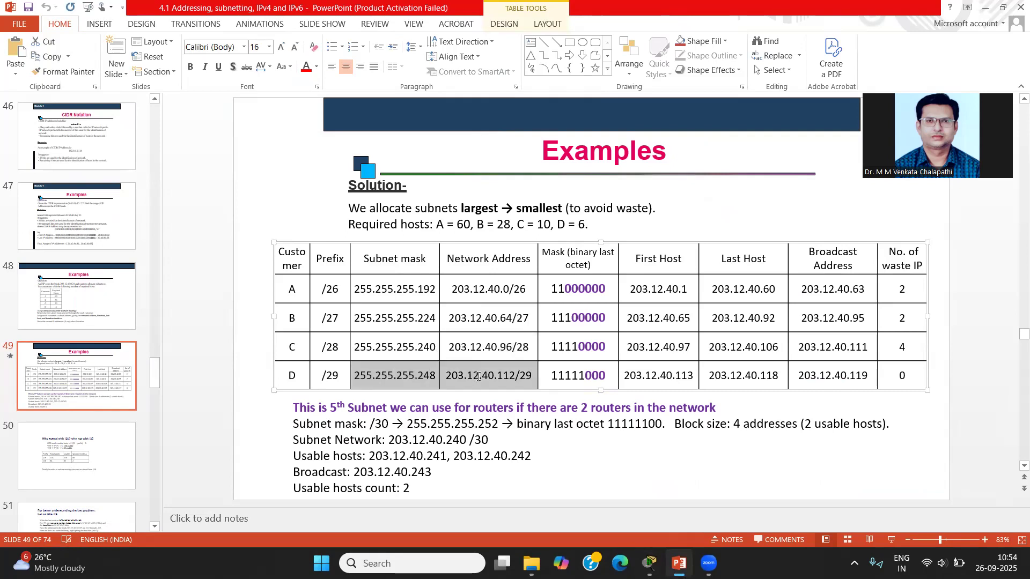
key(alt+Tab)
click(710, 274)
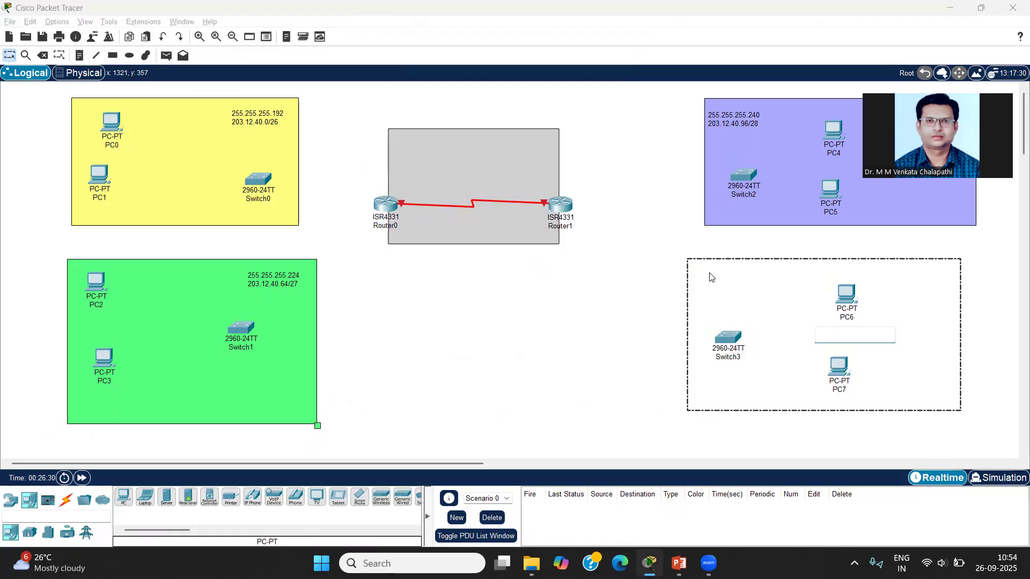
key(ctrl+v)
click(616, 425)
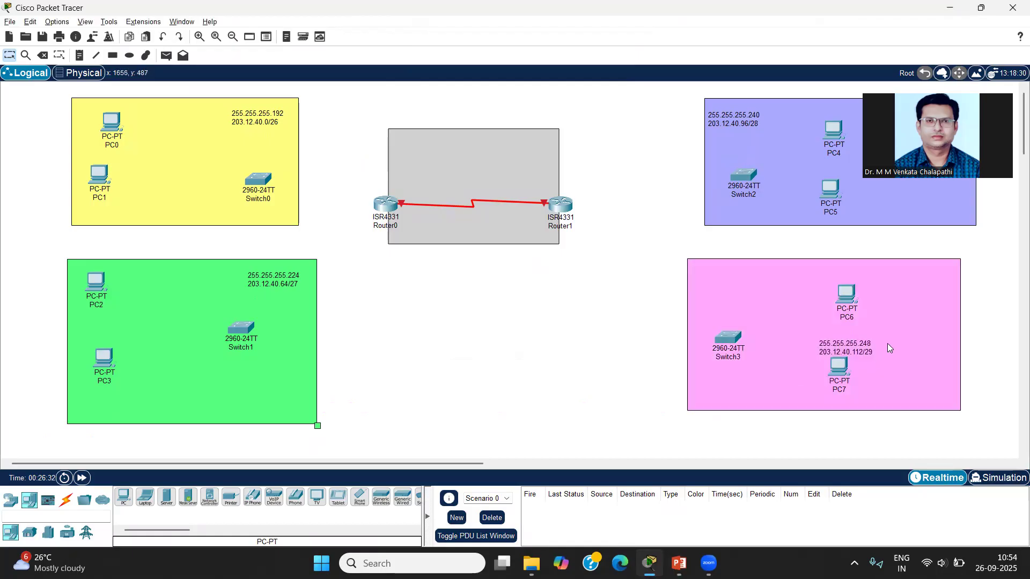
drag(871, 345, 749, 278)
click(549, 337)
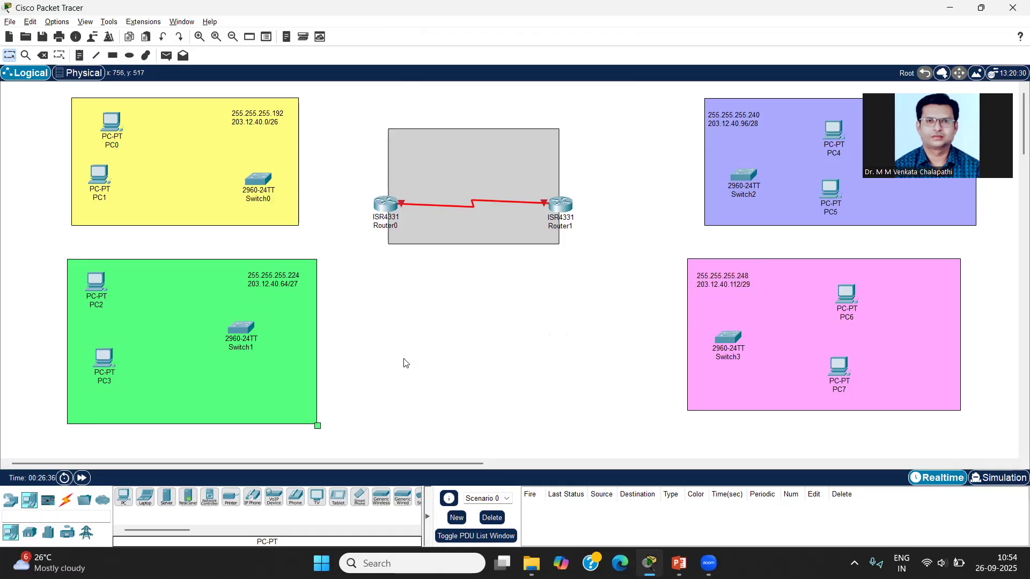
Step: Copy the router subnet's network 203.12.40.240 /30 from PowerPoint and paste it as a note in Packet Tracer's gray area
key(alt+Tab)
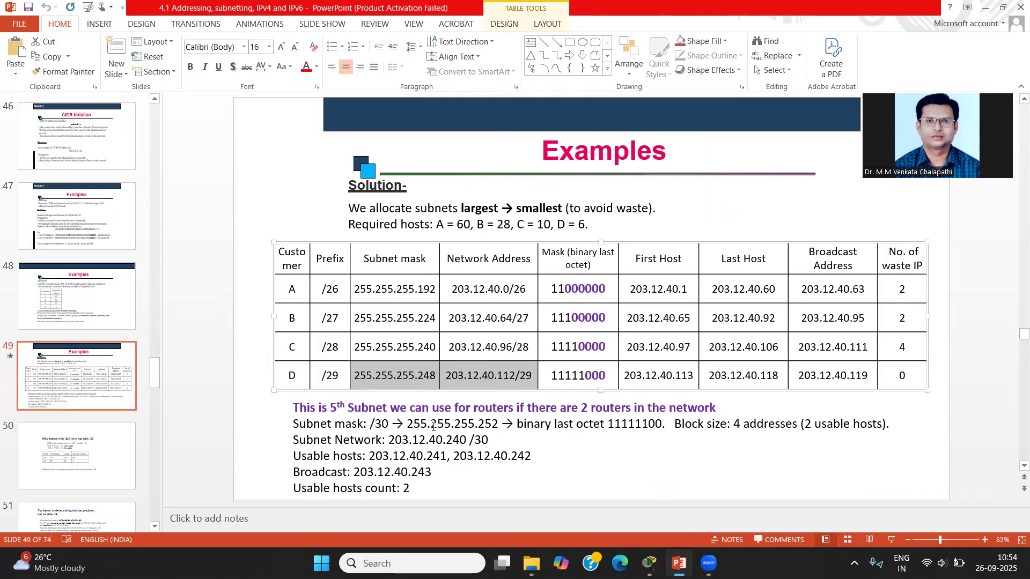
drag(490, 440, 407, 435)
key(ctrl+c)
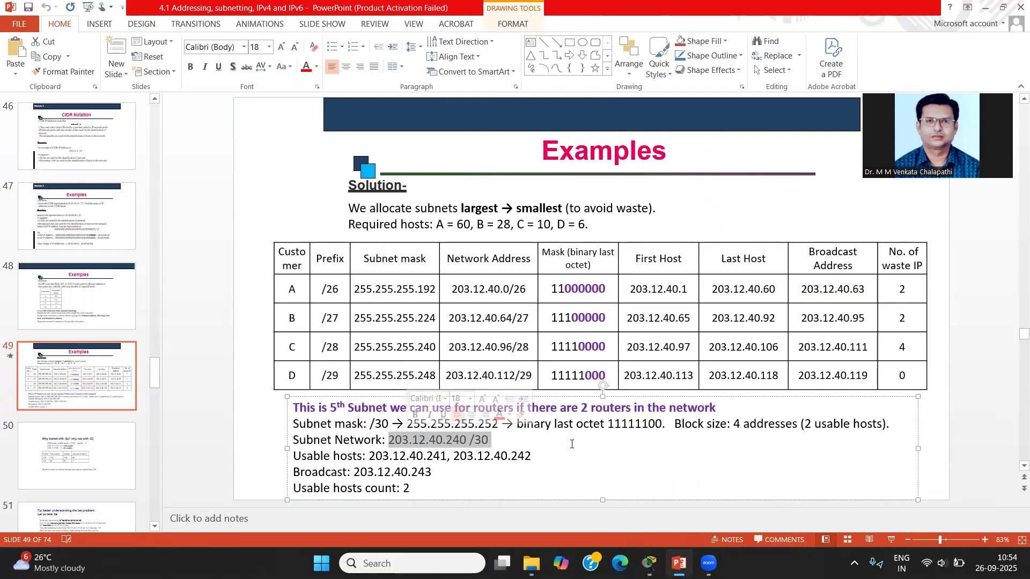
key(alt+Tab)
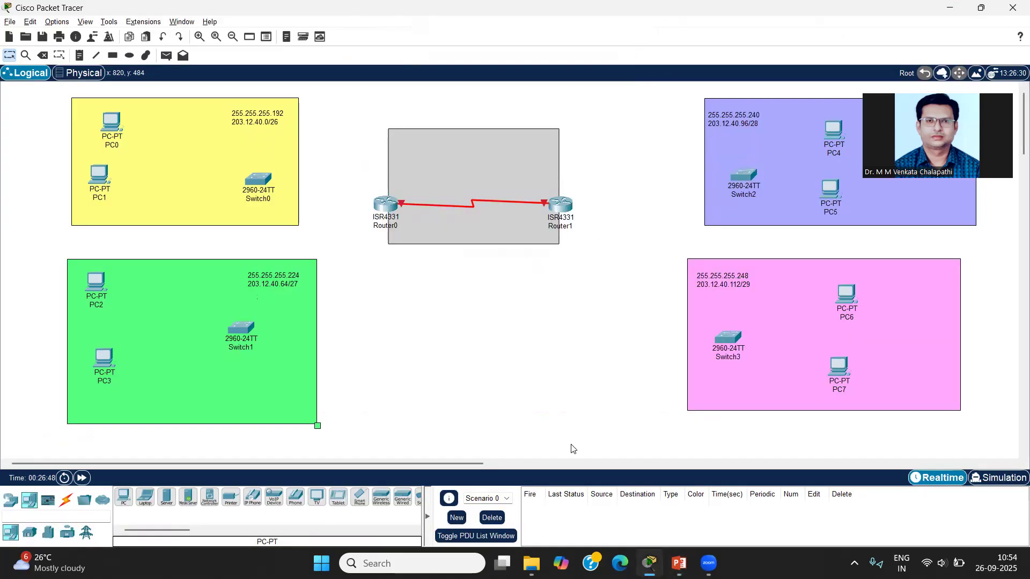
click(448, 147)
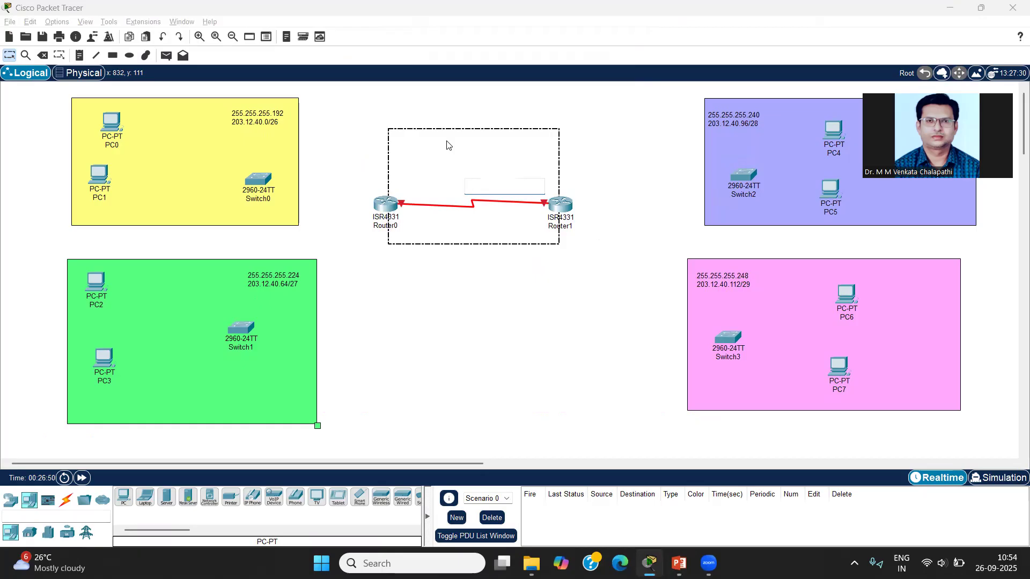
key(ctrl+v)
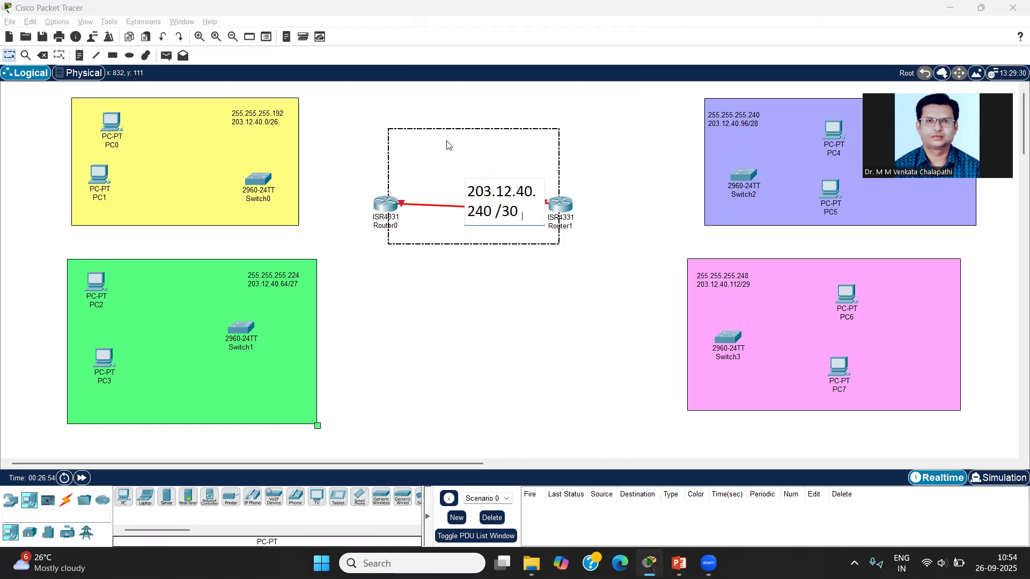
Step: Insert 255.255.255.242 as a mask line before the network address in the gray area's note
text(255)
text(.255.25)
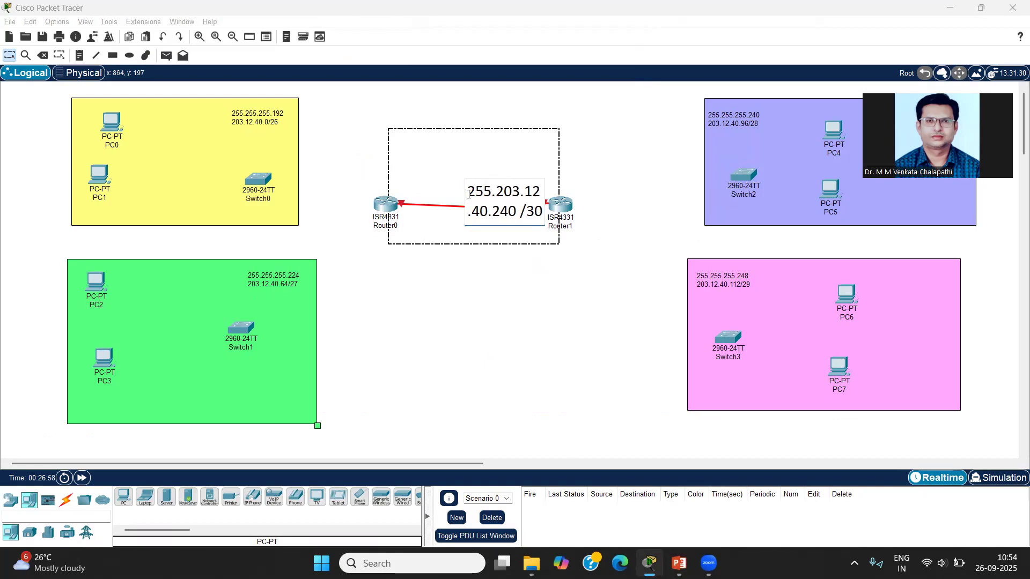
text(5.)
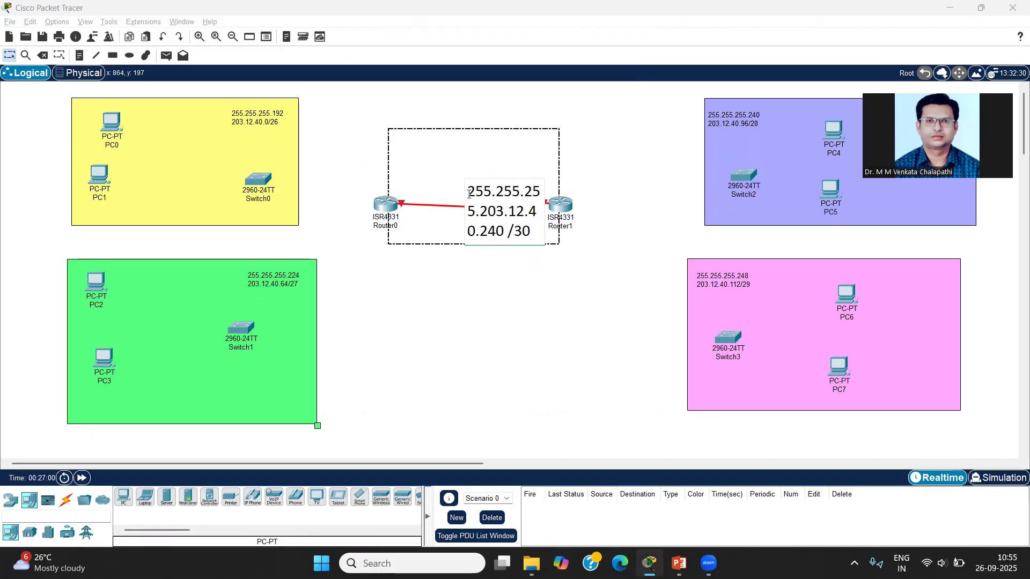
text(242)
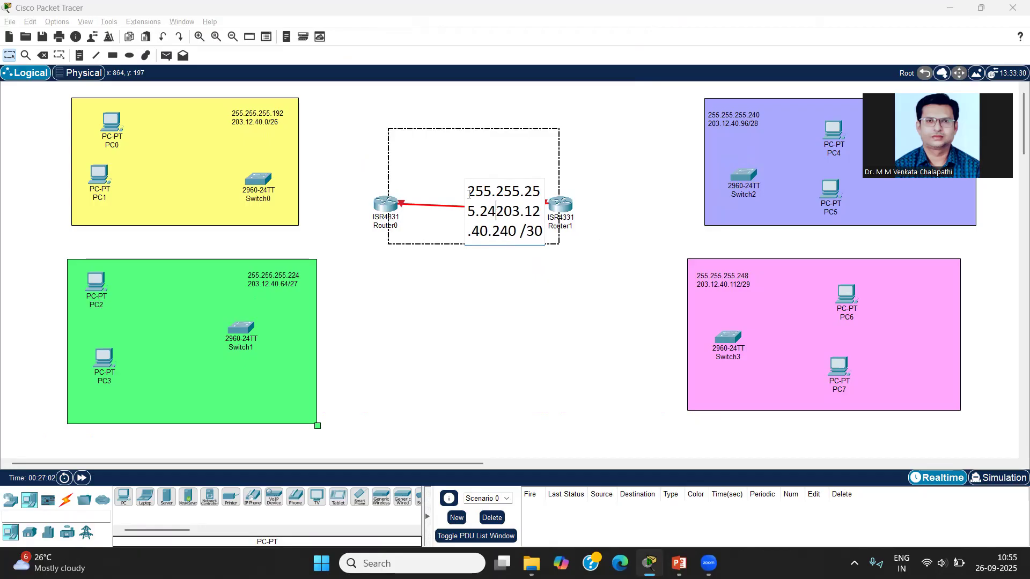
Step: Check the router subnet mask on the PowerPoint slide and correct the note's mask to 255.255.255.252
key(alt+Tab)
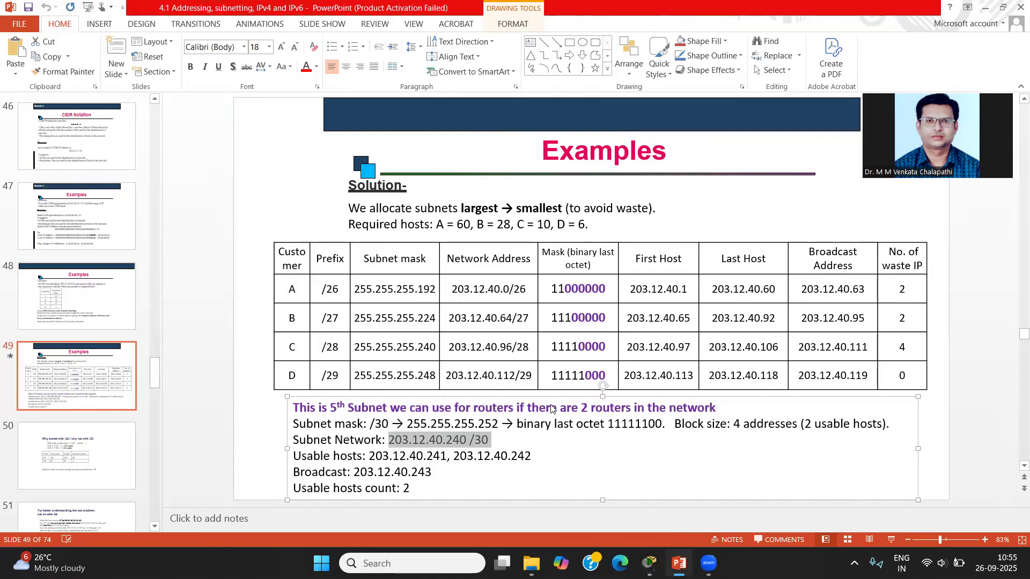
key(alt+Tab)
double_click(514, 191)
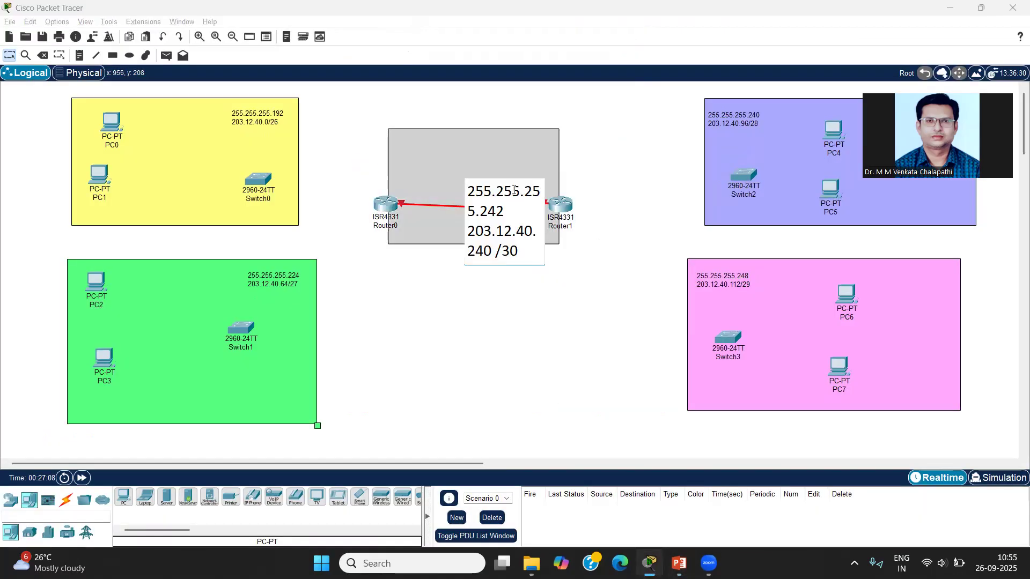
key(BackSpace)
text(5)
click(462, 331)
Step: Move the router subnet note to the gray area's upper-left corner and add a blank line between mask and network address
click(477, 189)
drag(478, 190, 427, 142)
click(463, 307)
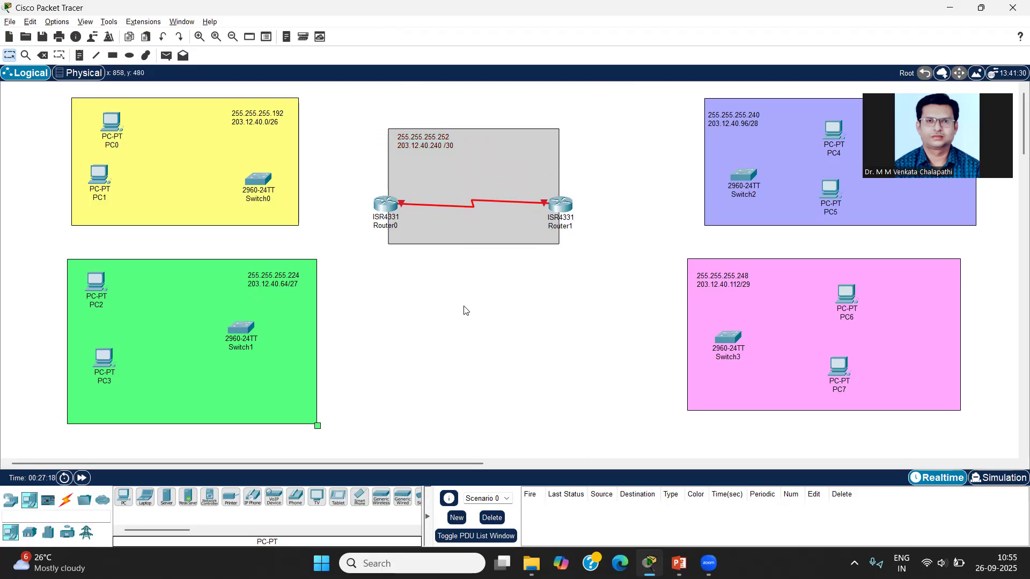
click(443, 148)
double_click(443, 148)
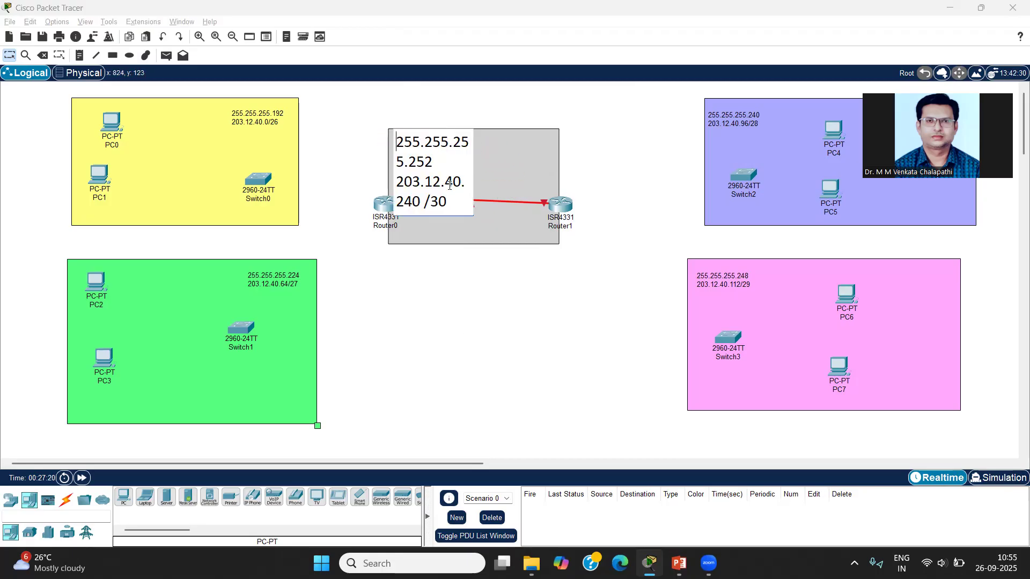
key(Return)
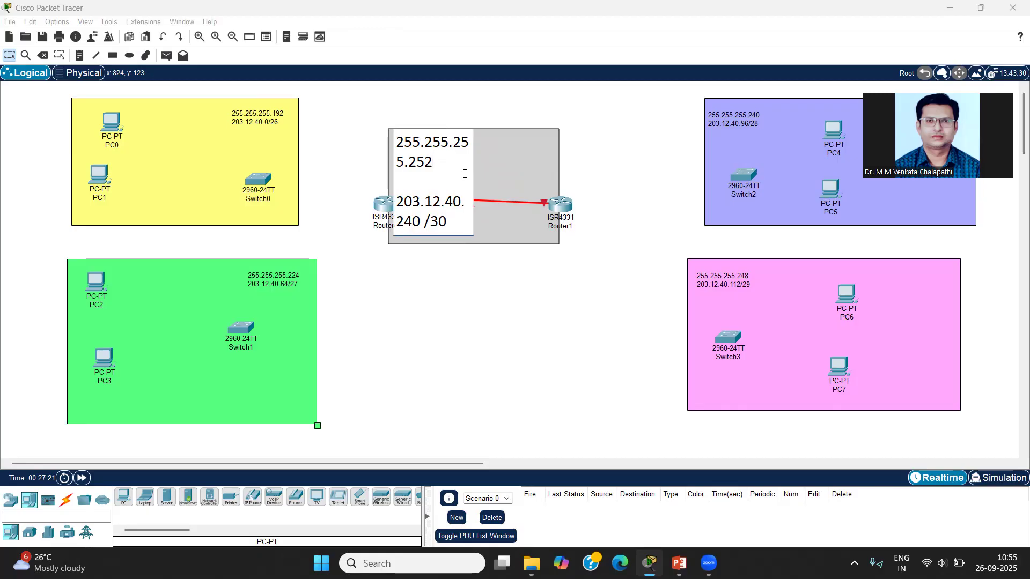
click(506, 351)
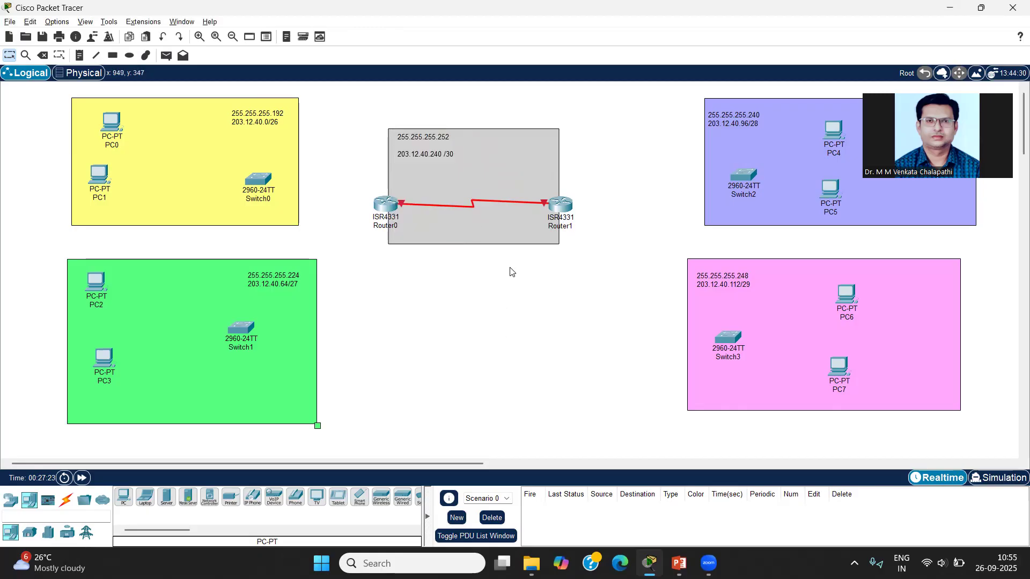
Step: In PowerPoint, examine the last octet of the router subnet's /30 mask
key(alt+Tab)
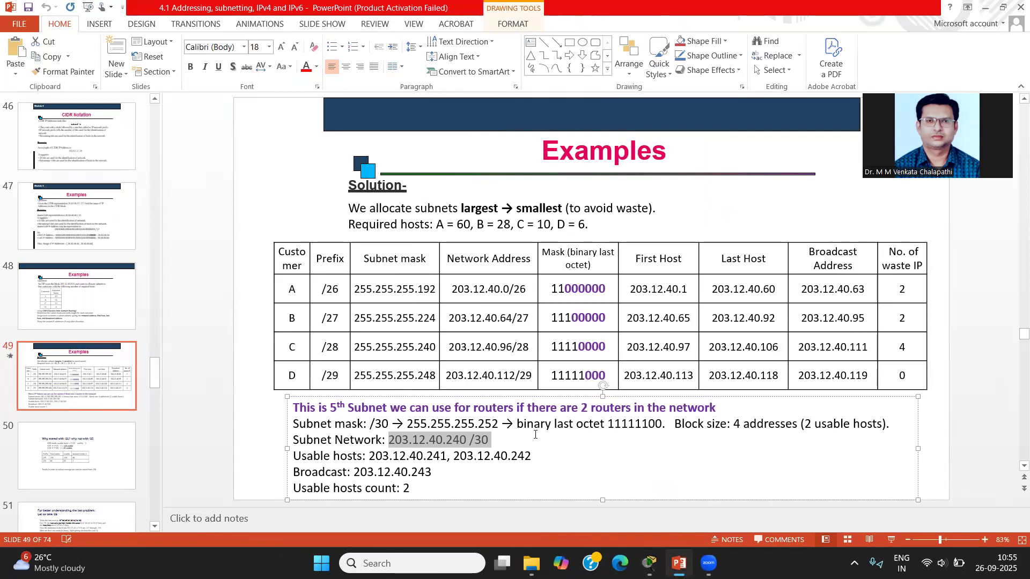
click(521, 441)
drag(496, 437, 478, 425)
click(429, 423)
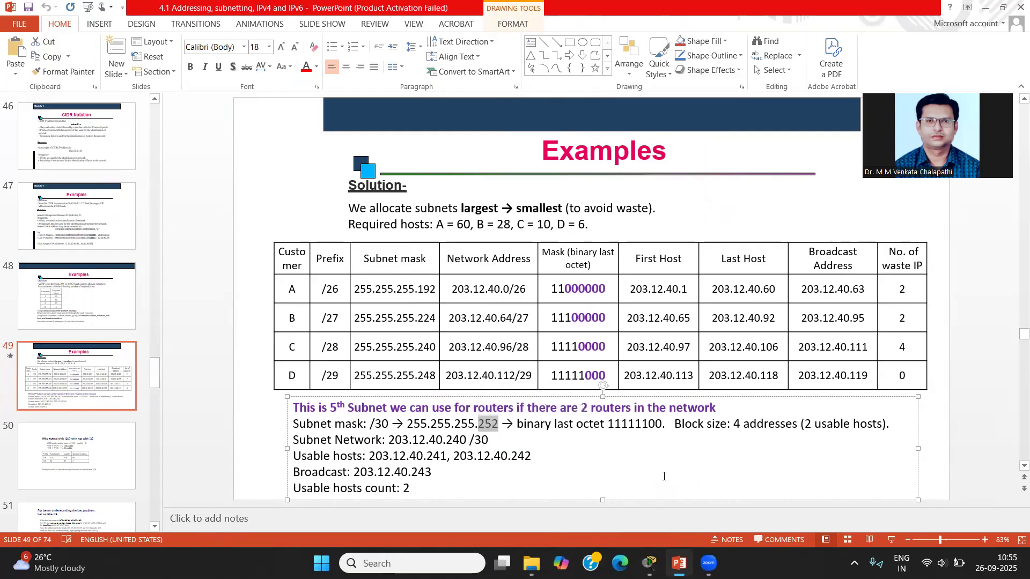
Step: Back in Packet Tracer, move PC2 and PC3 slightly lower in the green area
key(alt+Tab)
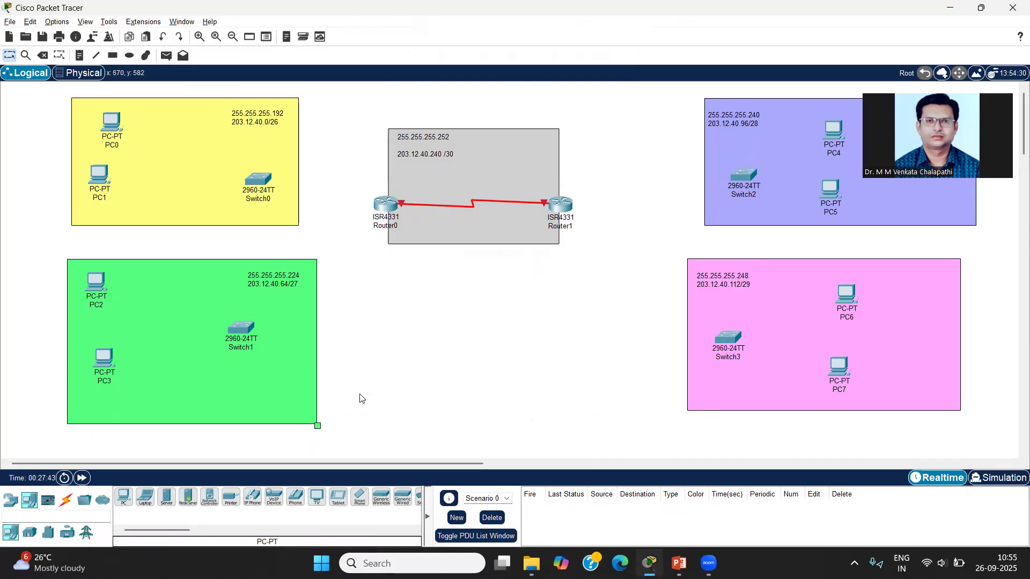
drag(103, 285, 110, 309)
drag(113, 358, 110, 364)
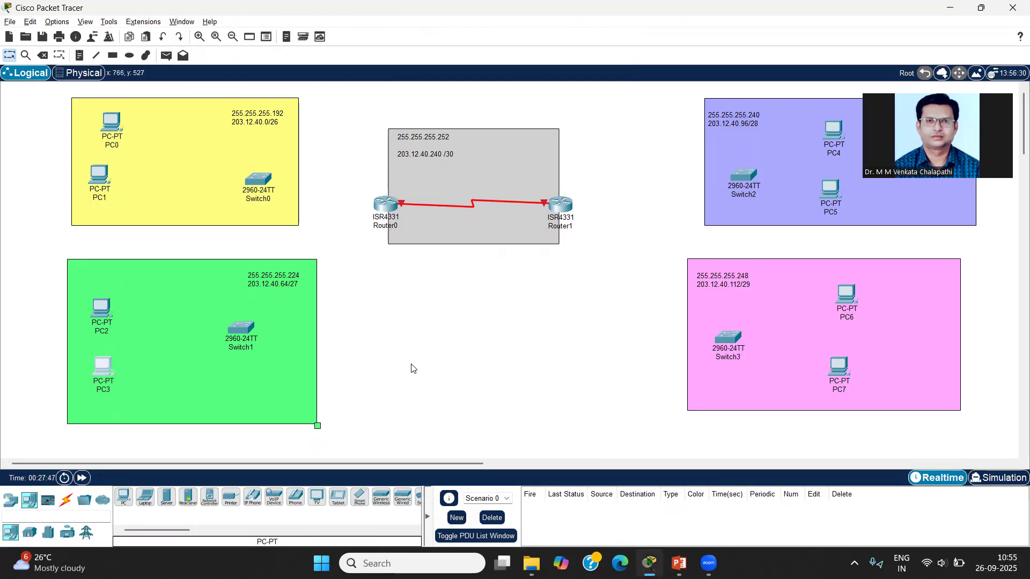
Step: Using the automatic connection type, connect PC0 and PC1 to Switch0, and PC2 and PC3 to Switch1
click(73, 501)
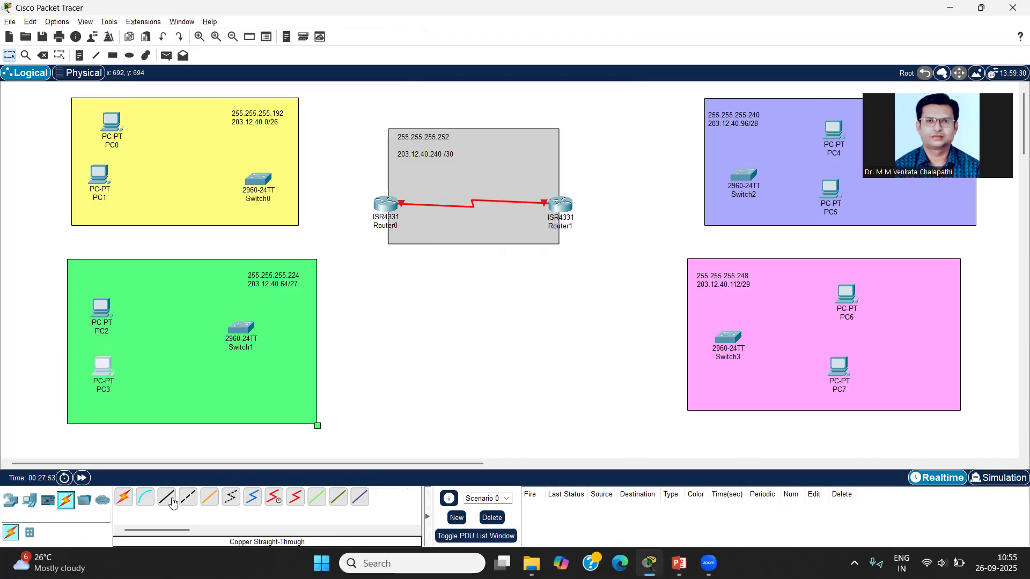
click(124, 498)
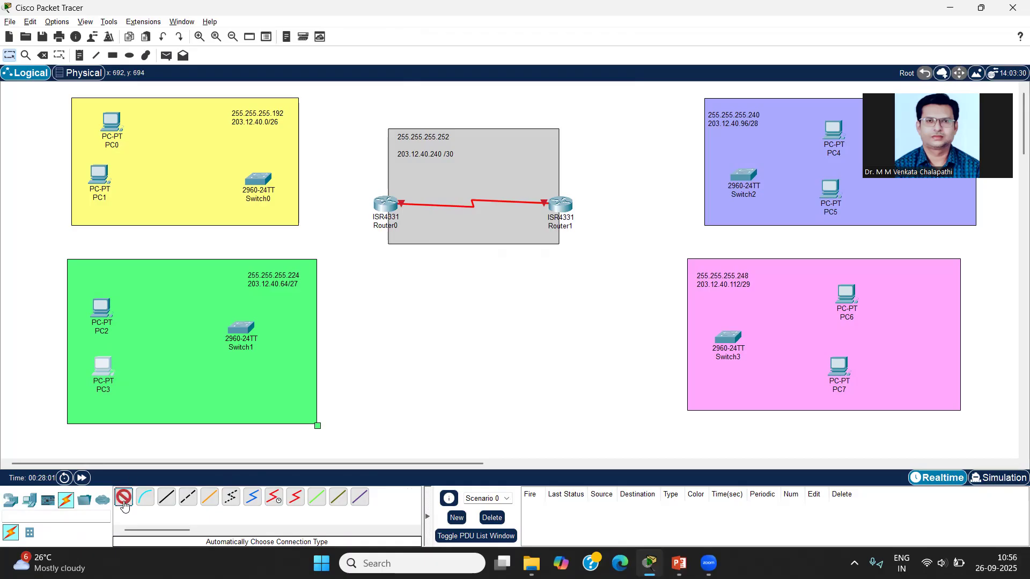
click(113, 124)
click(258, 180)
click(106, 175)
click(258, 179)
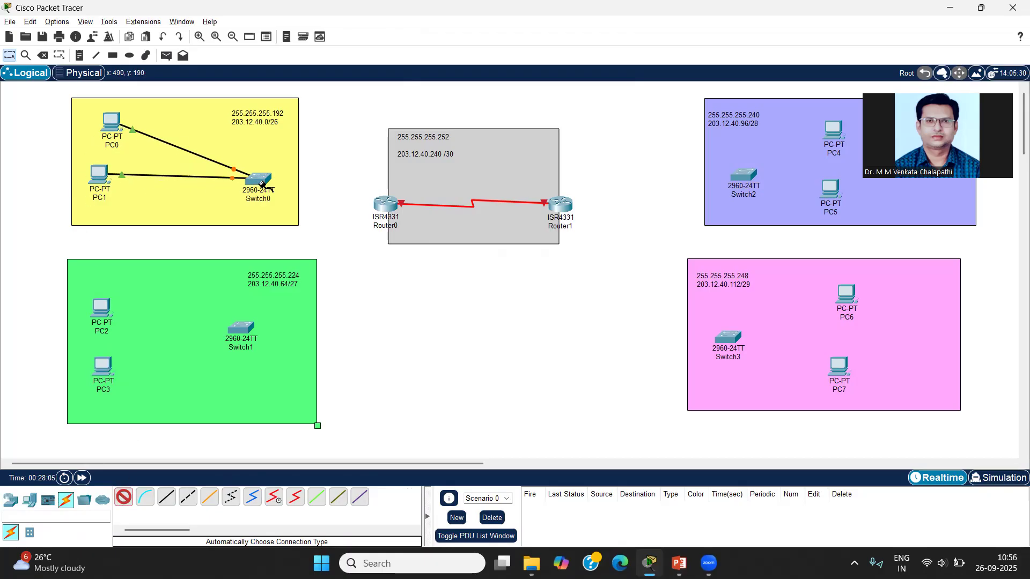
click(95, 307)
click(242, 328)
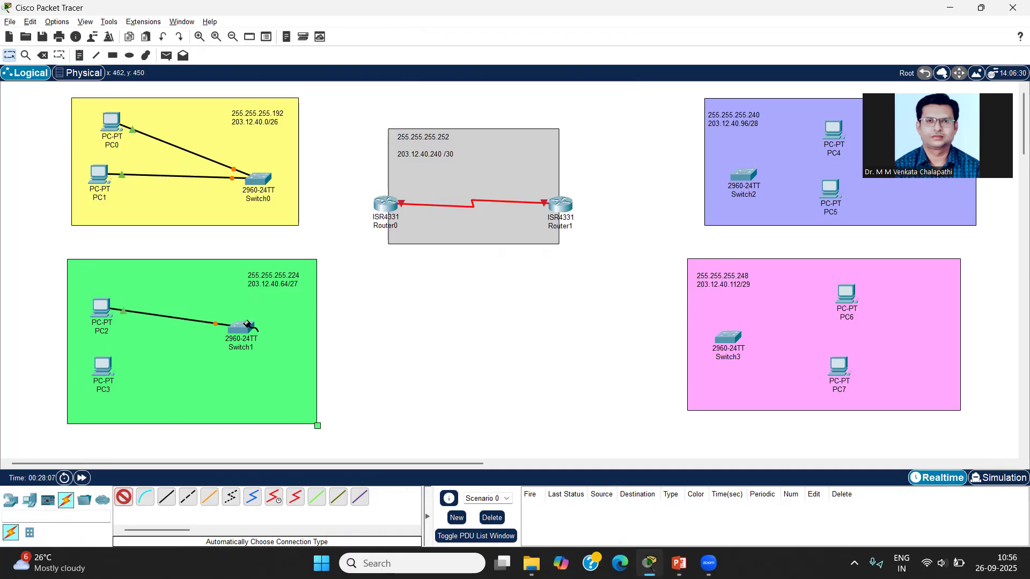
click(103, 367)
click(241, 327)
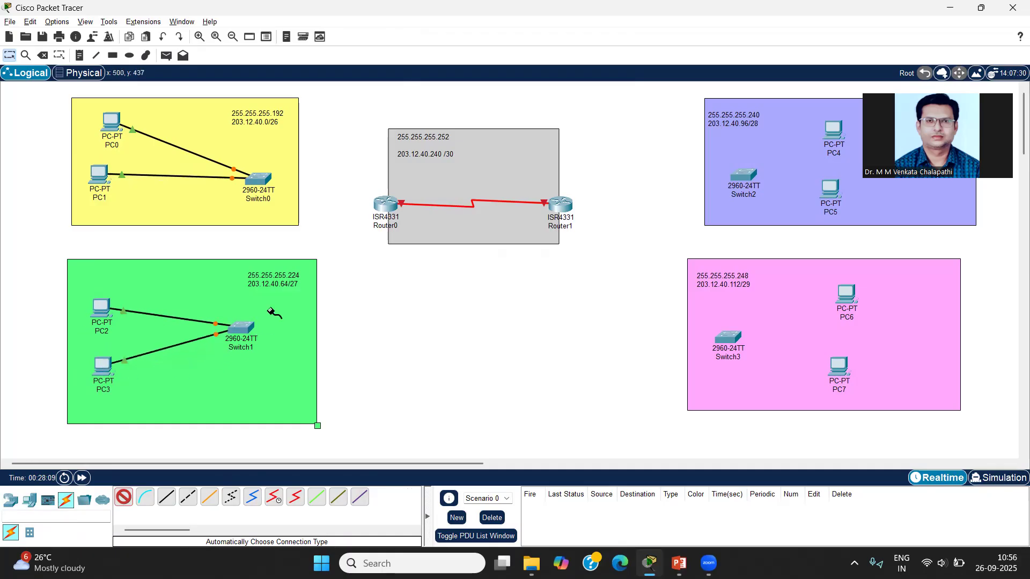
Step: Connect Switch0 and Switch1 to Router0, and Router1 to Switch2 and Switch3, with automatically chosen cables
click(258, 180)
click(385, 204)
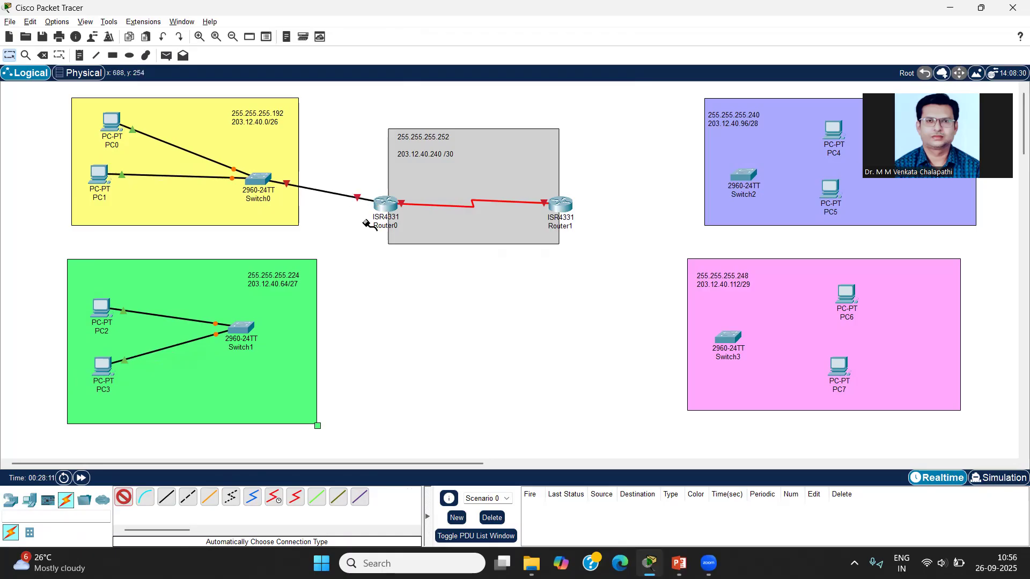
click(241, 327)
click(380, 217)
click(560, 205)
click(743, 175)
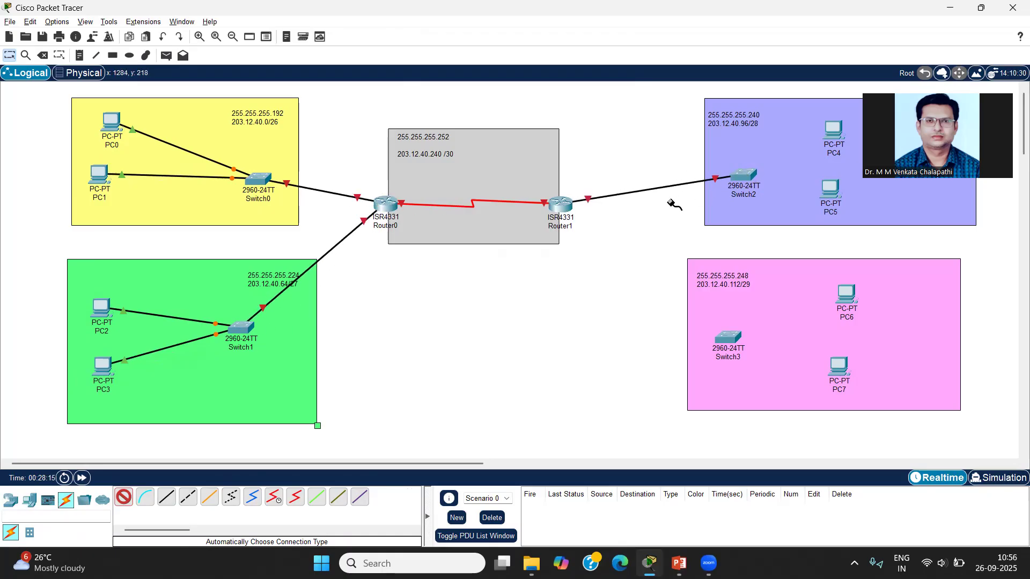
click(561, 209)
click(728, 337)
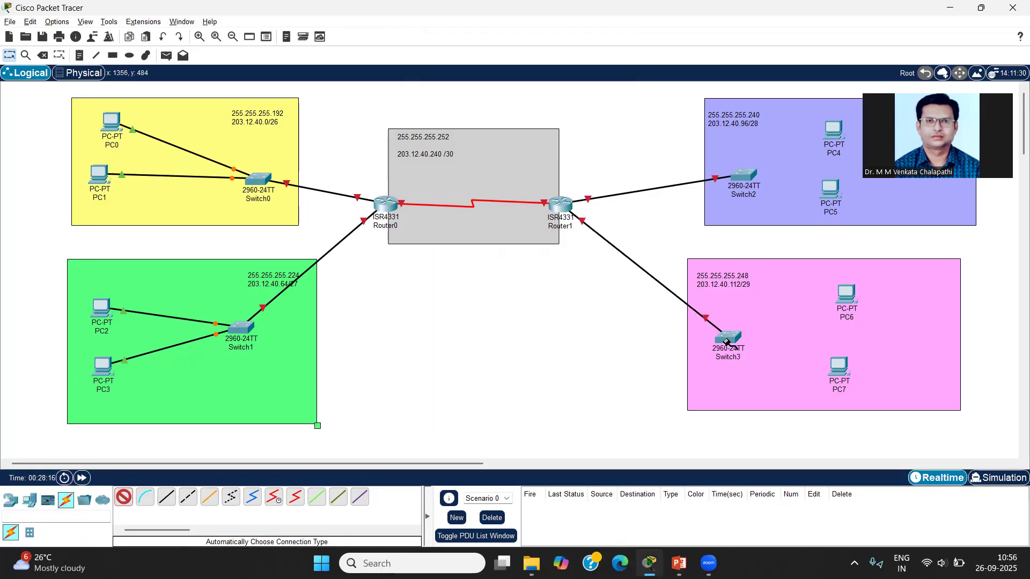
Step: Connect Switch2 to PC4 and PC5, and Switch3 to PC6 and PC7, with automatically chosen cables
click(758, 175)
click(833, 130)
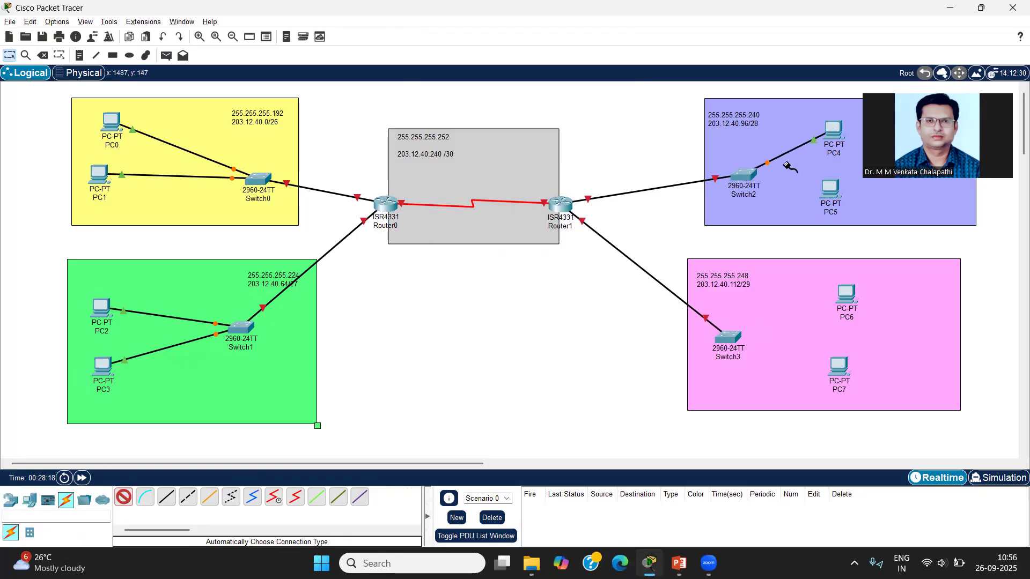
click(746, 176)
click(830, 189)
click(736, 334)
click(846, 294)
click(729, 342)
click(838, 369)
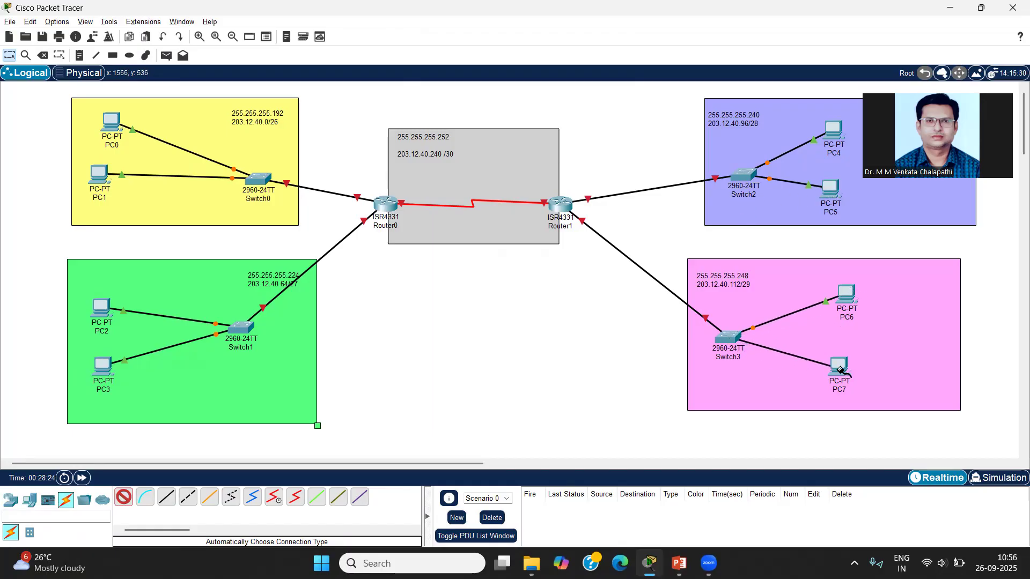
key(Escape)
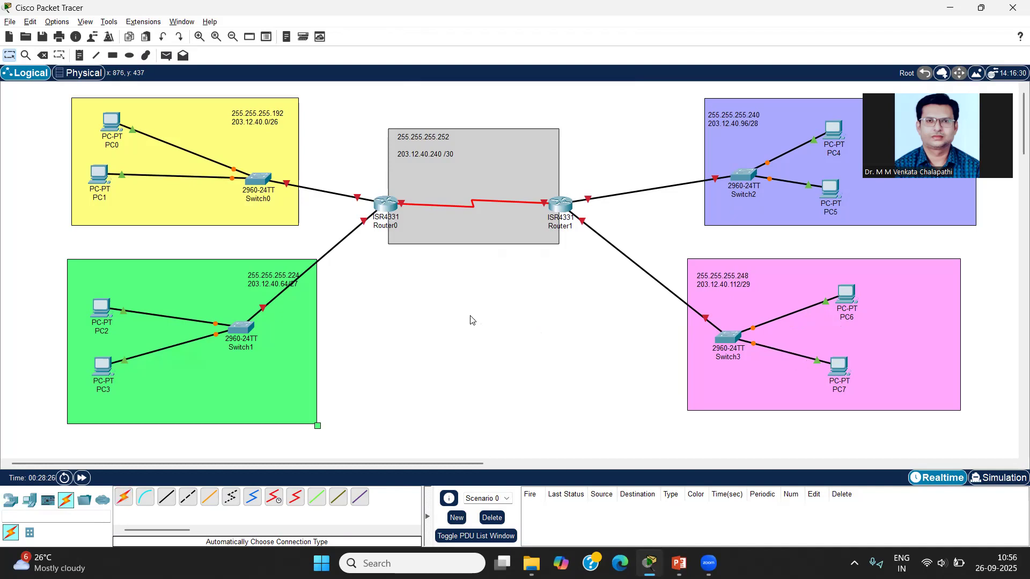
Step: Check the serial ports joining the two routers, and enable Router0's Serial0/1/0 interface
mouse_move(404, 206)
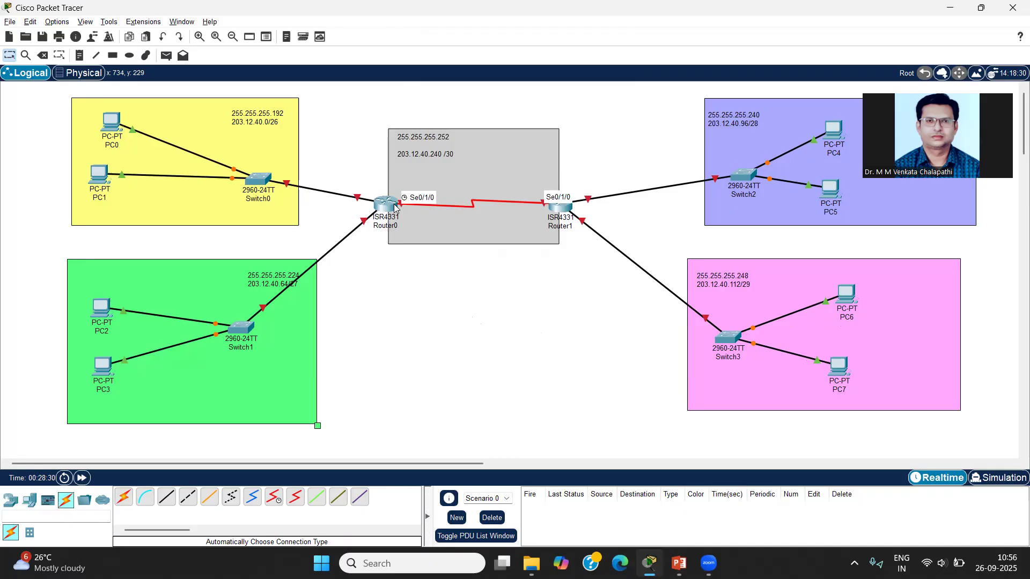
mouse_move(544, 207)
click(396, 205)
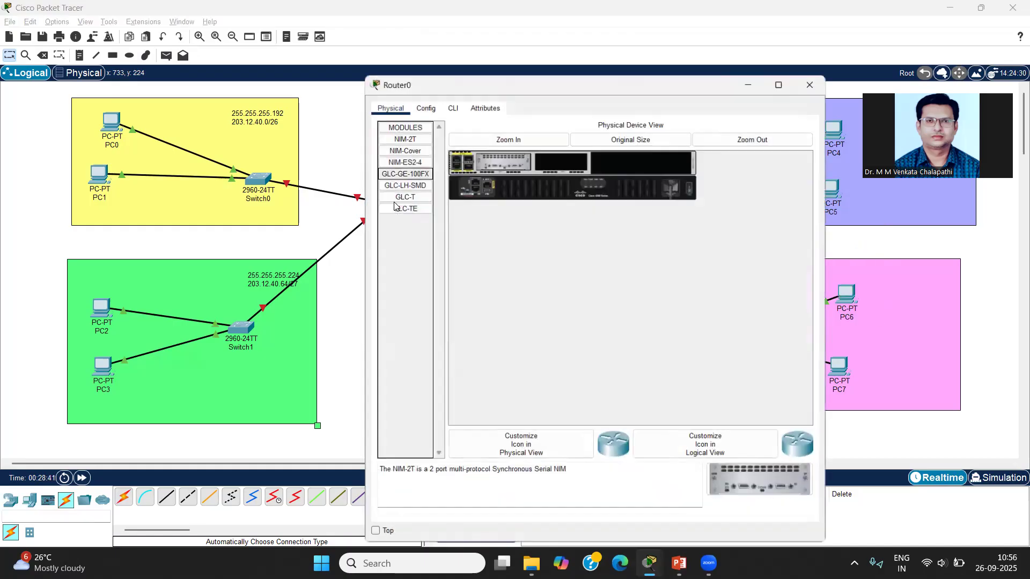
drag(520, 85, 326, 129)
click(233, 152)
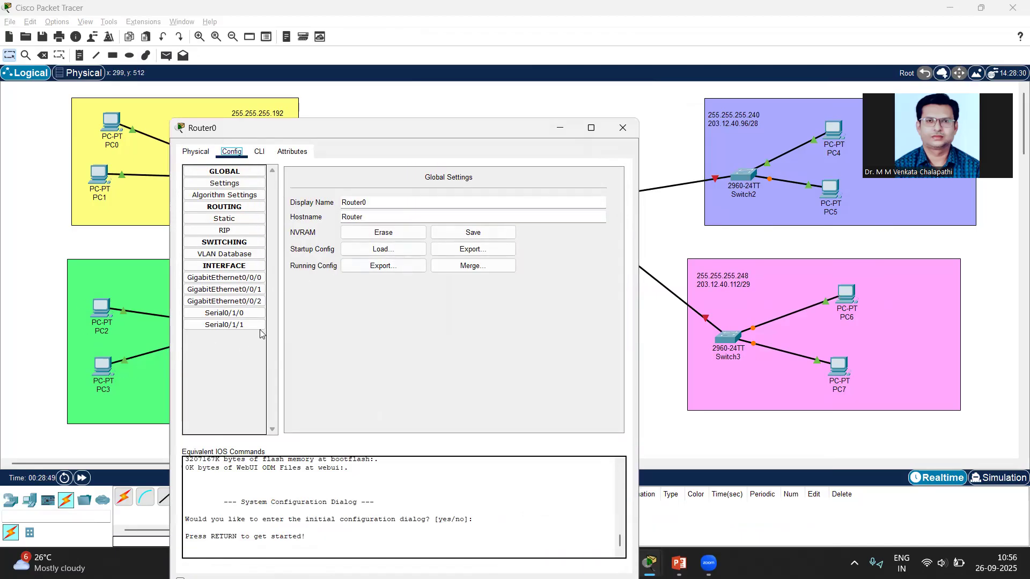
click(239, 316)
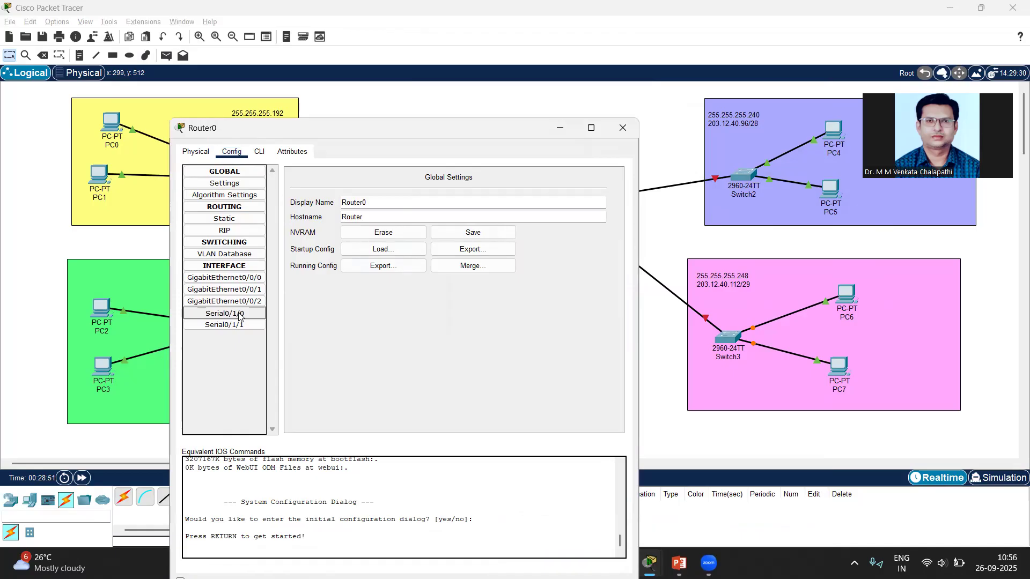
click(613, 190)
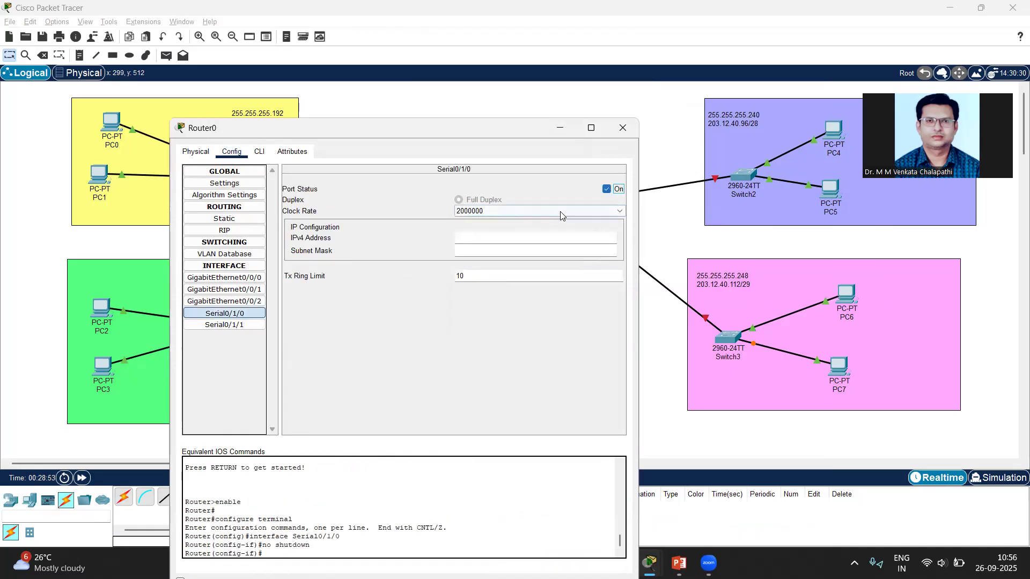
Step: Assign Router0's Serial0/1/0 the IPv4 address 203.12.10.241 with subnet mask 255.255.255.252, and close its configuration
drag(531, 128, 348, 89)
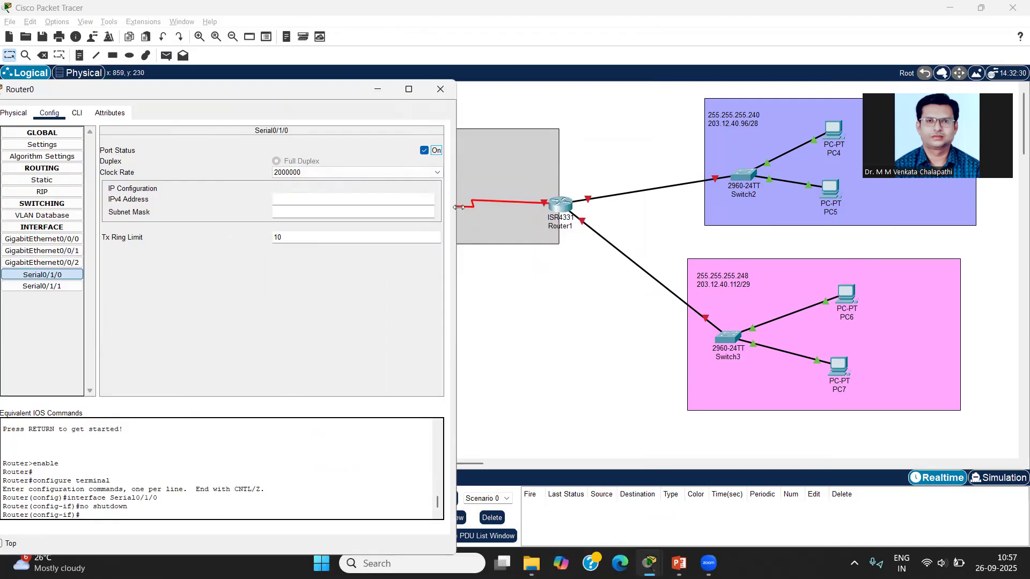
drag(459, 207, 355, 207)
click(233, 199)
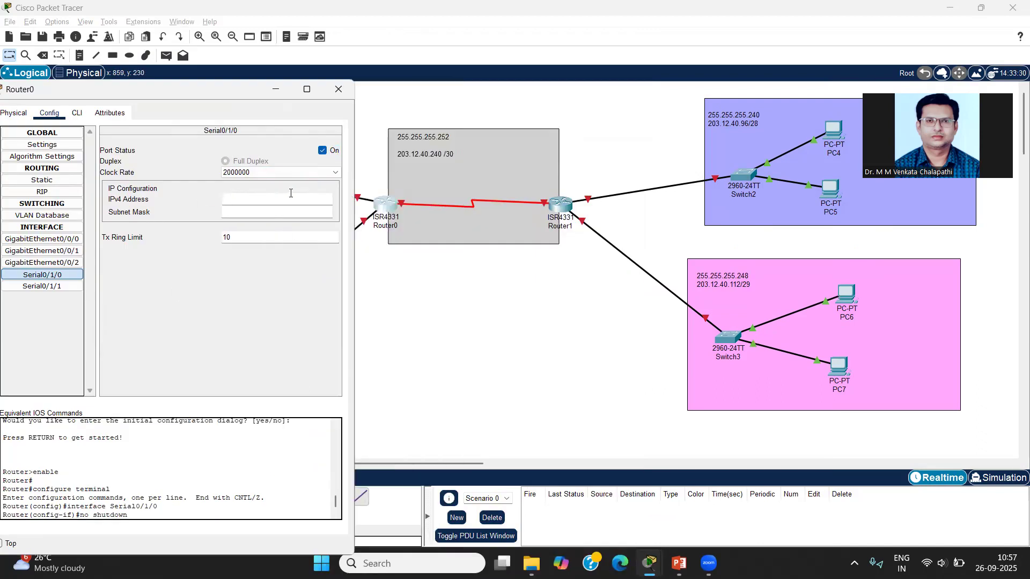
click(315, 199)
drag(272, 198, 221, 199)
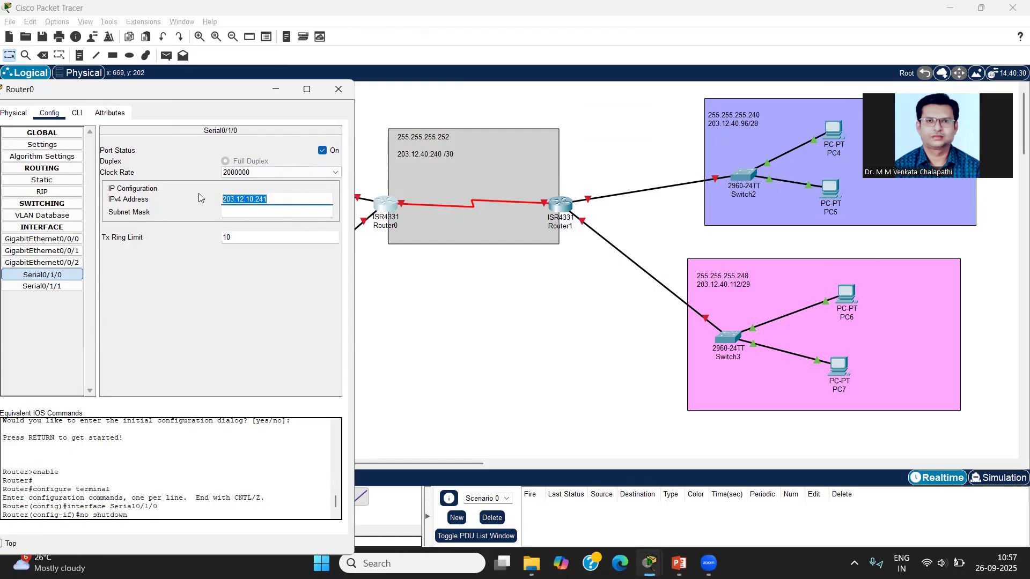
click(229, 214)
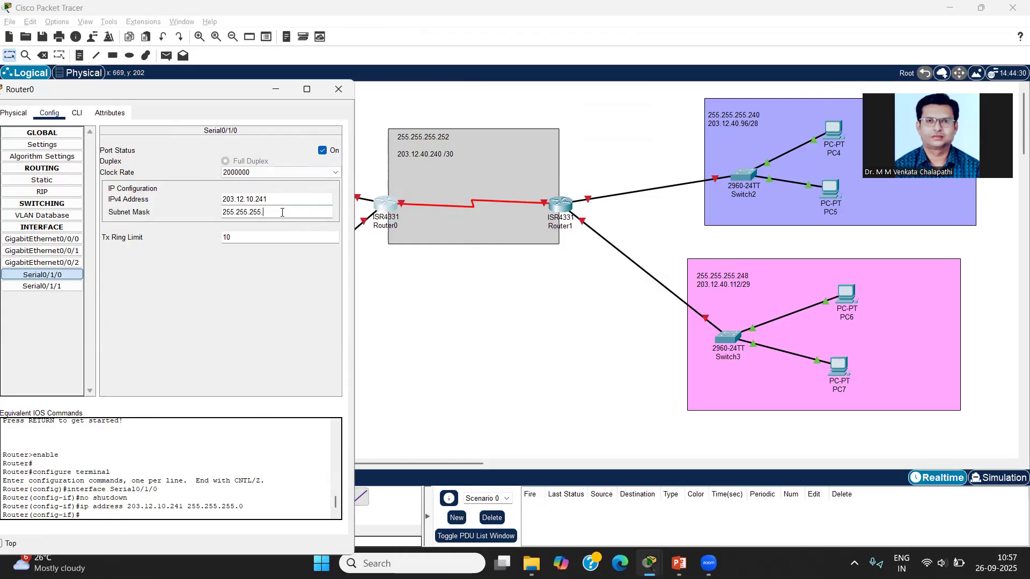
click(252, 310)
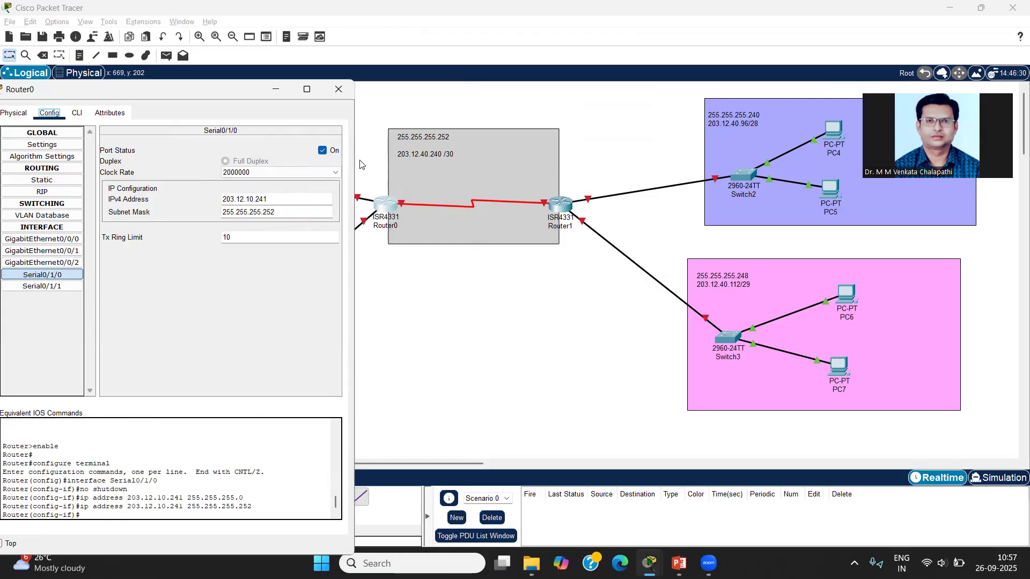
click(339, 89)
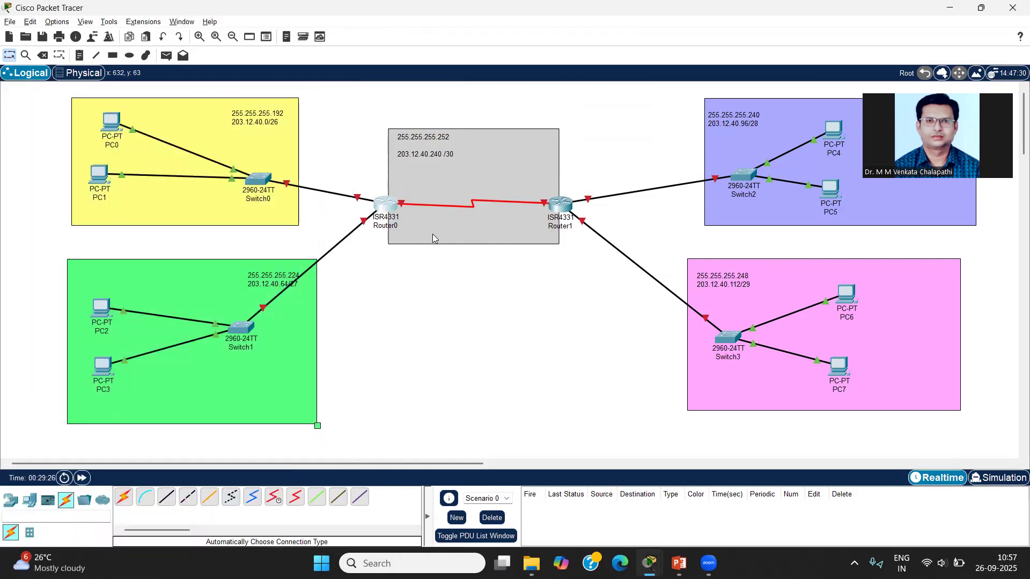
Step: Open Router1's configuration and enable its Serial0/1/0 interface
click(556, 206)
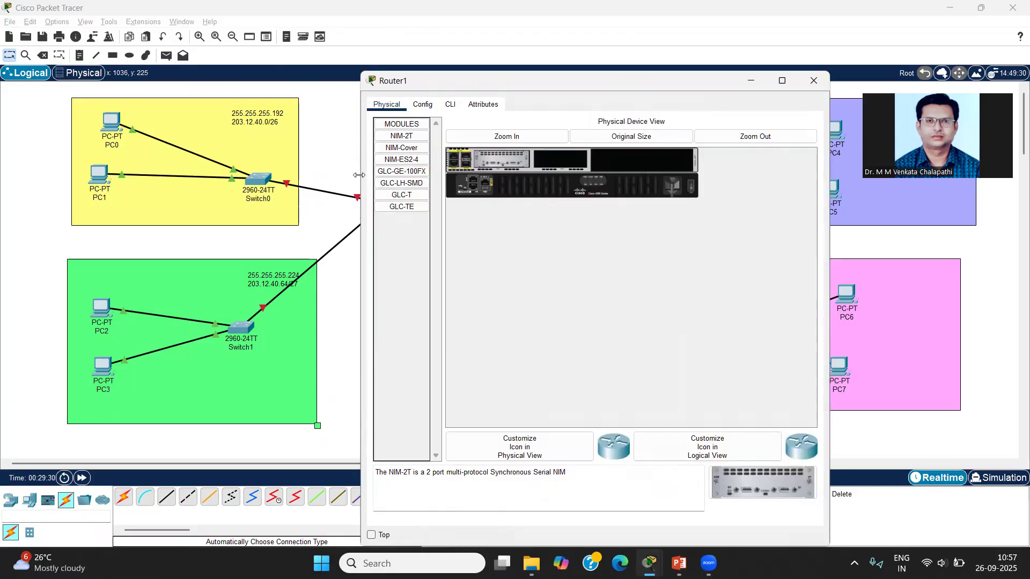
drag(358, 175, 541, 175)
click(602, 104)
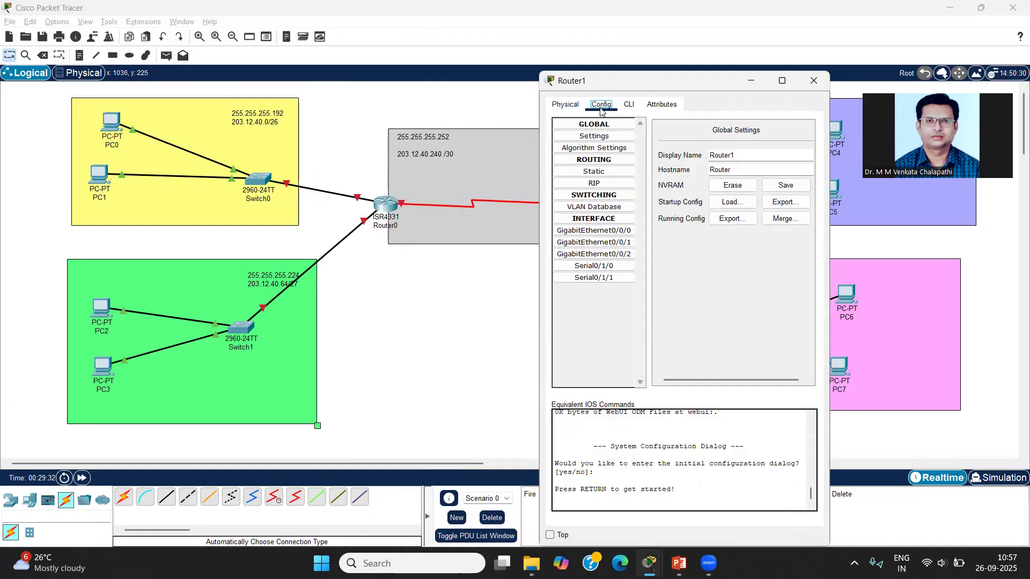
click(610, 268)
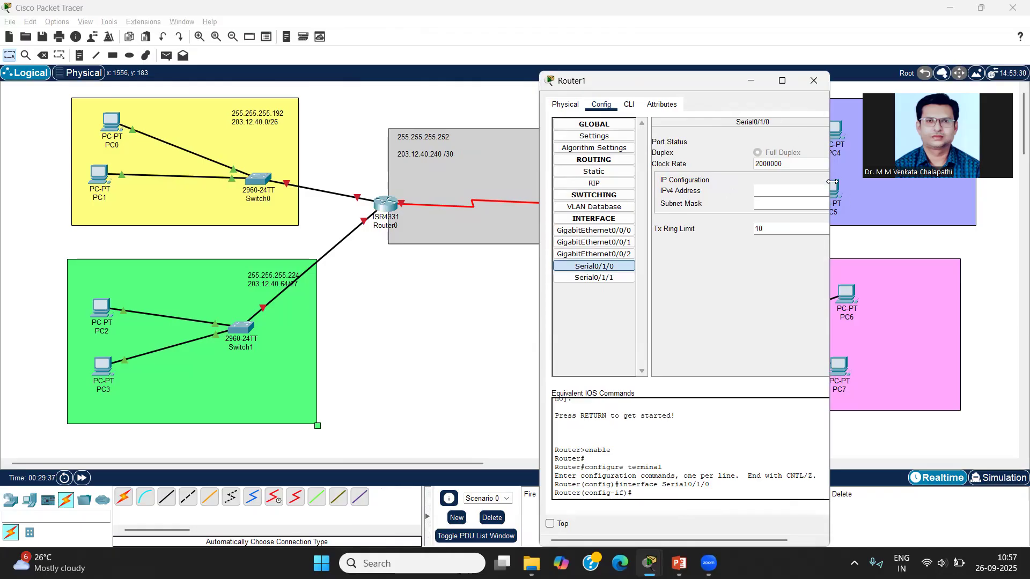
click(800, 149)
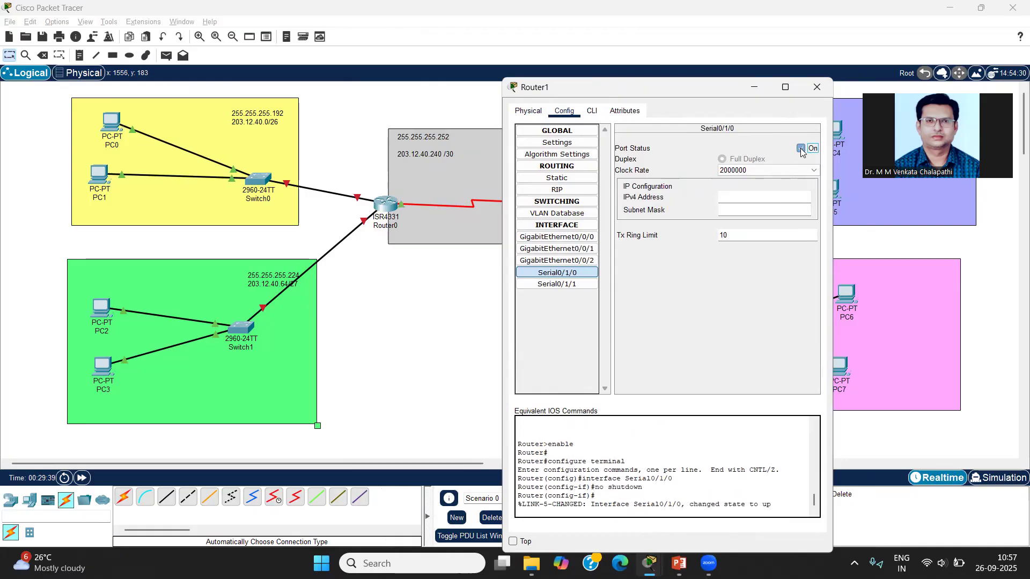
Step: Assign Router1's Serial0/1/0 the IPv4 address 203.12.10.242 with subnet mask 255.255.255.252, and close its configuration
click(728, 197)
text(203.12.10.241)
click(733, 210)
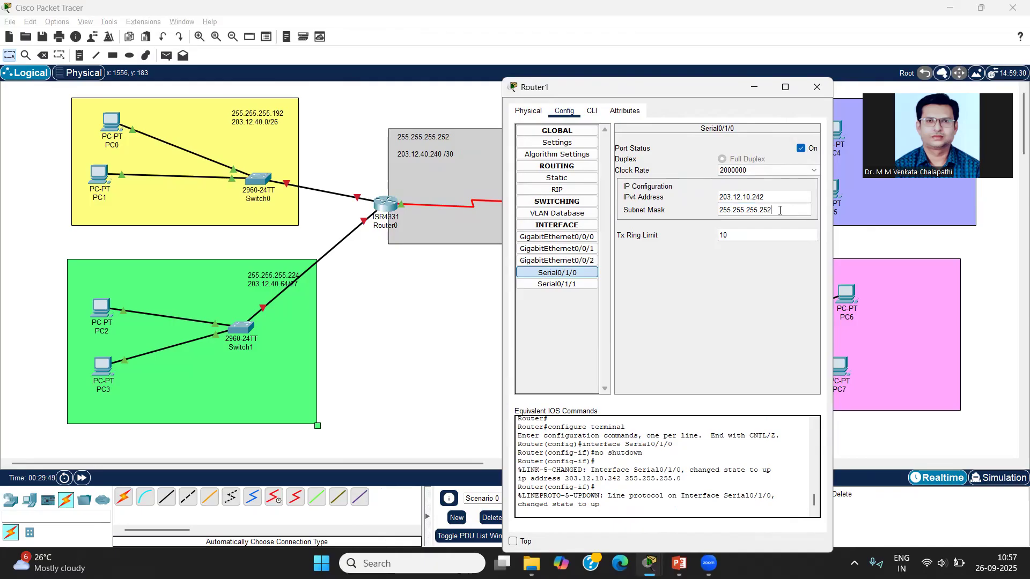
click(727, 285)
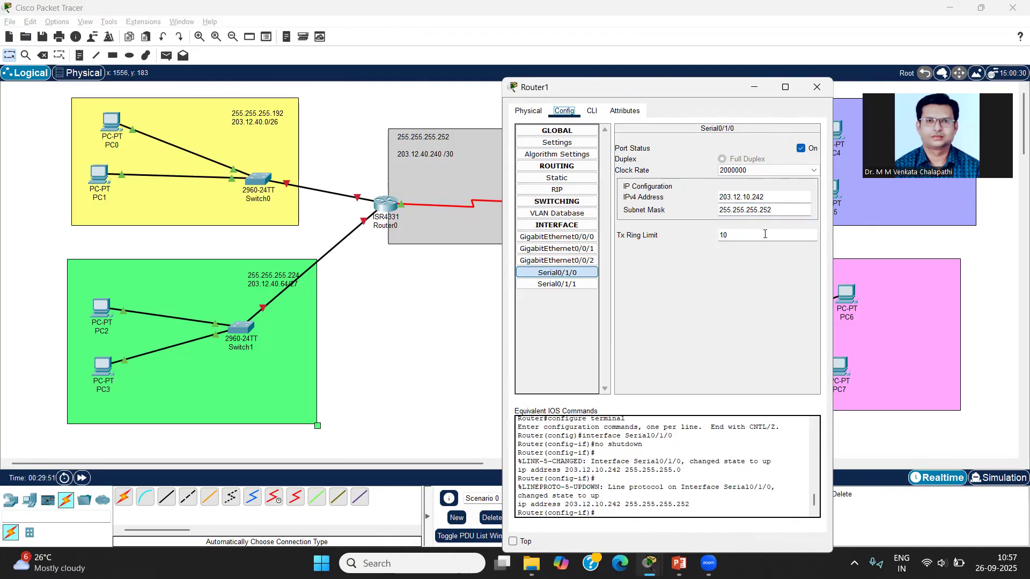
click(817, 87)
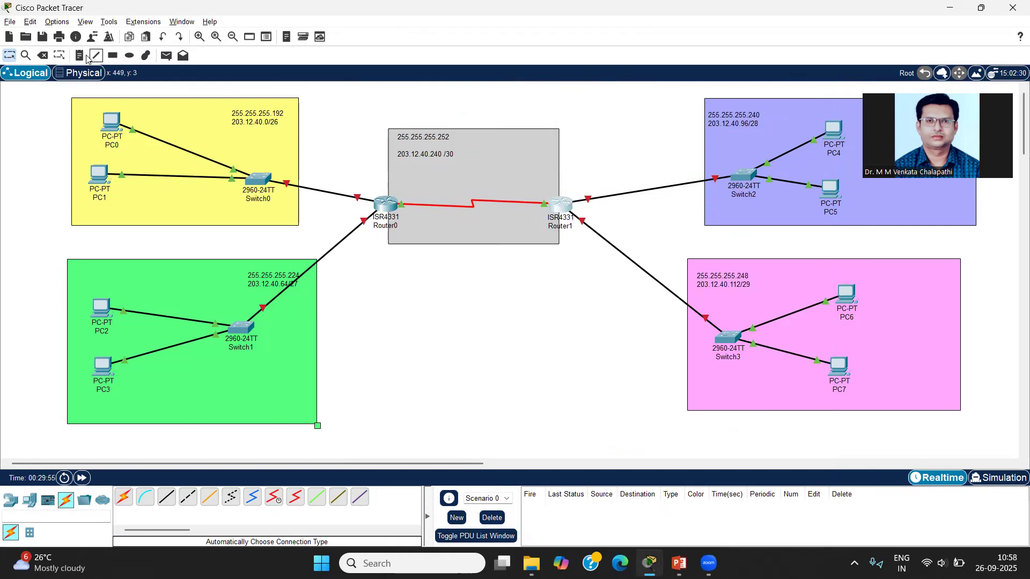
Step: Place a text note reading 203.12.10.241 beside Router0 on the serial link
click(80, 55)
click(407, 194)
text(203.12.10.241)
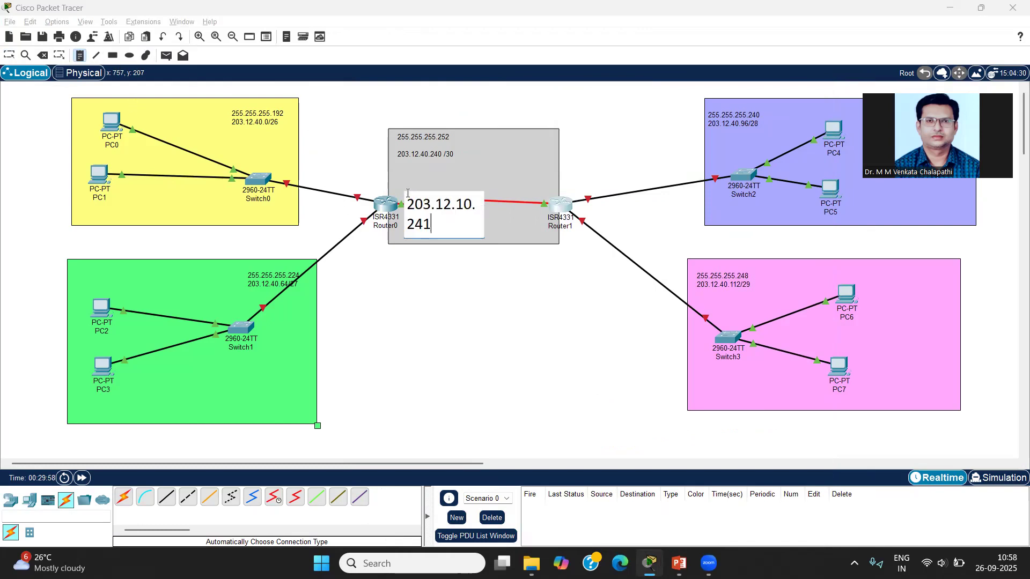
click(413, 286)
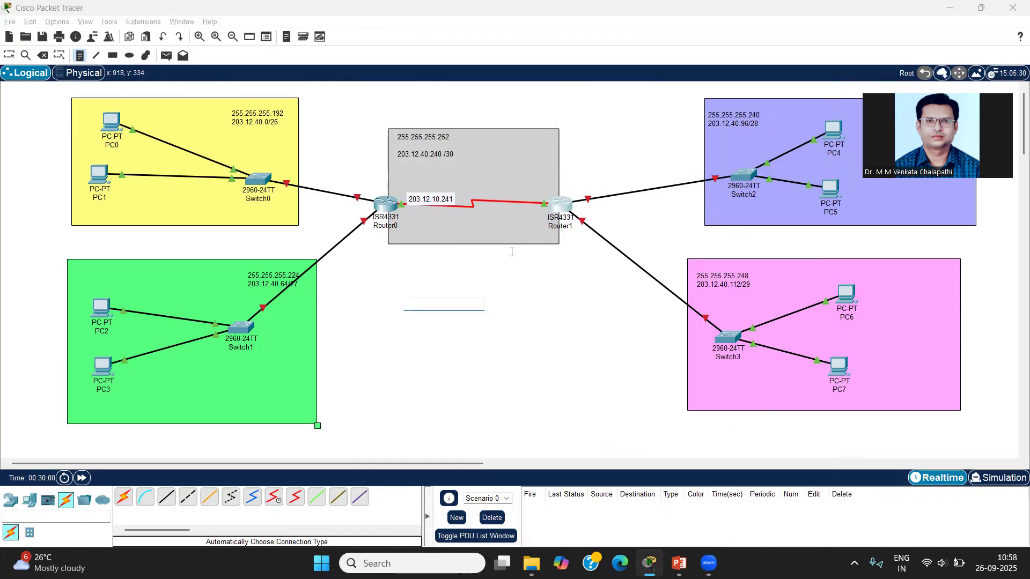
Step: Place a text note reading 203.12.10.242 beside Router1 on the serial link, and leave note placement
click(514, 195)
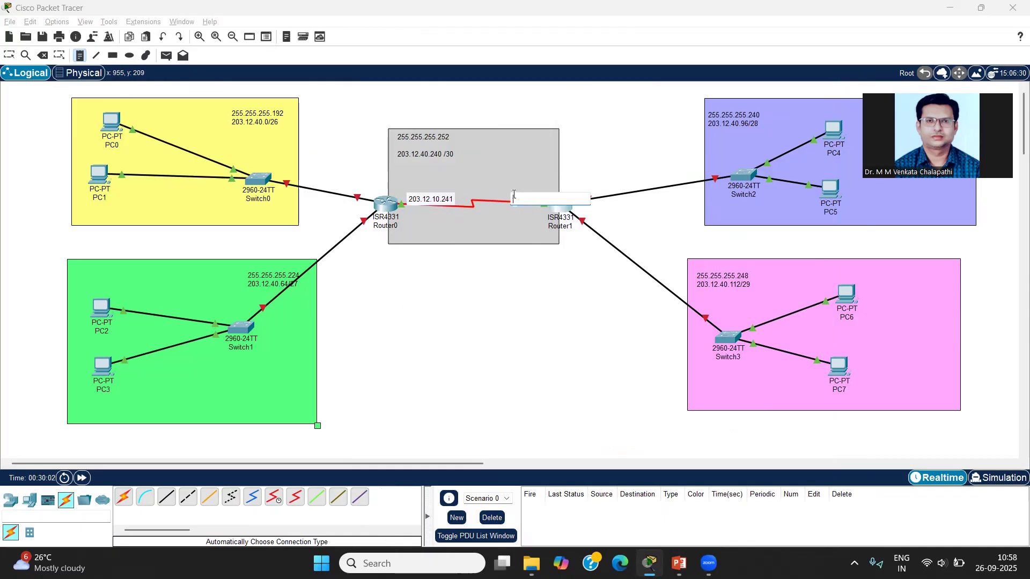
text(203.12.10.241)
key(BackSpace)
text(2)
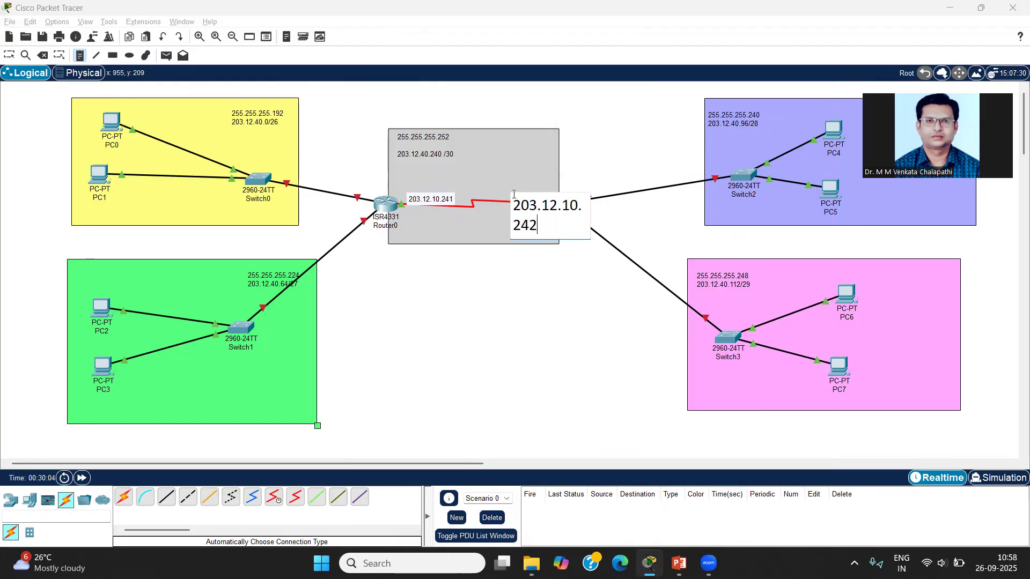
click(496, 333)
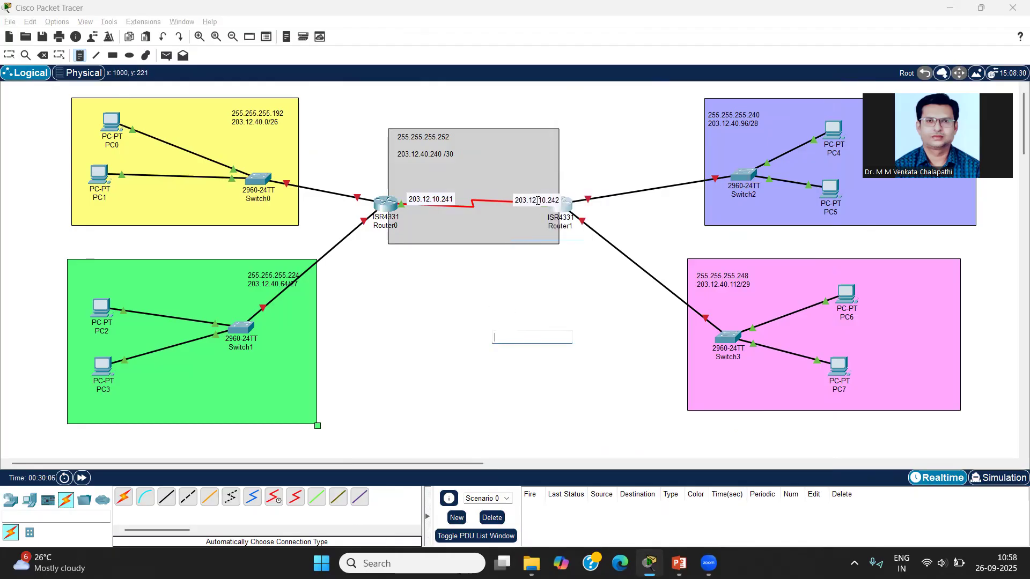
key(Escape)
Step: Move the 203.12.10.242 note just below the serial link and the 203.12.10.241 note just above it
drag(525, 207, 511, 219)
drag(445, 203, 435, 195)
click(422, 324)
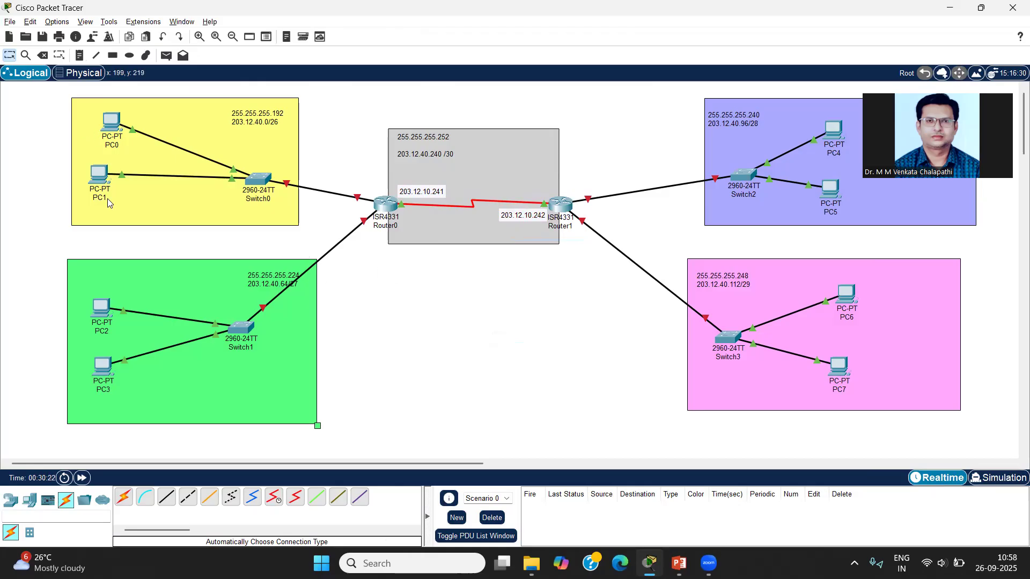
click(109, 123)
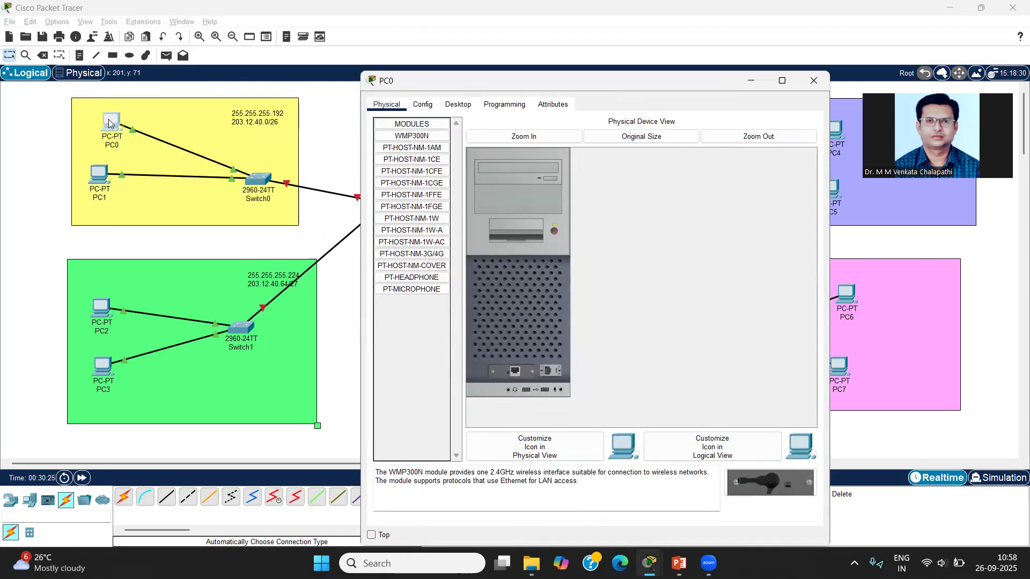
click(815, 82)
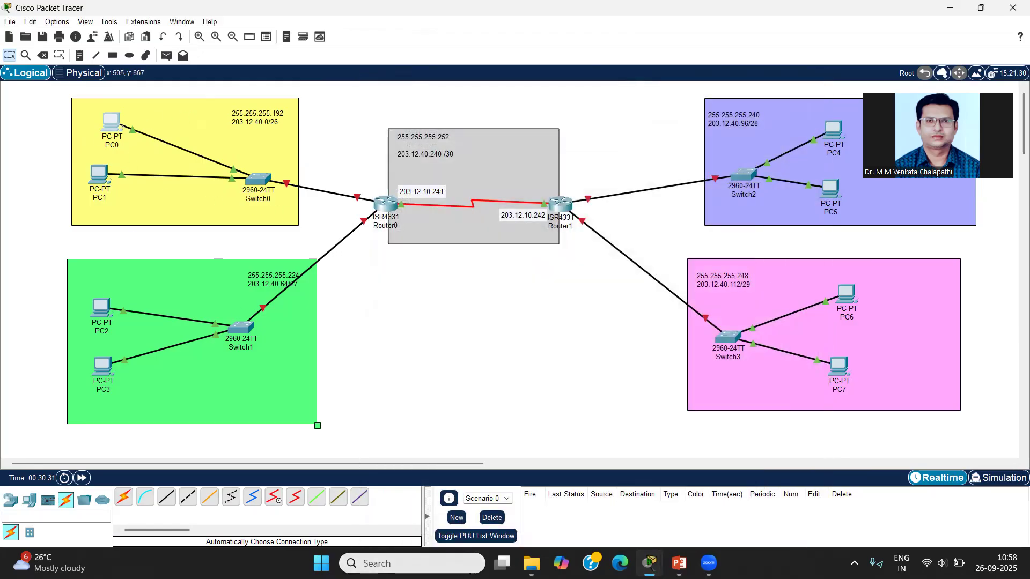
Step: Add a text note A and move it to the upper-right corner of the yellow area
click(79, 55)
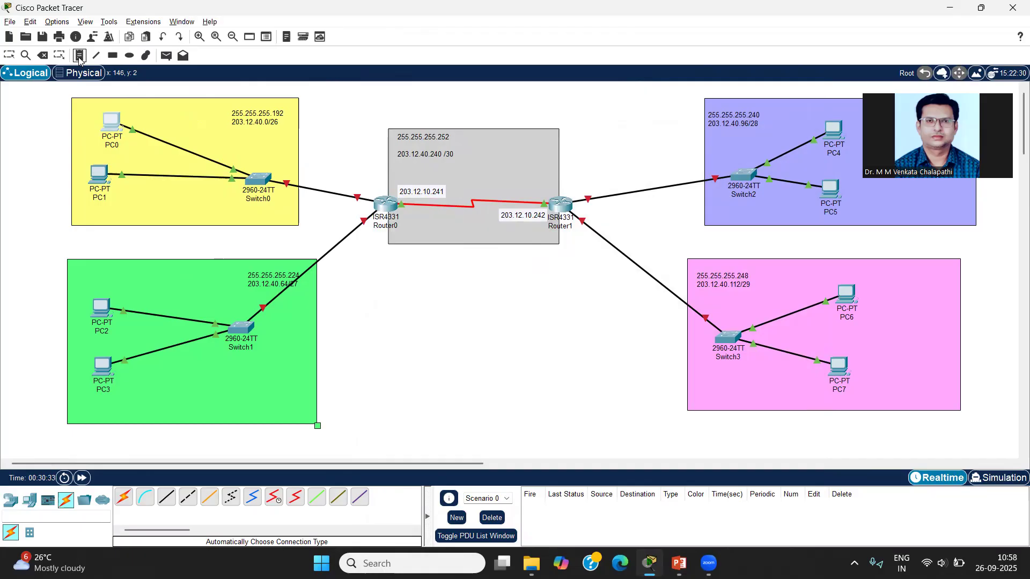
click(85, 113)
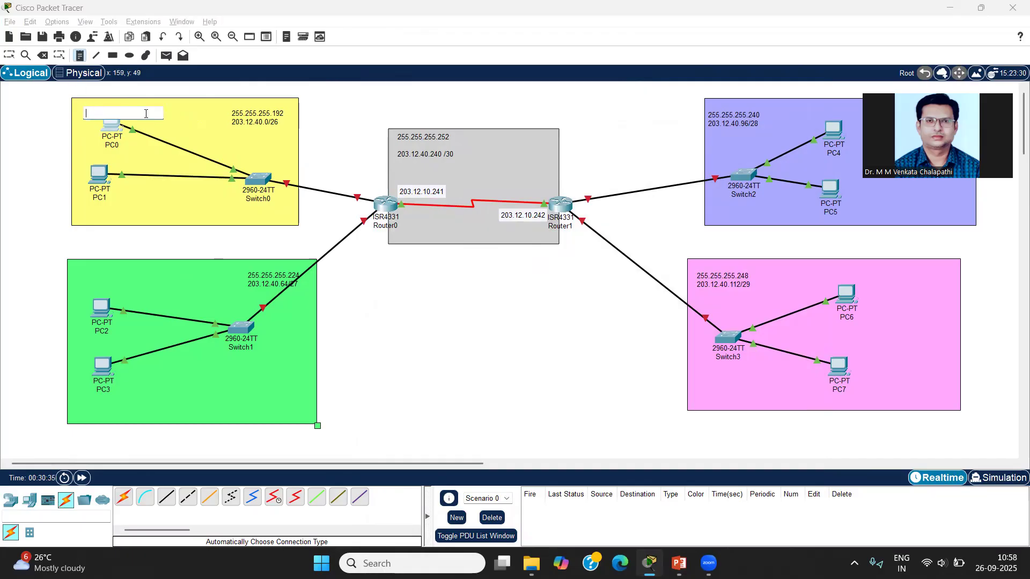
text(A)
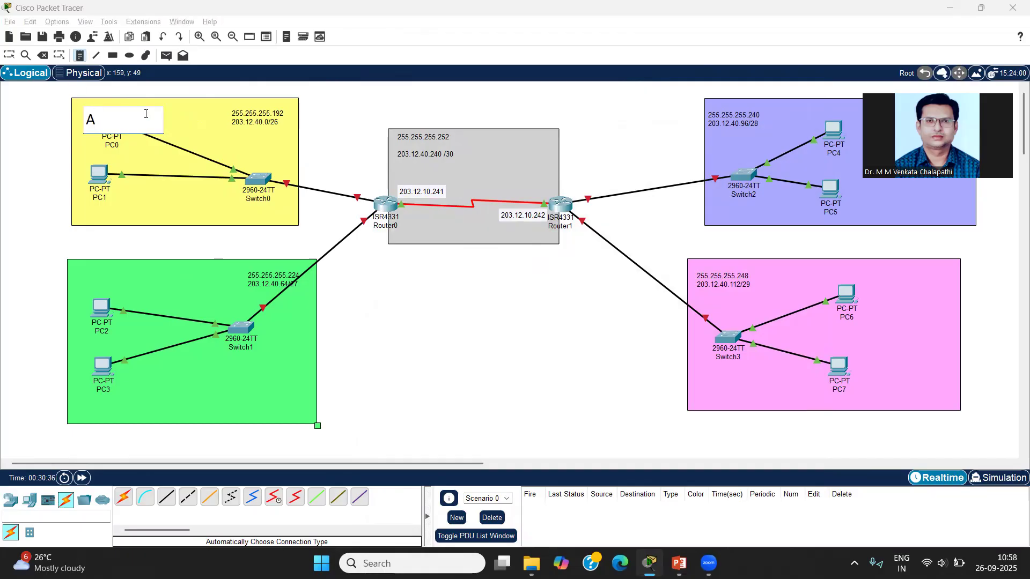
click(147, 248)
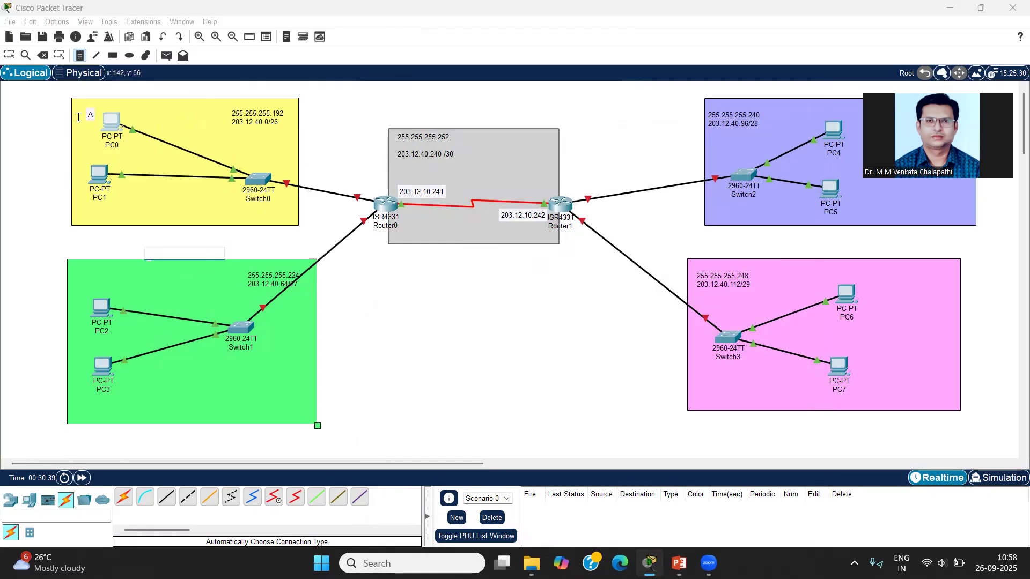
key(Escape)
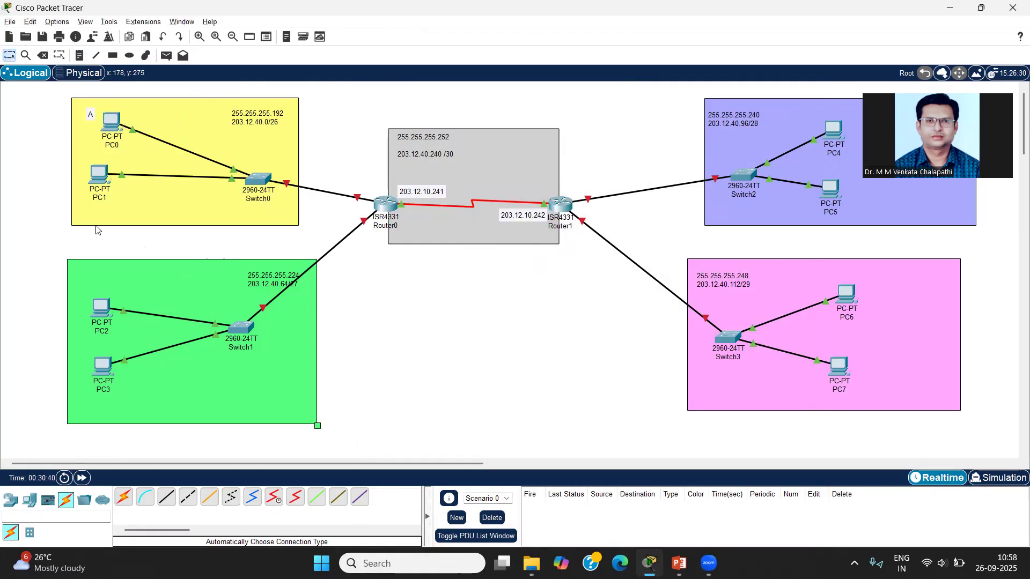
drag(91, 115, 293, 108)
Step: Place a text note B near the lower-right corner of the green area
click(80, 55)
click(293, 406)
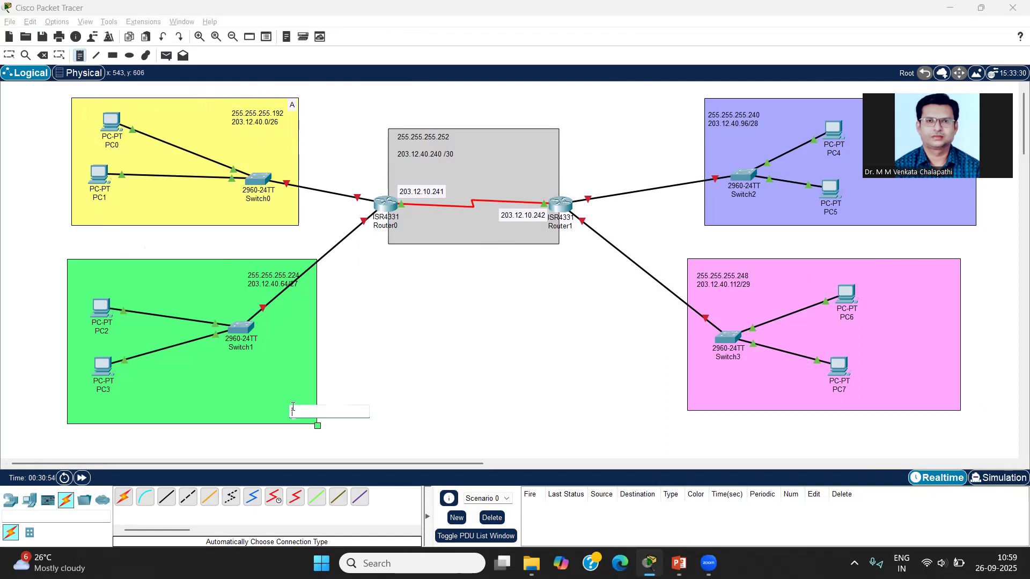
text(B)
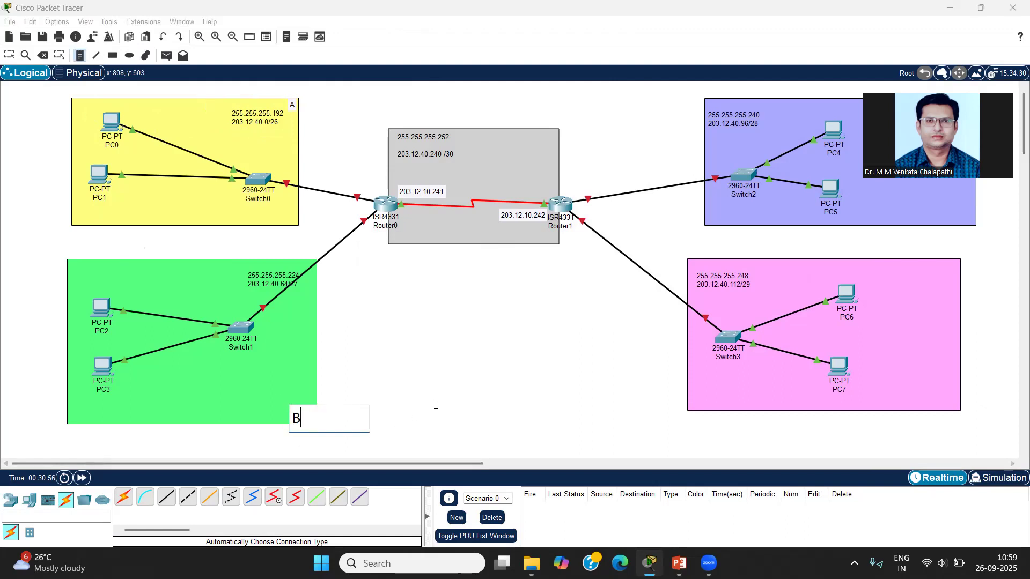
click(436, 406)
Step: Place a text note C in the lower-left of the pink area and D in the lower-right of the purple area, leaving note placement
click(701, 390)
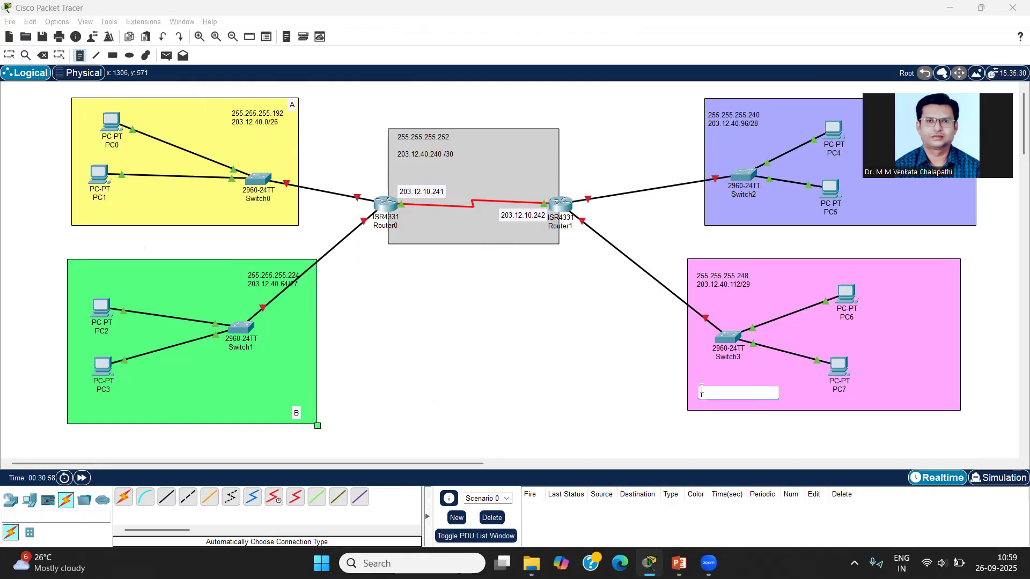
text(C)
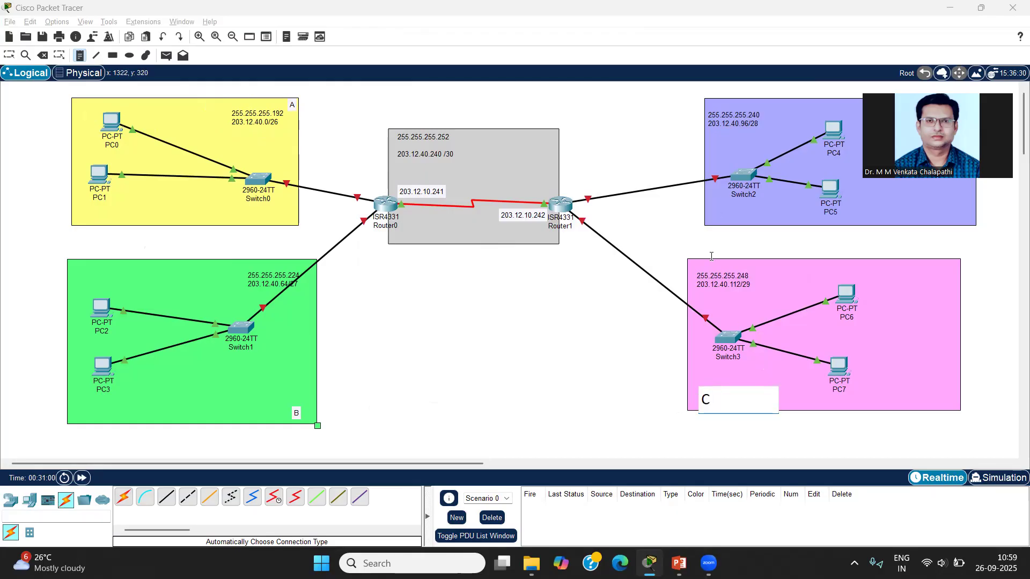
click(931, 211)
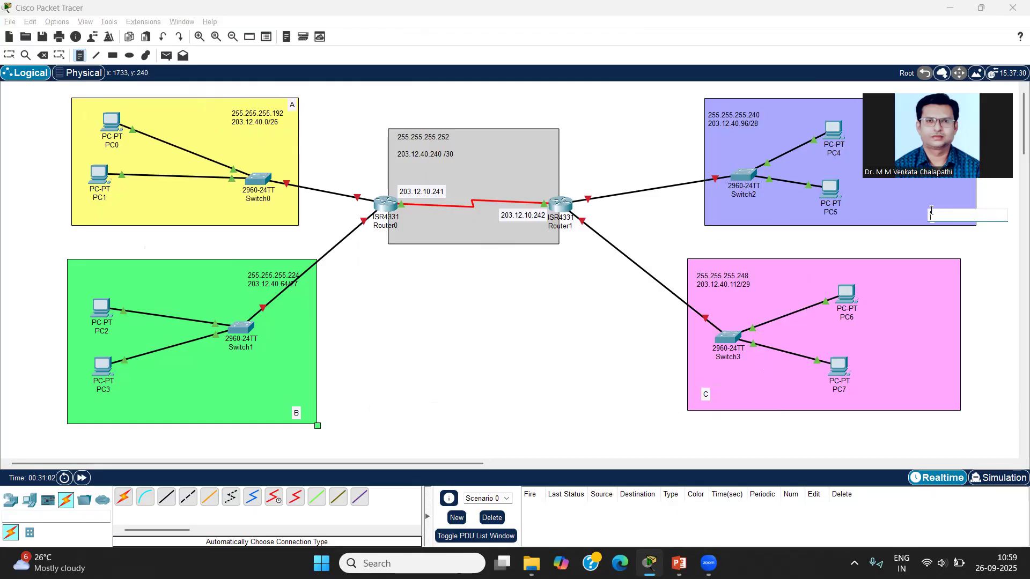
text(D)
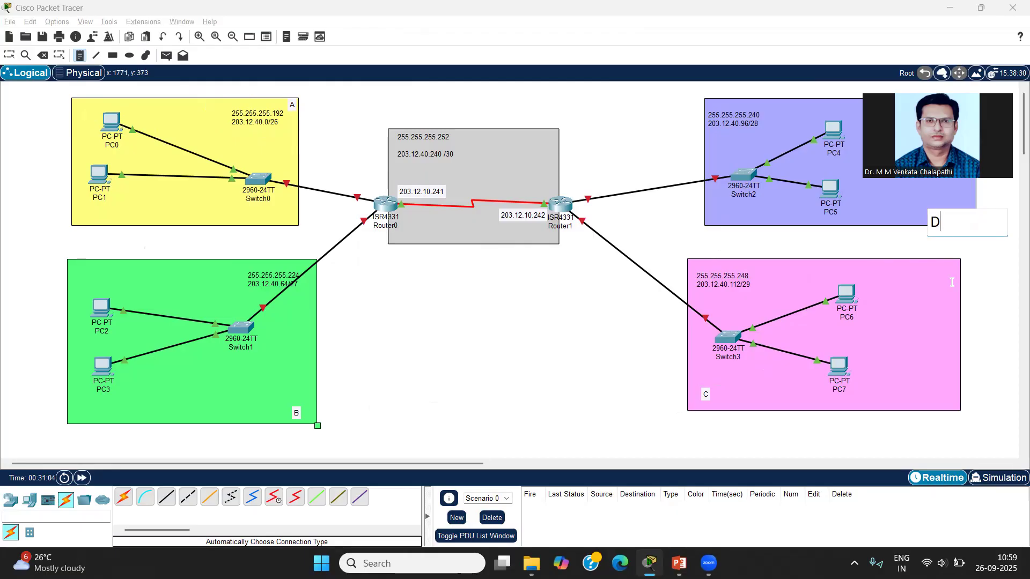
click(537, 323)
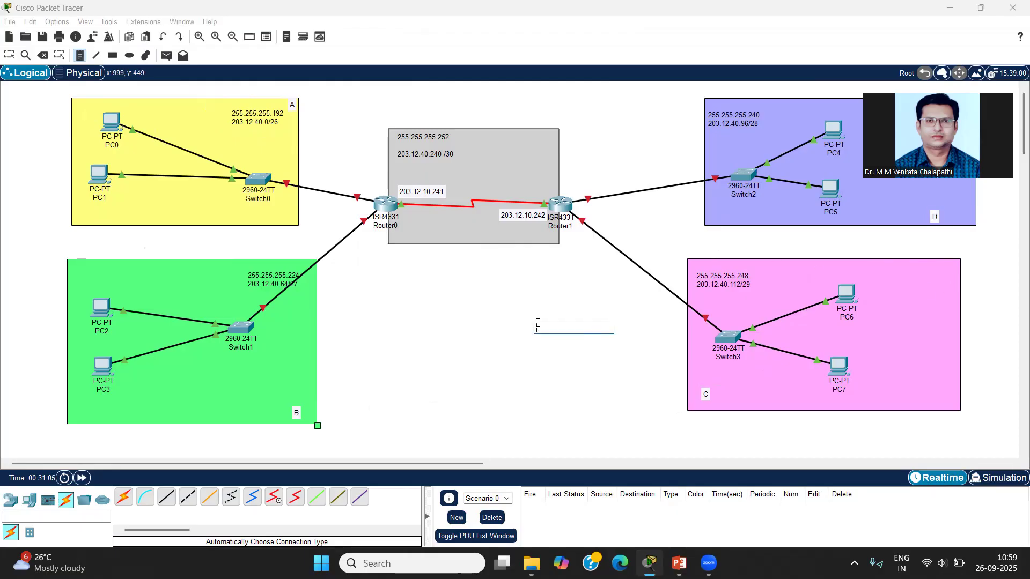
click(936, 215)
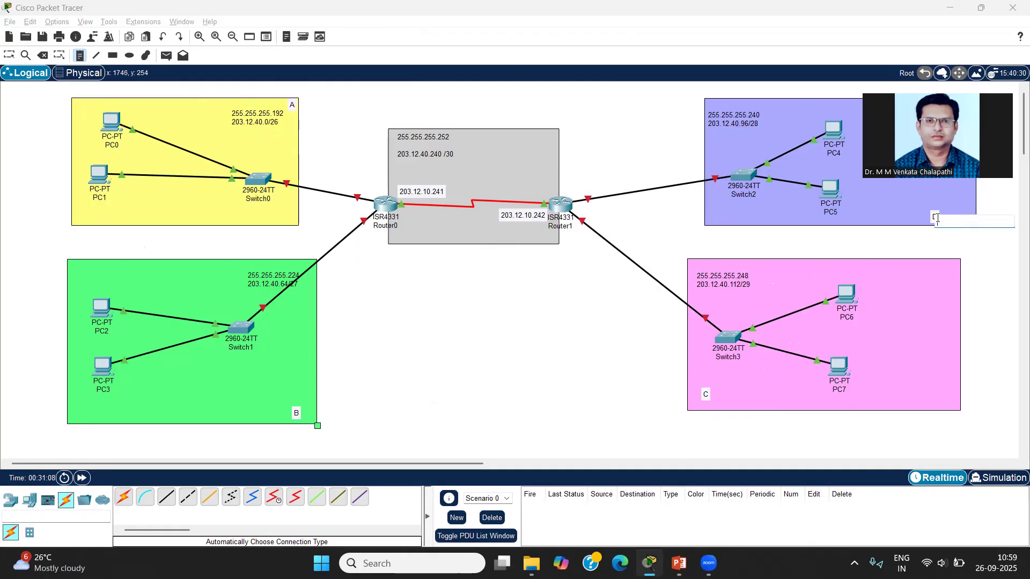
key(Escape)
Step: Reposition the area notes: D to the pink area's lower-right corner, C to the purple area's, and B closer to the green area's
drag(936, 216, 948, 402)
drag(705, 394, 969, 220)
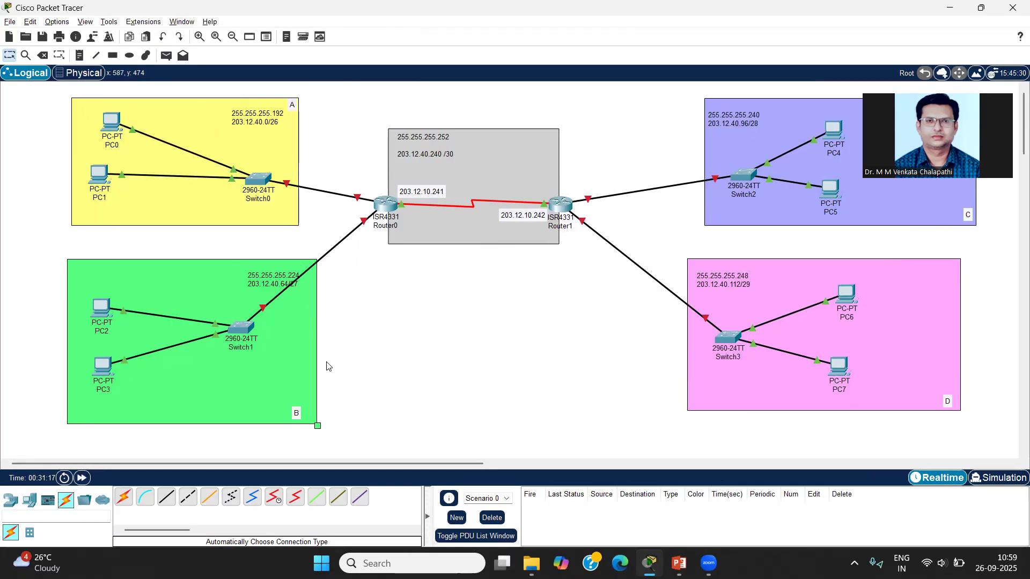
click(294, 414)
drag(292, 414, 306, 414)
Step: Open the IP configuration of PC0 in area A
mouse_move(110, 126)
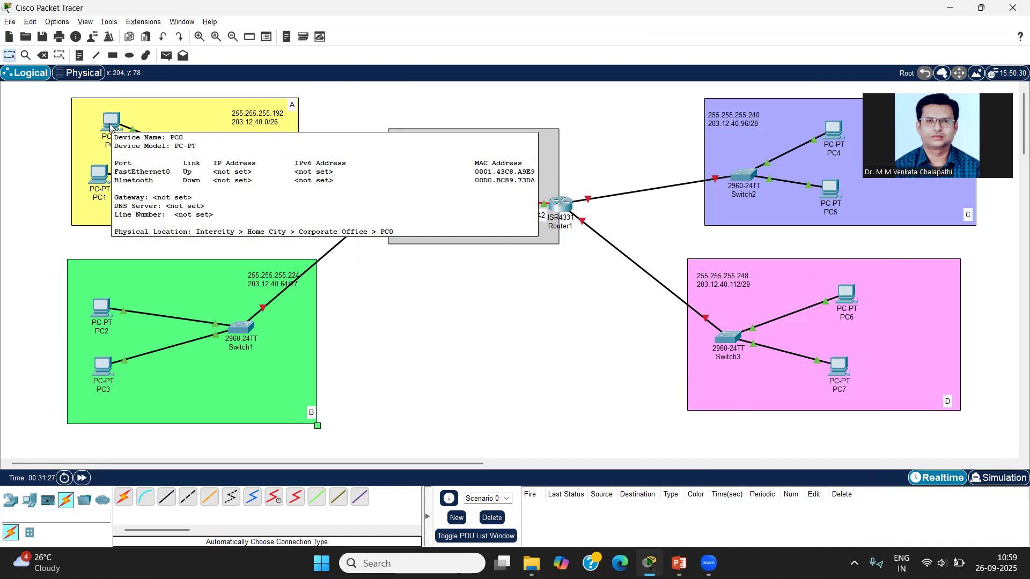
click(110, 126)
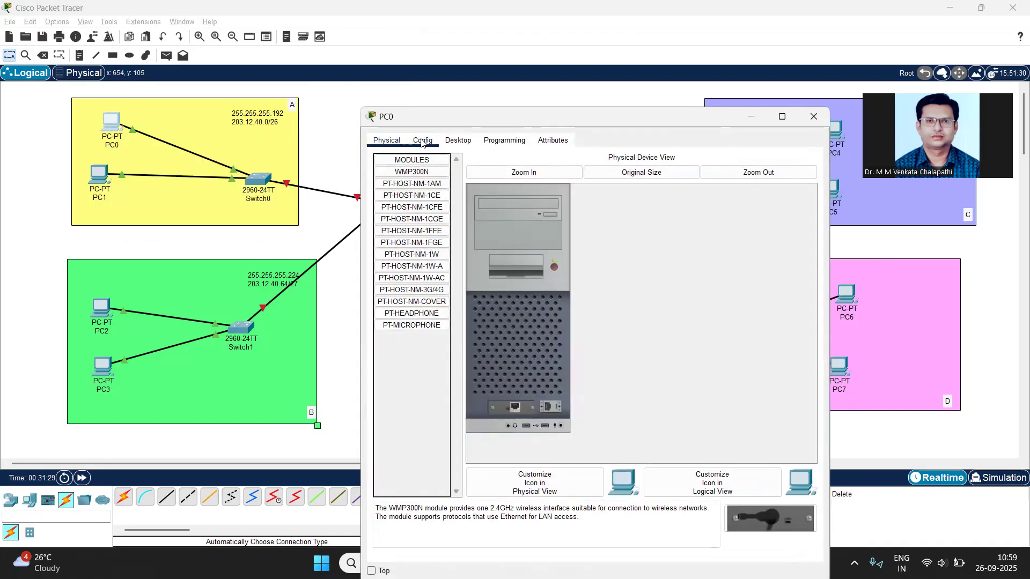
click(423, 141)
click(461, 141)
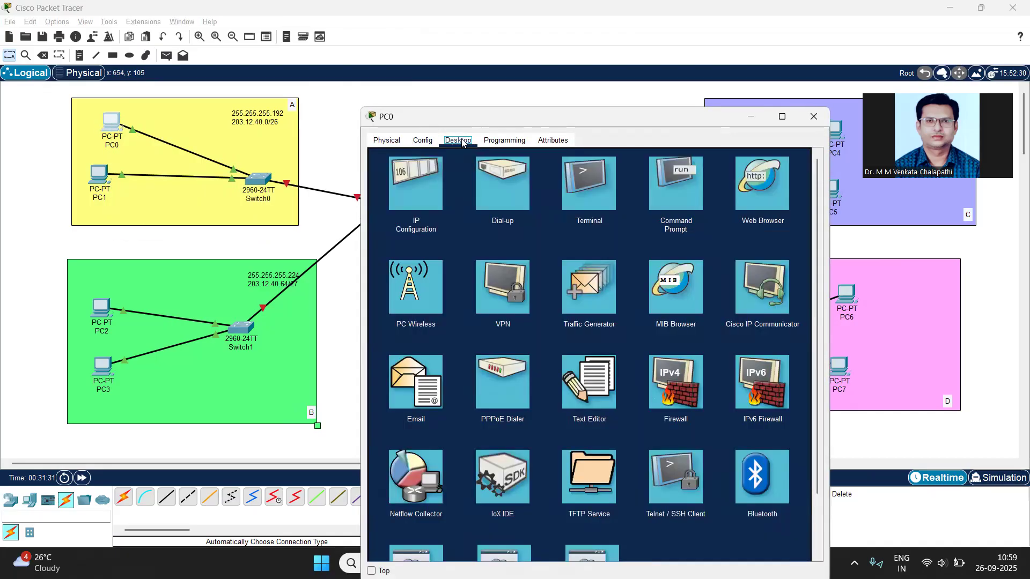
click(422, 161)
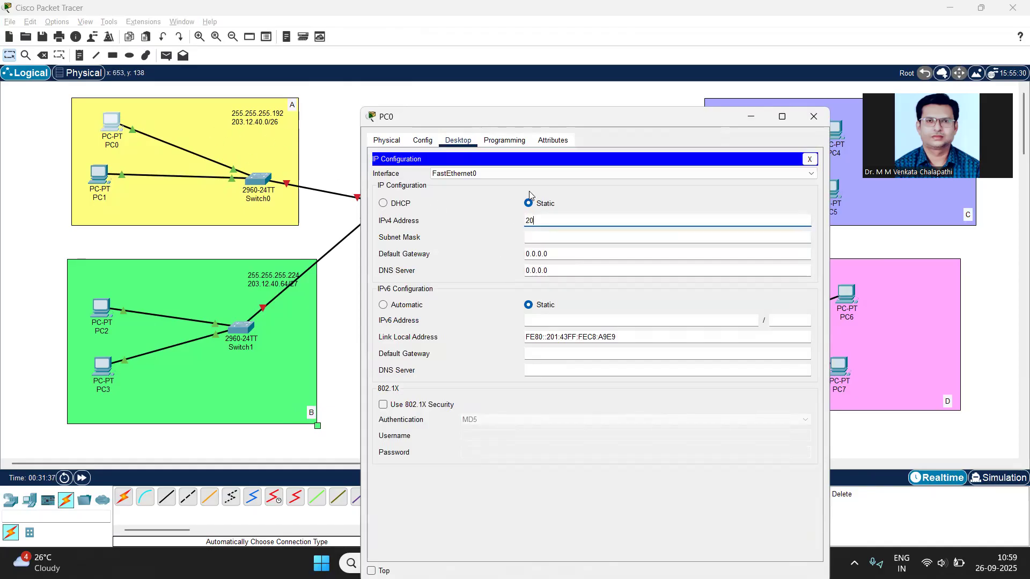
Step: Try to give PC0 the IPv4 address 203.12.40.1 with subnet mask 255.255.255.195
text(2.40.1)
click(568, 237)
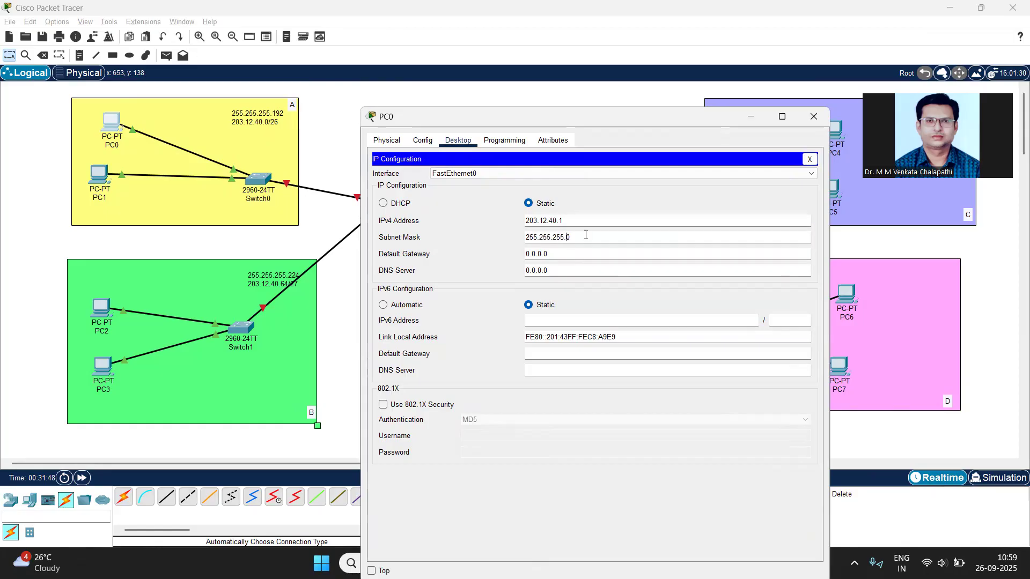
key(BackSpace)
text(195)
click(578, 252)
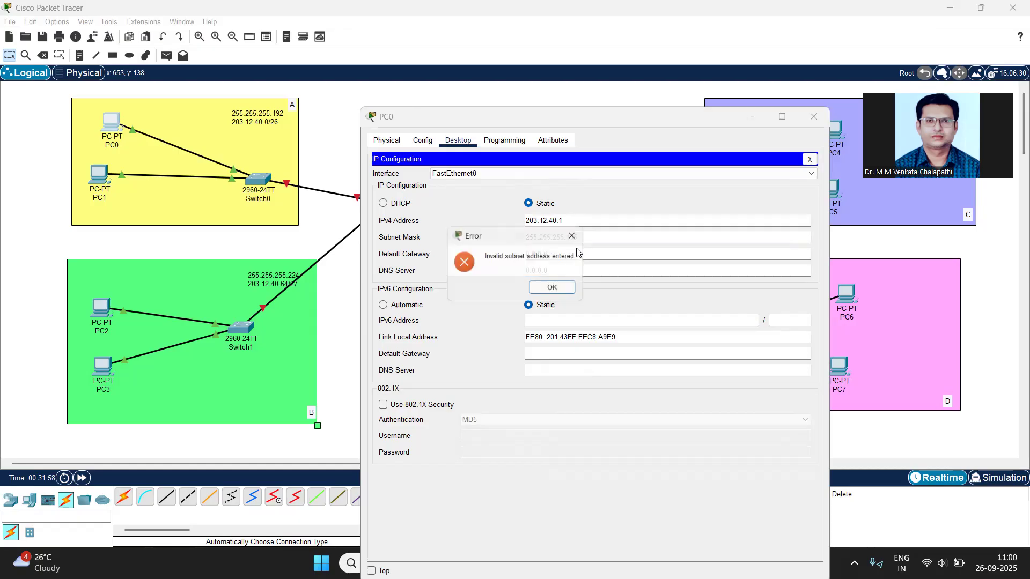
click(575, 234)
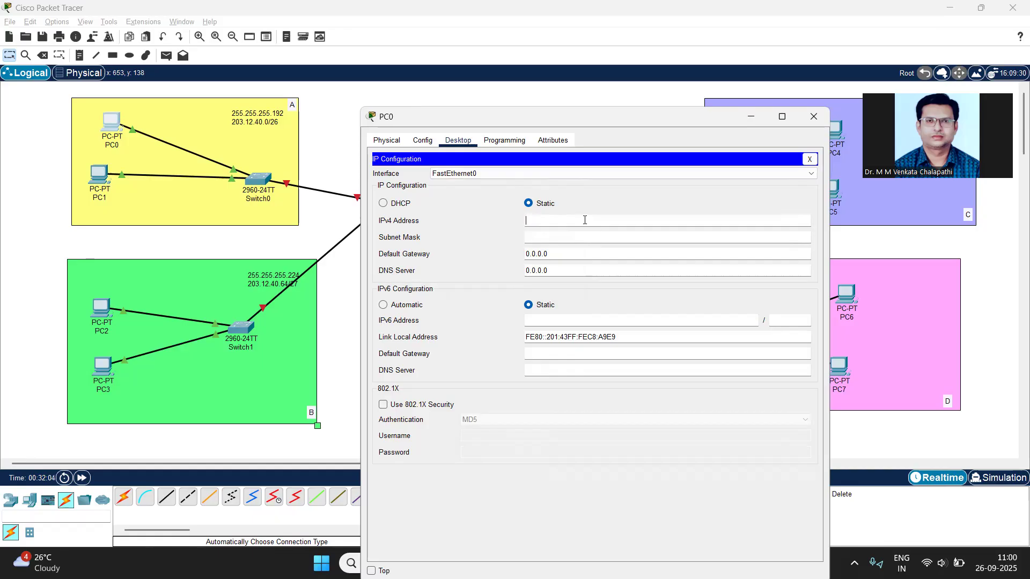
Step: Set PC0's IPv4 address to 203.12.40.1 and its subnet mask to 255.255.255.192
text(203)
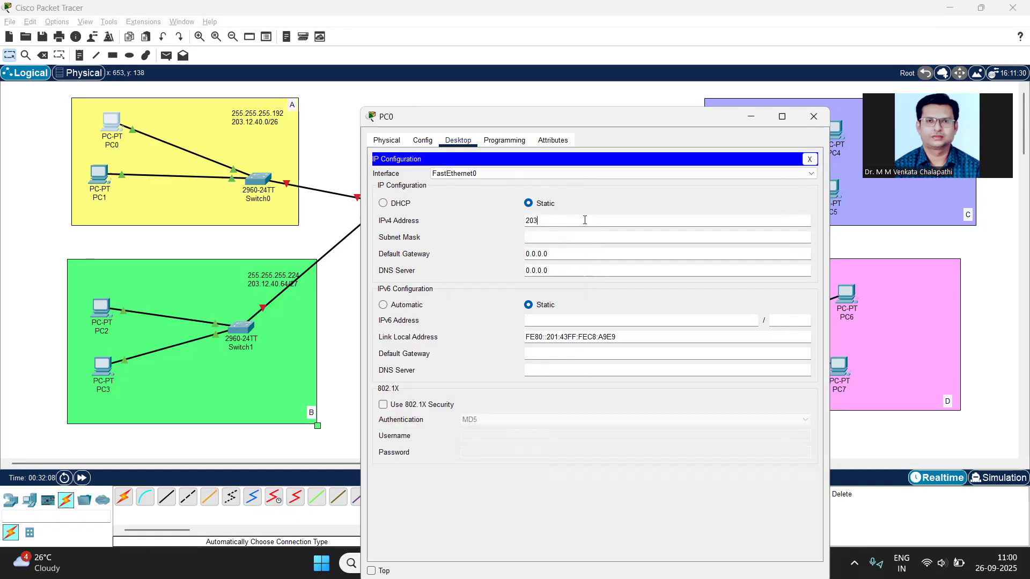
text(.12.40.1)
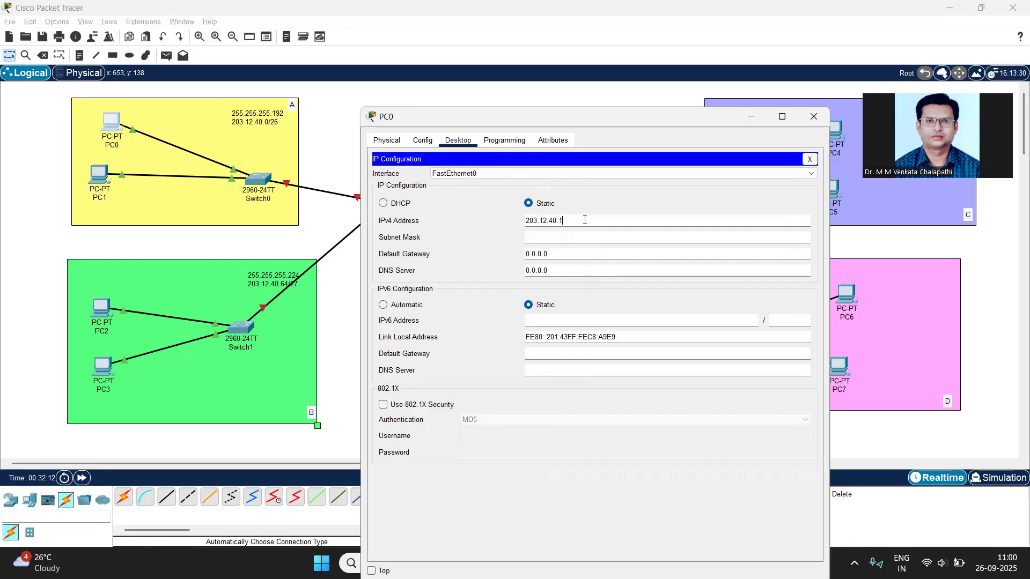
click(553, 239)
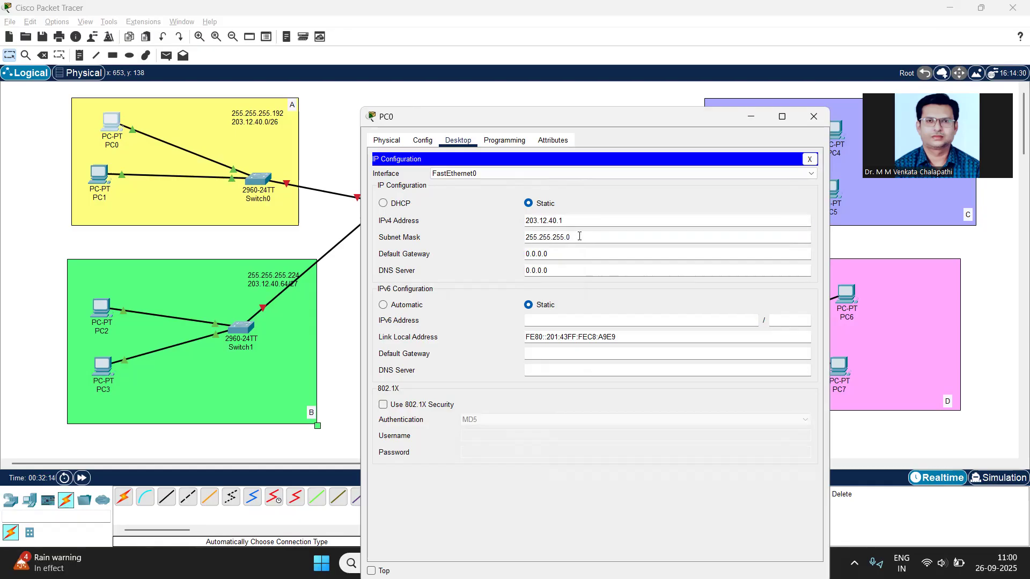
key(BackSpace)
text(192)
Step: Clear PC0's IPv4 default gateway and close the PC0 window
click(598, 253)
key(BackSpace)
key(BackSpace)
key(BackSpace)
key(BackSpace)
key(BackSpace)
key(BackSpace)
key(BackSpace)
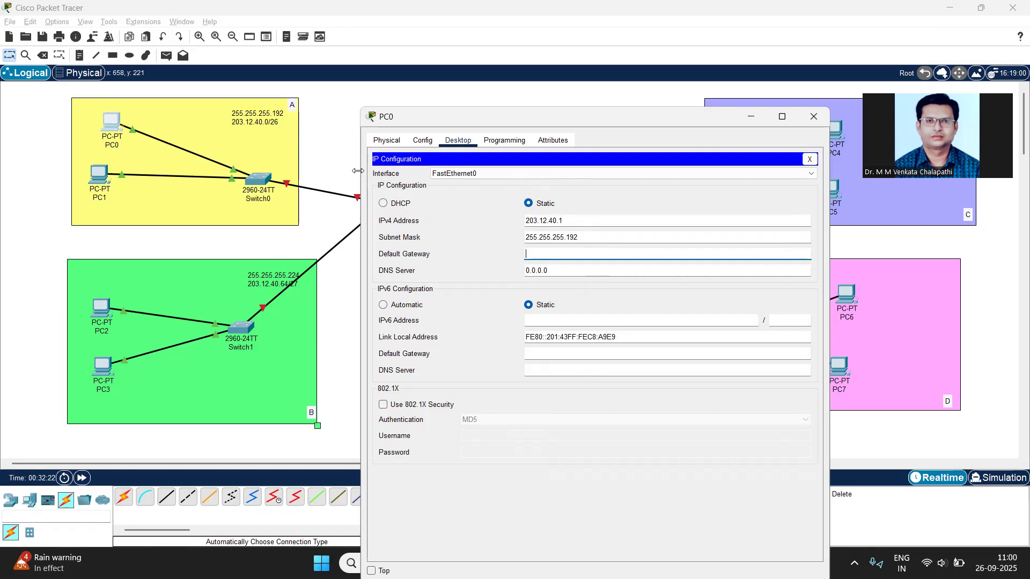
drag(358, 171, 398, 170)
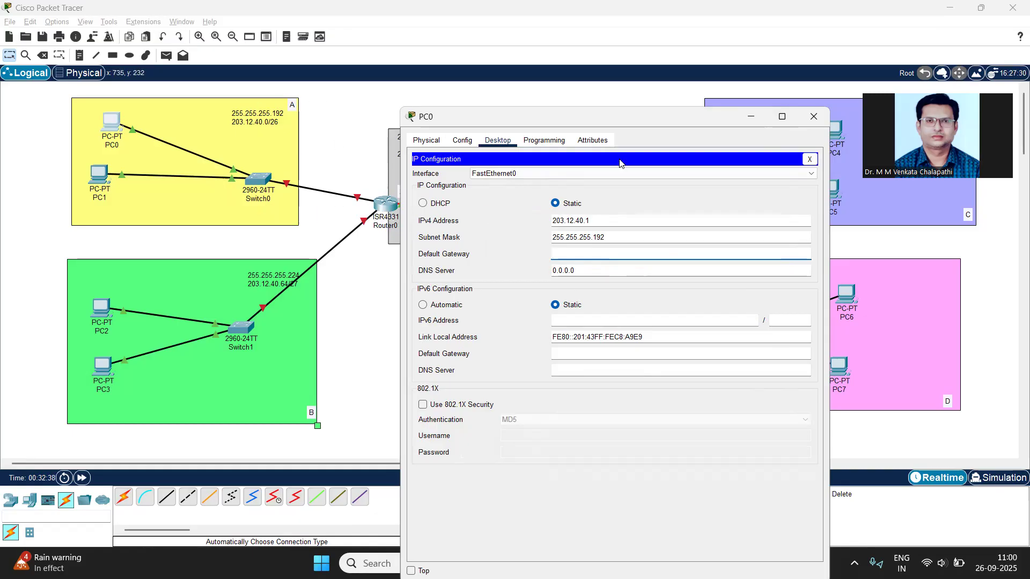
click(813, 119)
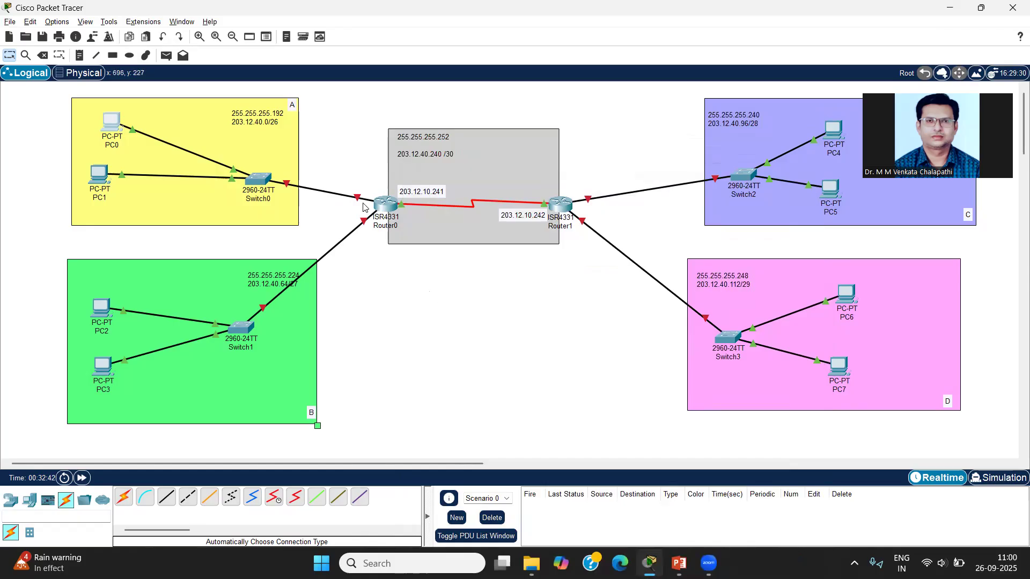
Step: Open Router0's GigabitEthernet0/0/0 interface settings and turn the port on
mouse_move(360, 199)
click(378, 204)
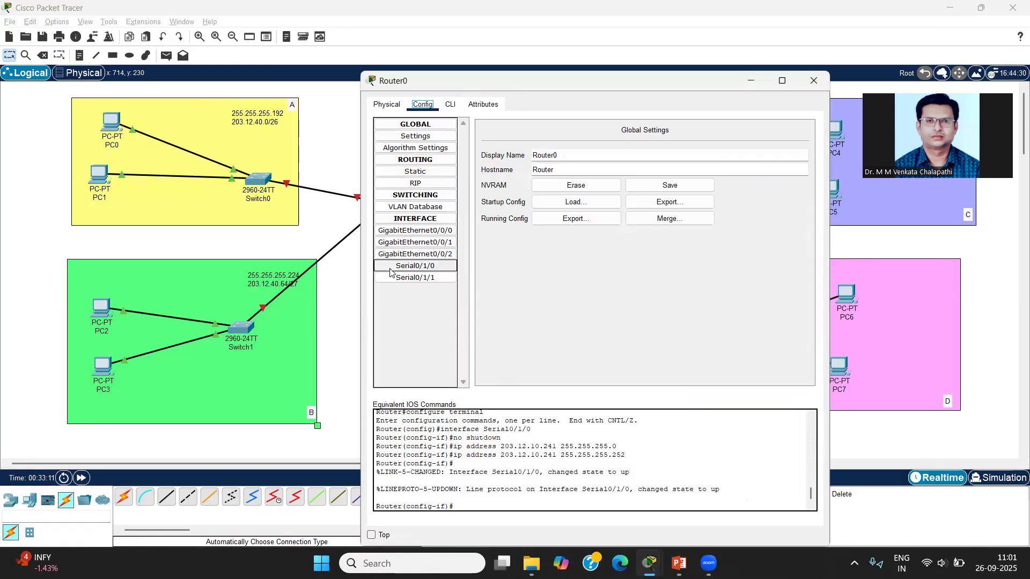
click(413, 231)
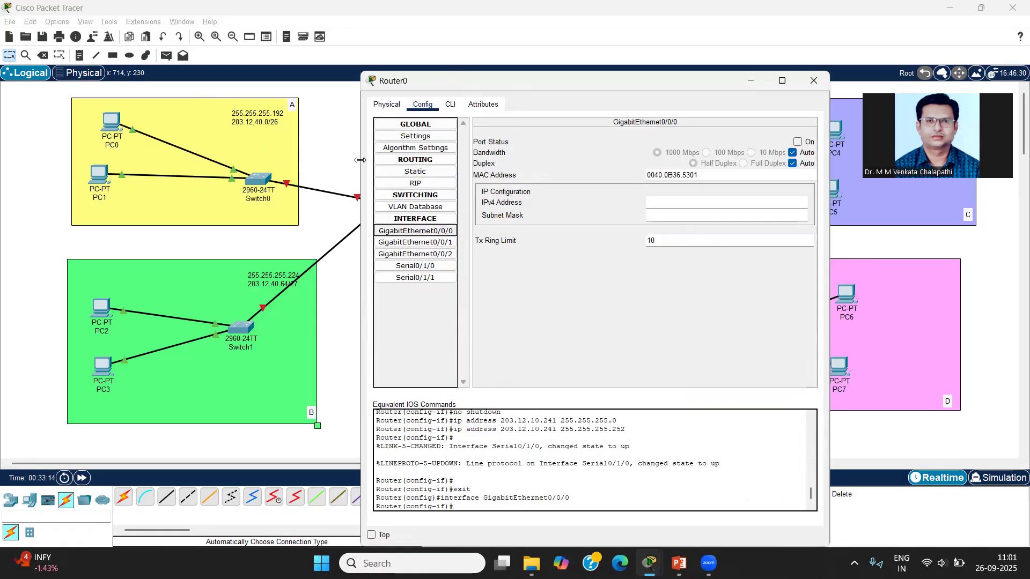
drag(360, 159, 437, 160)
click(797, 142)
Step: Set GigabitEthernet0/0/0 on Router0 to IPv4 address 203.12.40.3 with subnet mask 255.255.255.192
click(738, 207)
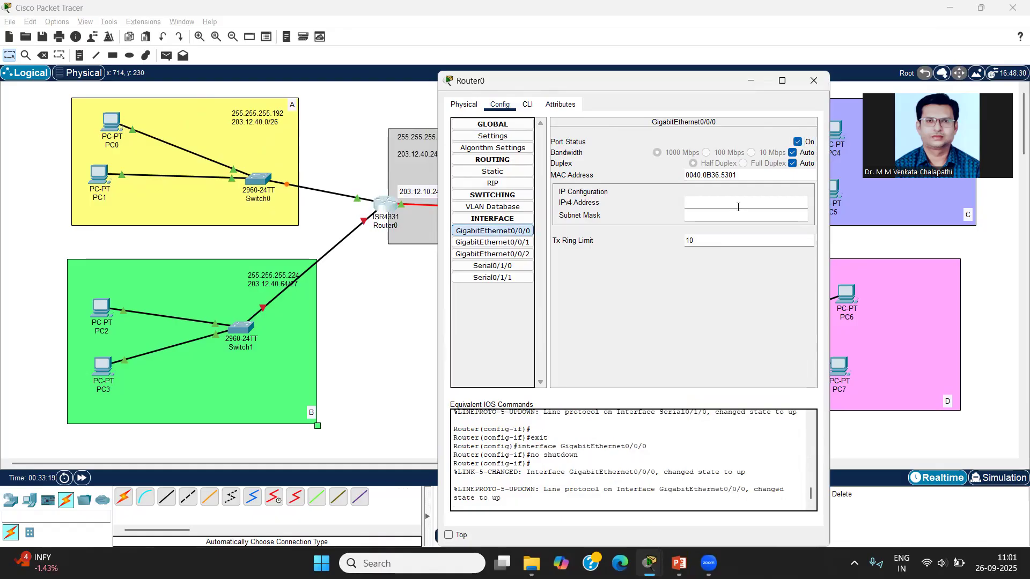
text(203.12.40.3)
click(725, 216)
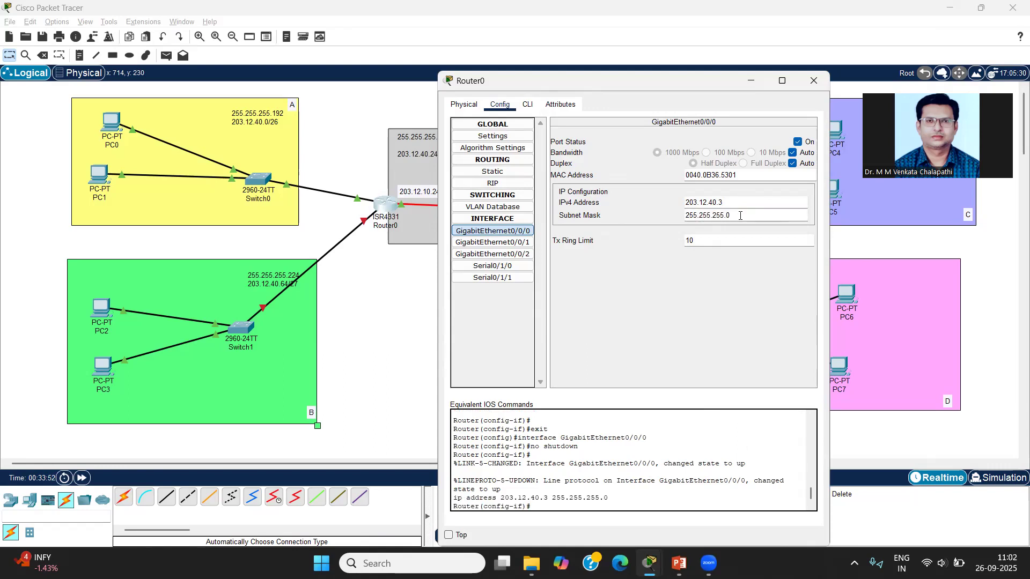
key(BackSpace)
text(192)
key(Return)
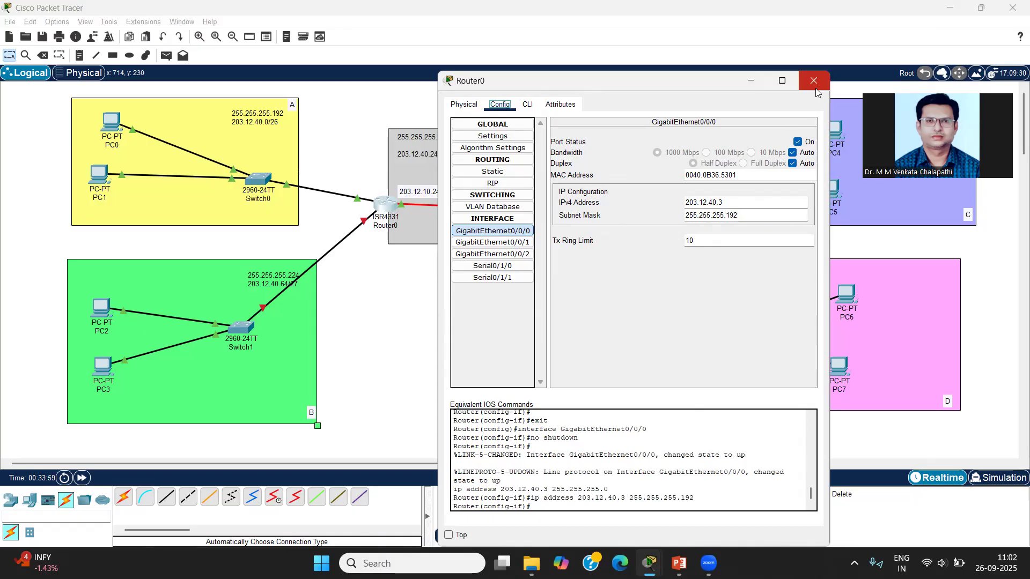
Step: Copy the IPv4 address of Router0's GigabitEthernet0/0/0 and close the router window
drag(740, 203, 680, 204)
key(ctrl+c)
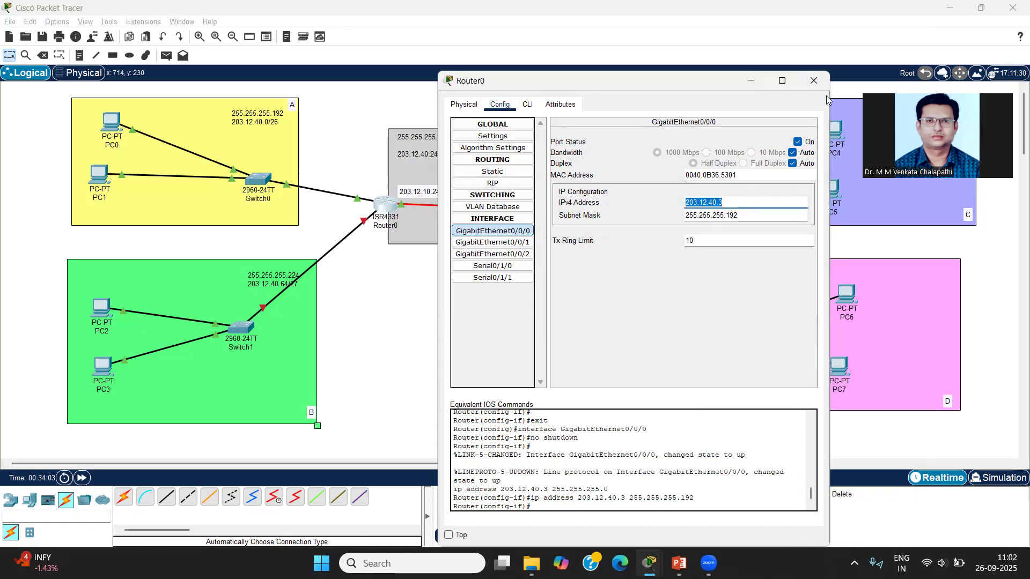
click(813, 81)
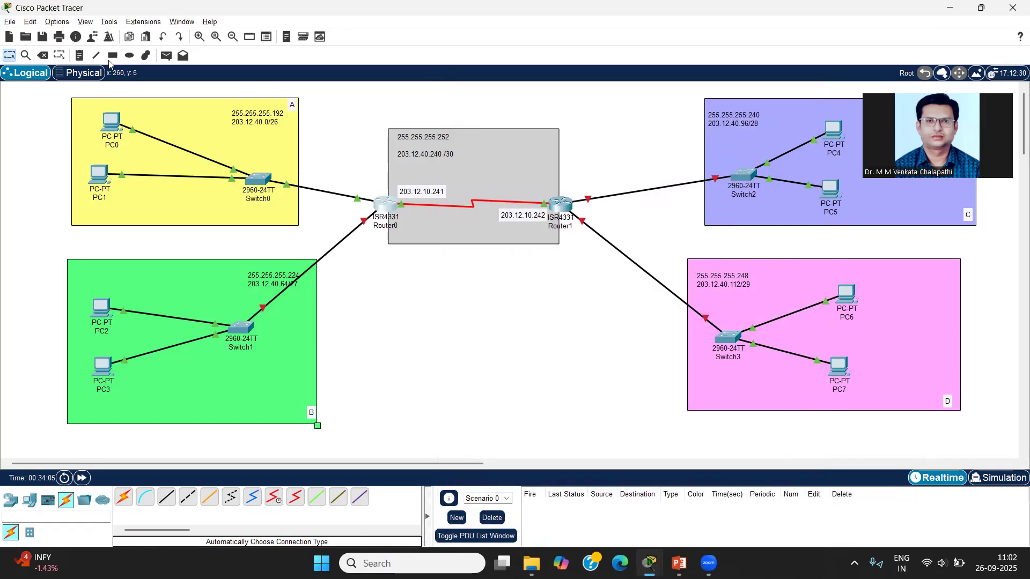
Step: Place the copied address 203.12.40.3 as a text note beside Router0 on the Switch0 link, and shift it slightly towards Switch0
click(80, 55)
click(344, 185)
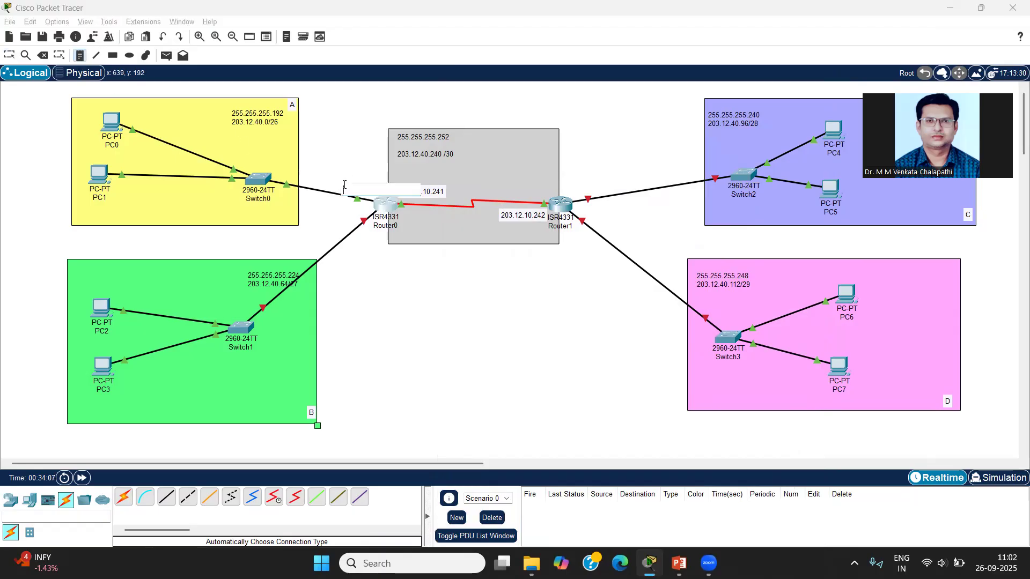
key(ctrl+v)
click(388, 265)
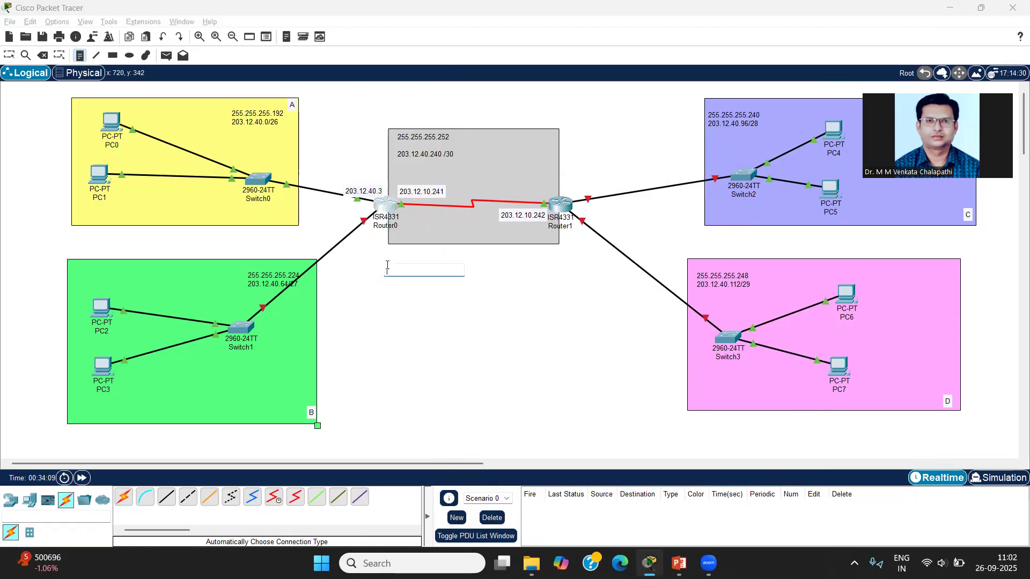
key(Escape)
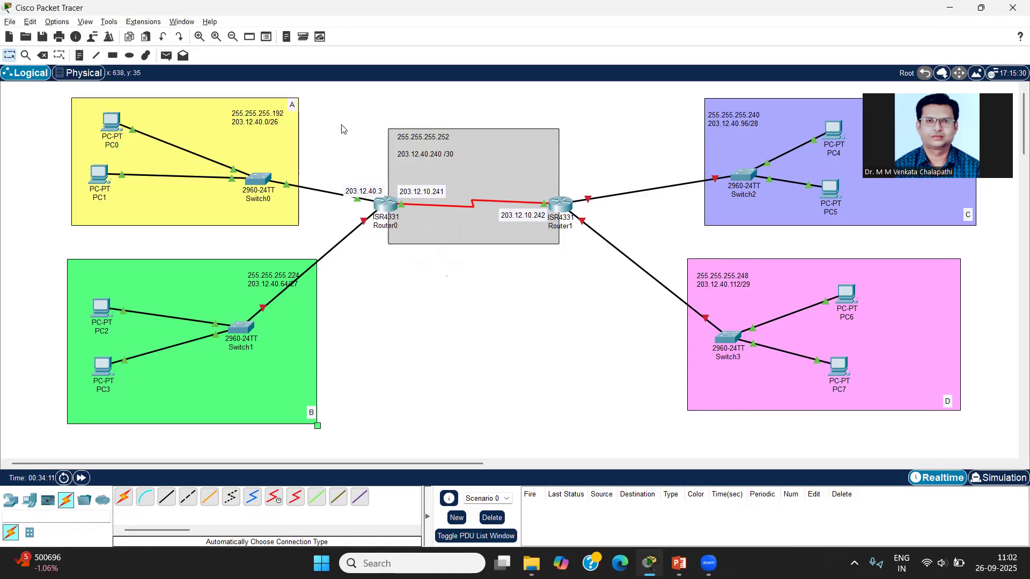
drag(361, 197, 345, 196)
click(420, 282)
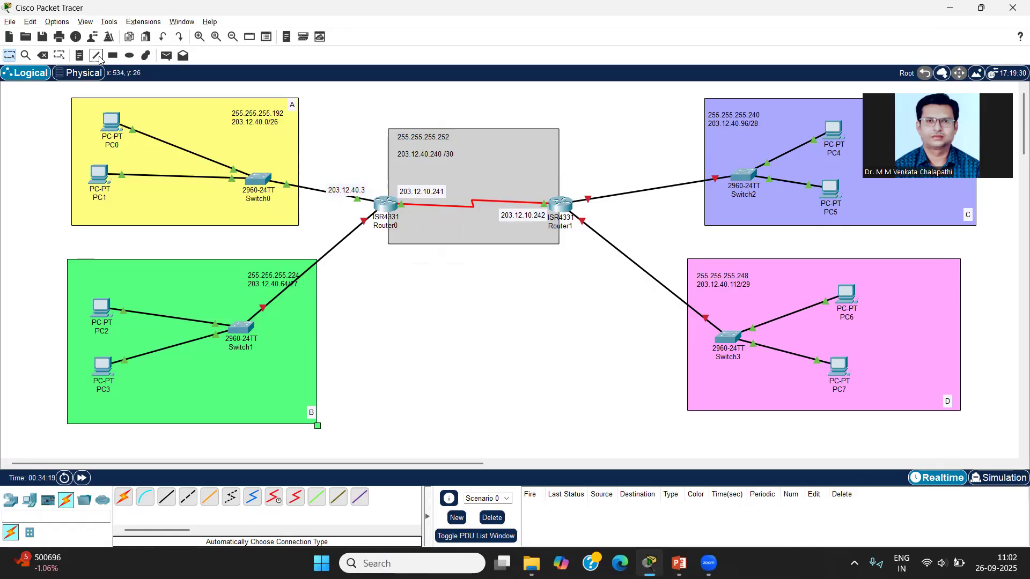
Step: Place a text note reading 203.12.40.67 beside Router0 on the Switch1 link
click(80, 56)
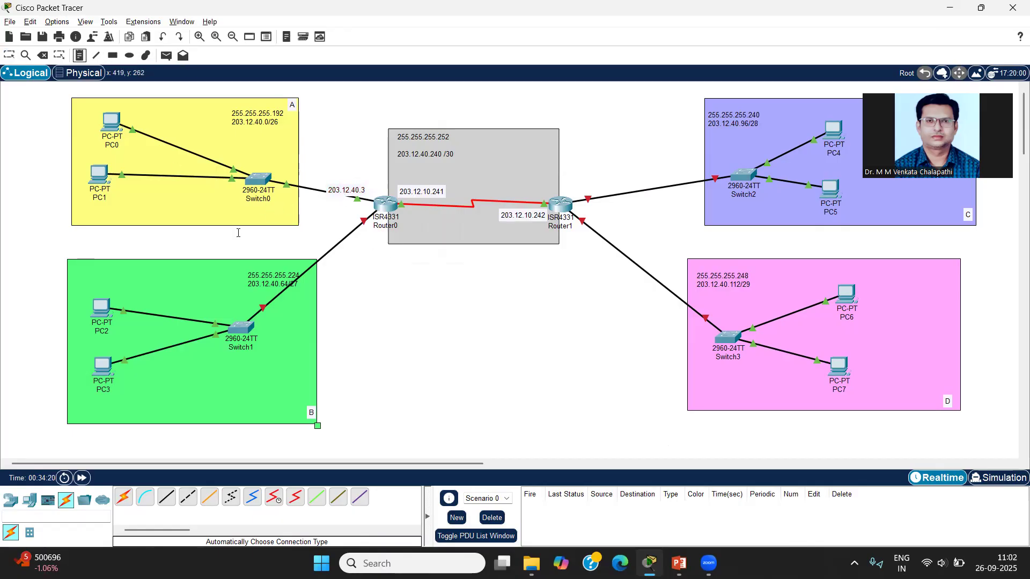
click(326, 249)
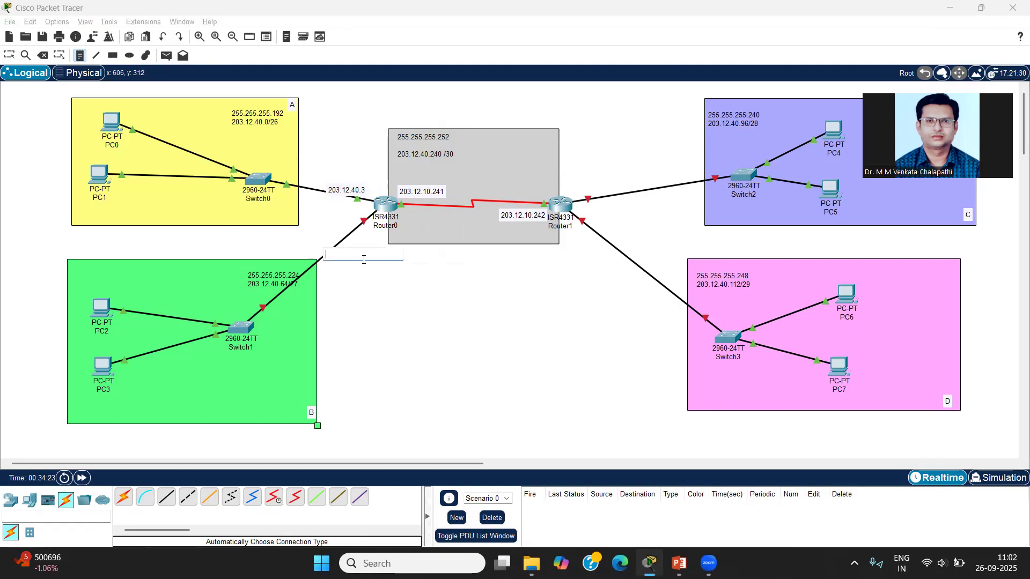
key(ctrl+v)
key(BackSpace)
text(67)
click(433, 333)
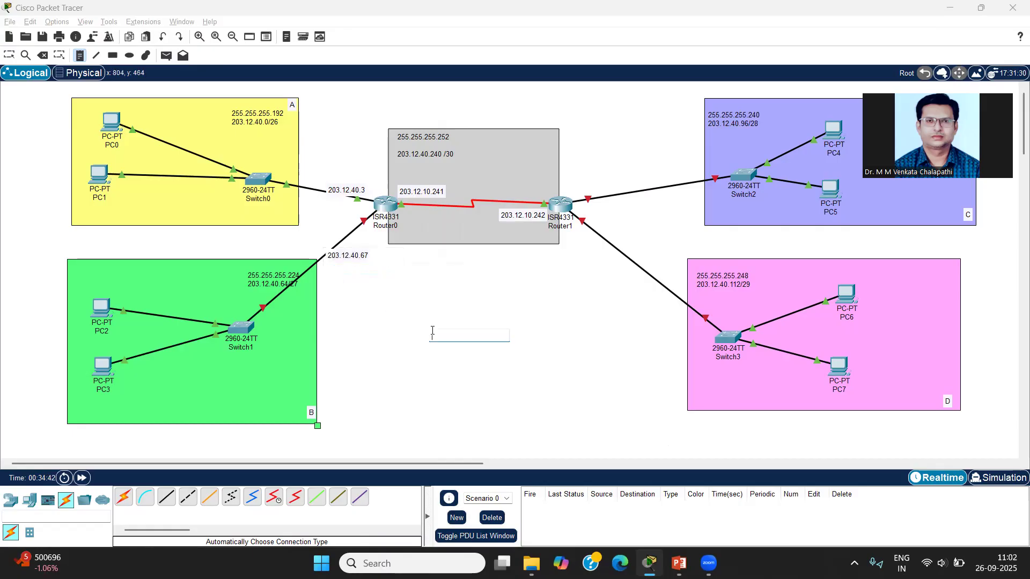
Step: Add a text note reading 203.12.40.115 beside Router1 on the Switch3 link
click(595, 235)
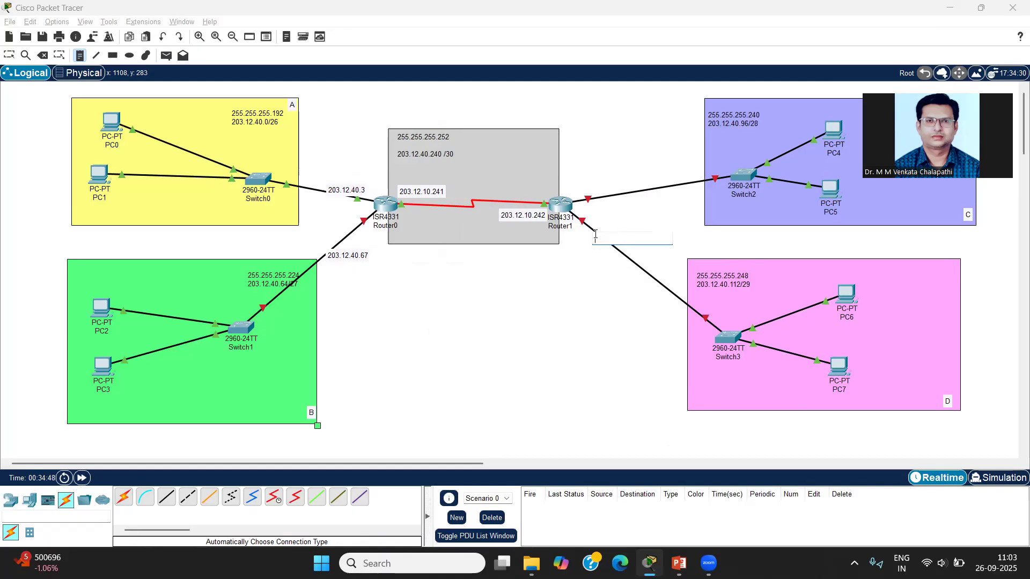
text(203.12.40.3)
key(BackSpace)
text(15)
key(BackSpace)
text(15)
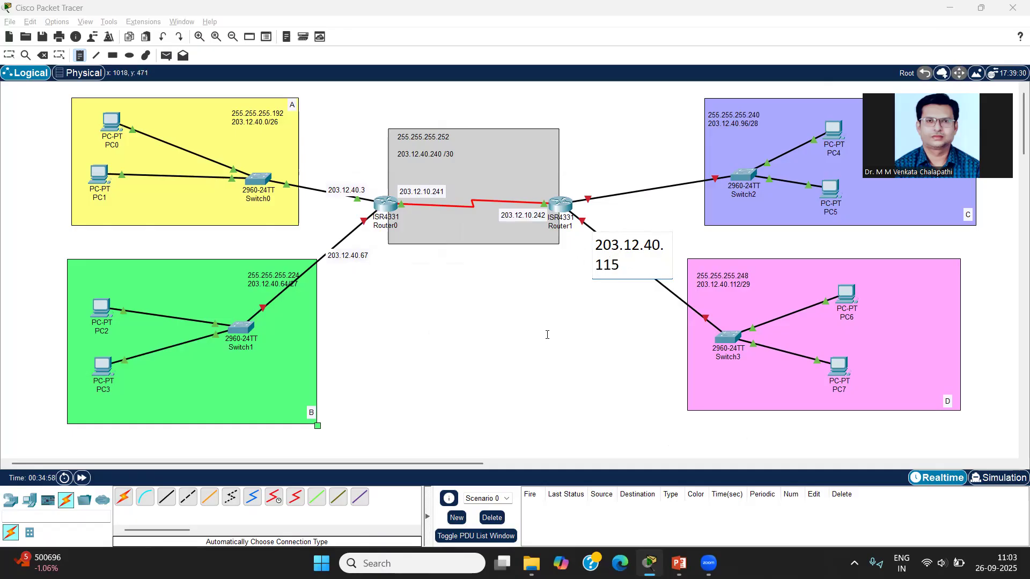
click(547, 335)
Step: Add a text note reading 203.12.40.99 beside Router1 on the Switch2 link and leave the note tool
click(608, 193)
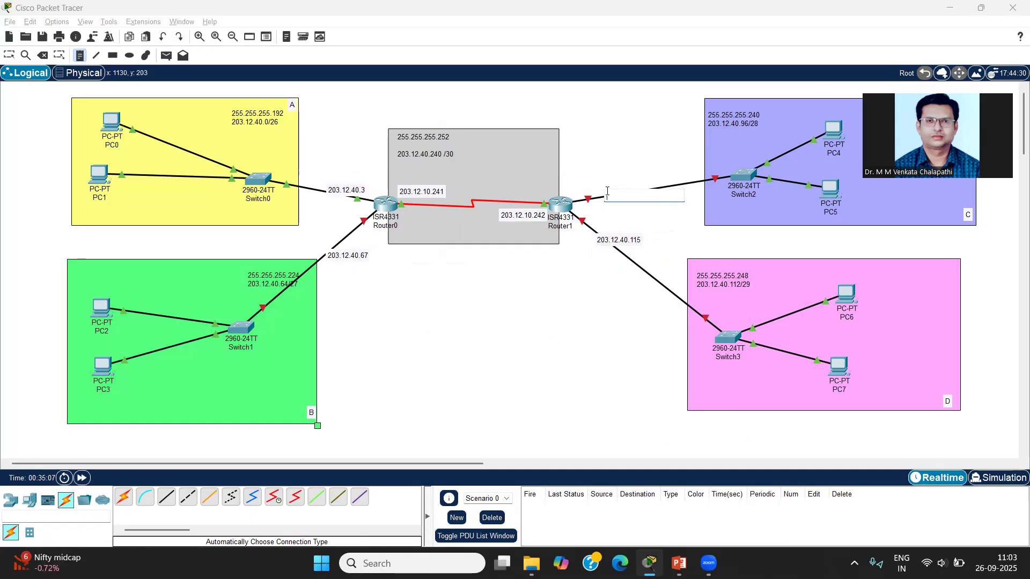
text(203.12.40.3)
key(BackSpace)
text(99)
click(573, 357)
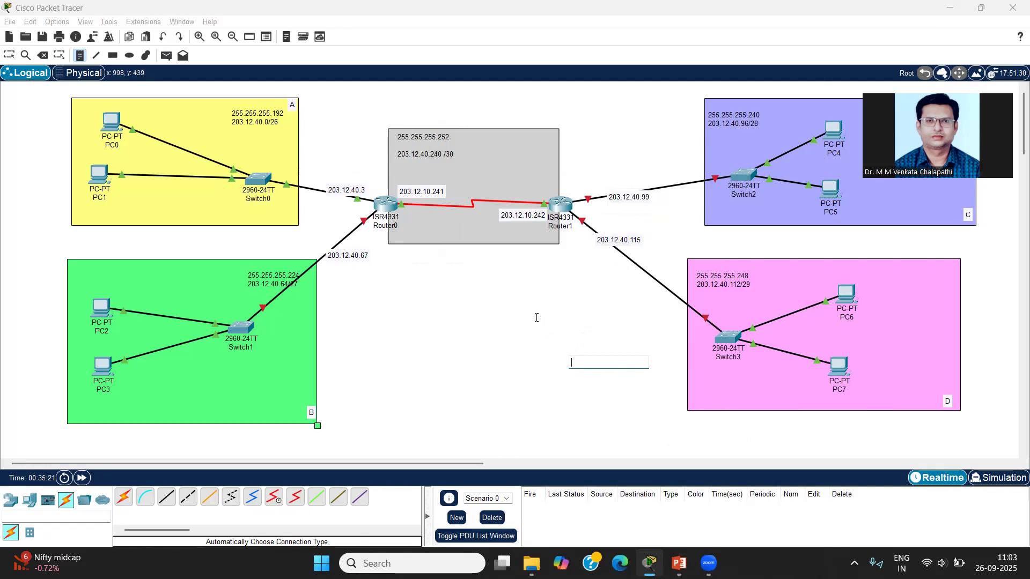
key(Escape)
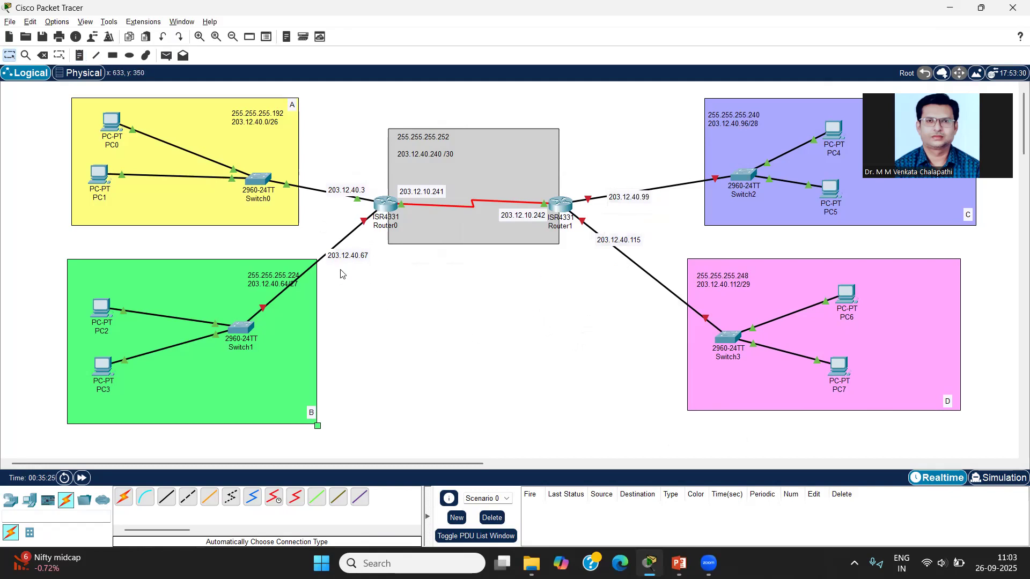
Step: Copy the address text from the note on the link between Router0 and Switch1
double_click(367, 256)
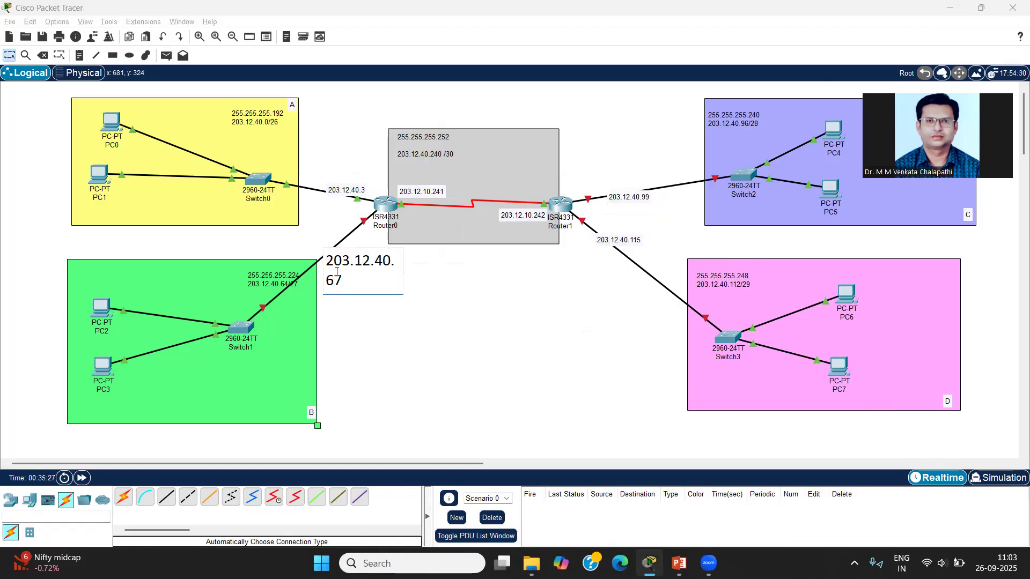
drag(337, 272, 324, 251)
click(375, 392)
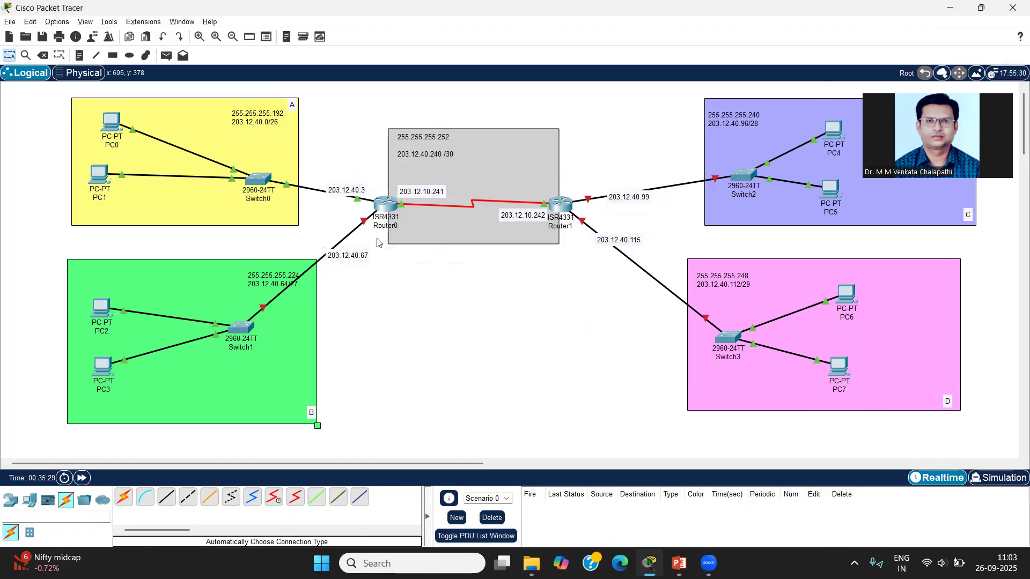
Step: Open Router0's GigabitEthernet0/0/1 interface settings and turn the port on
mouse_move(363, 226)
click(387, 204)
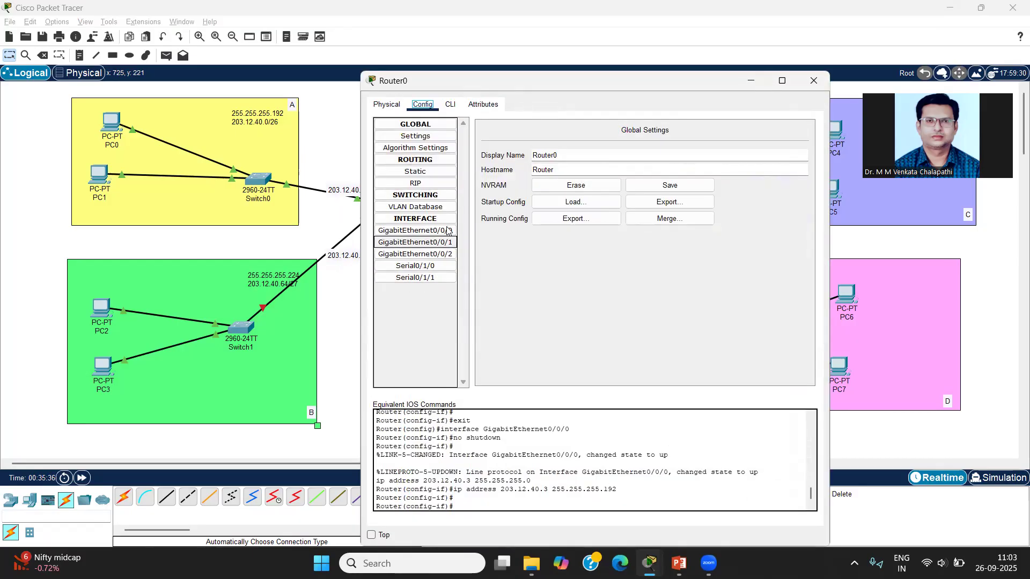
click(445, 246)
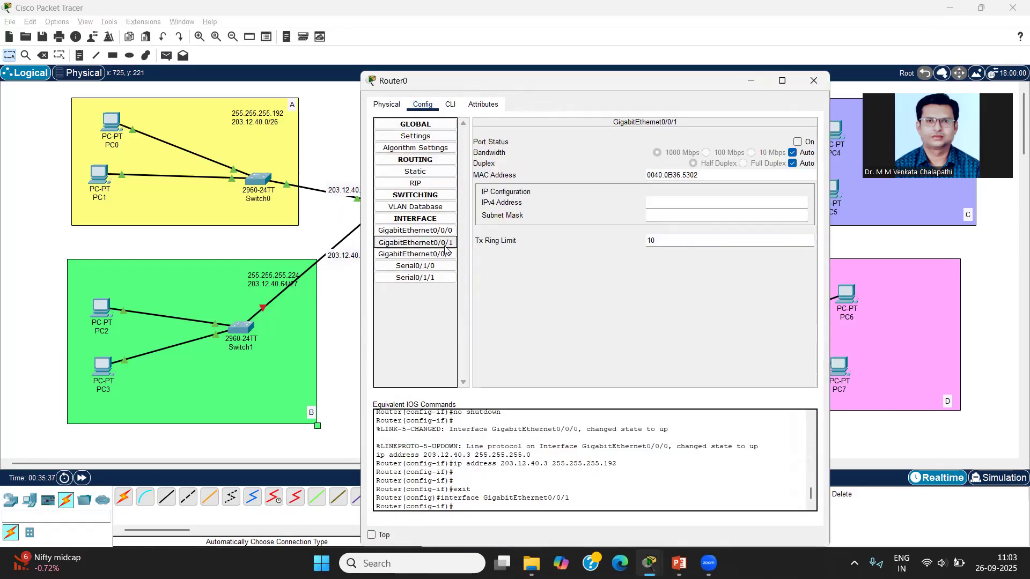
click(798, 142)
Step: Set GigabitEthernet0/0/1 on Router0 to IPv4 address 203.12.40.67 with subnet mask 255.255.255.224 and close the router window
click(720, 201)
text(203.12.40.67)
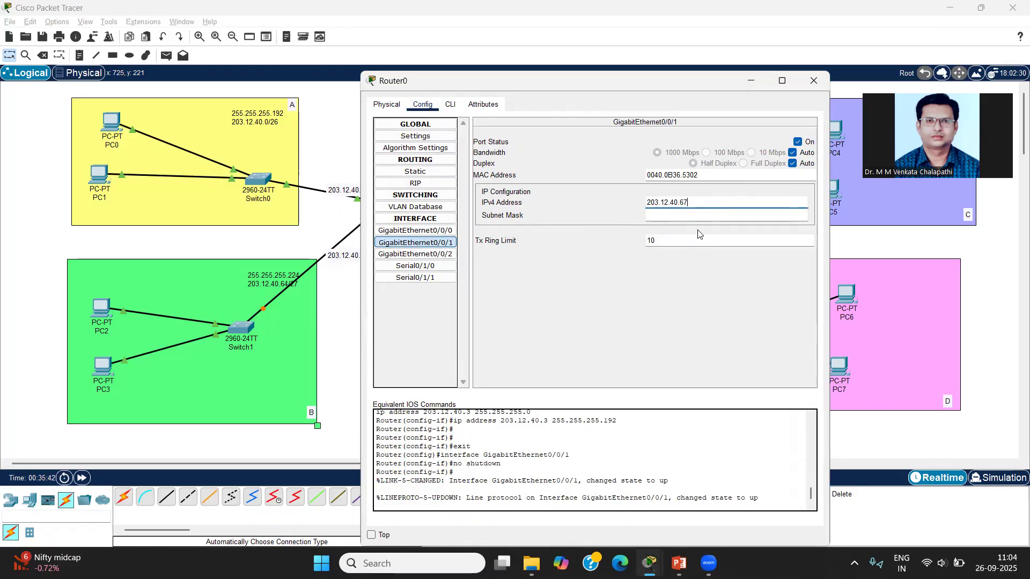
click(694, 214)
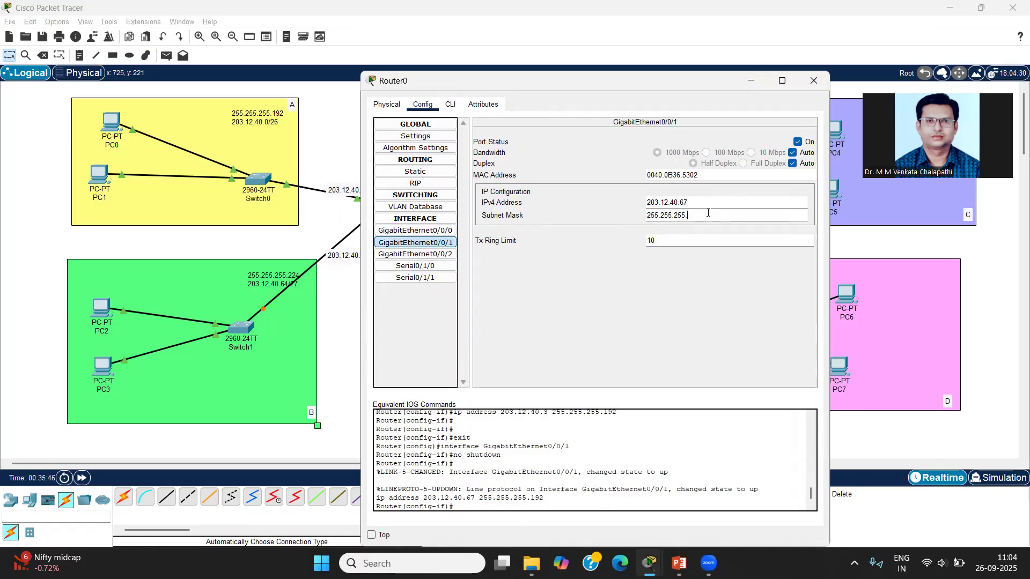
click(663, 328)
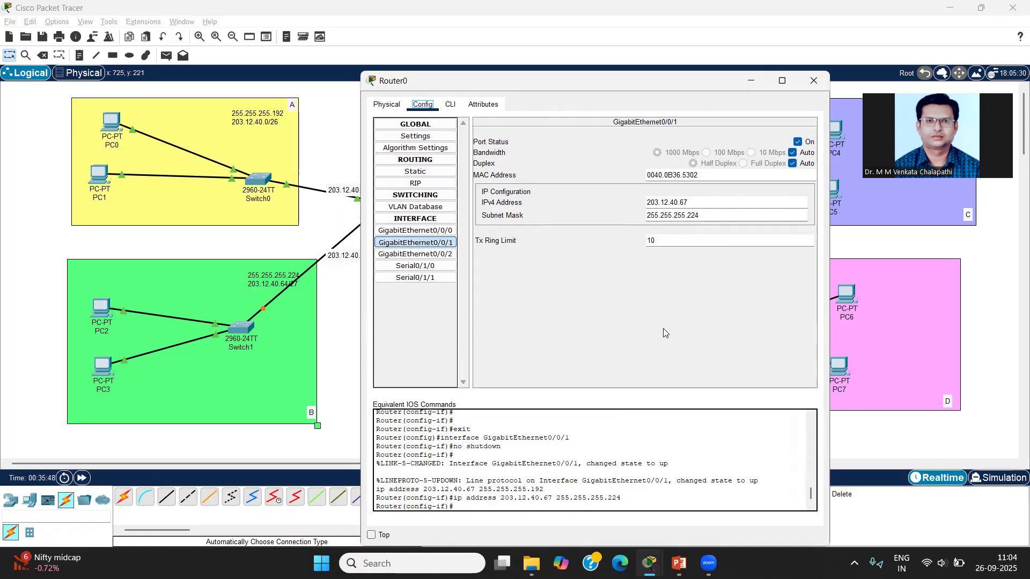
click(814, 81)
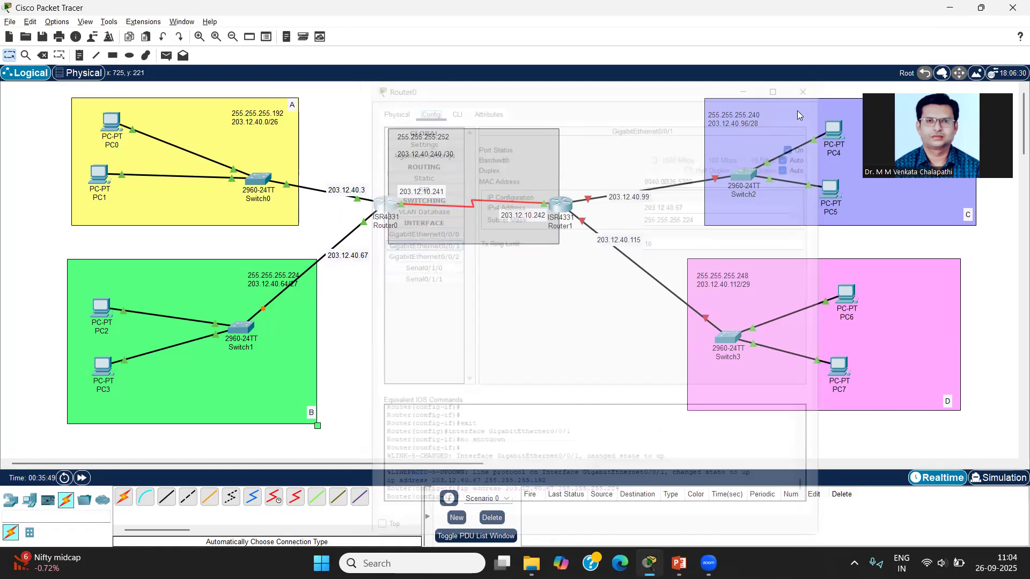
Step: Copy the address text from the note on the link between Router1 and Switch2
click(645, 199)
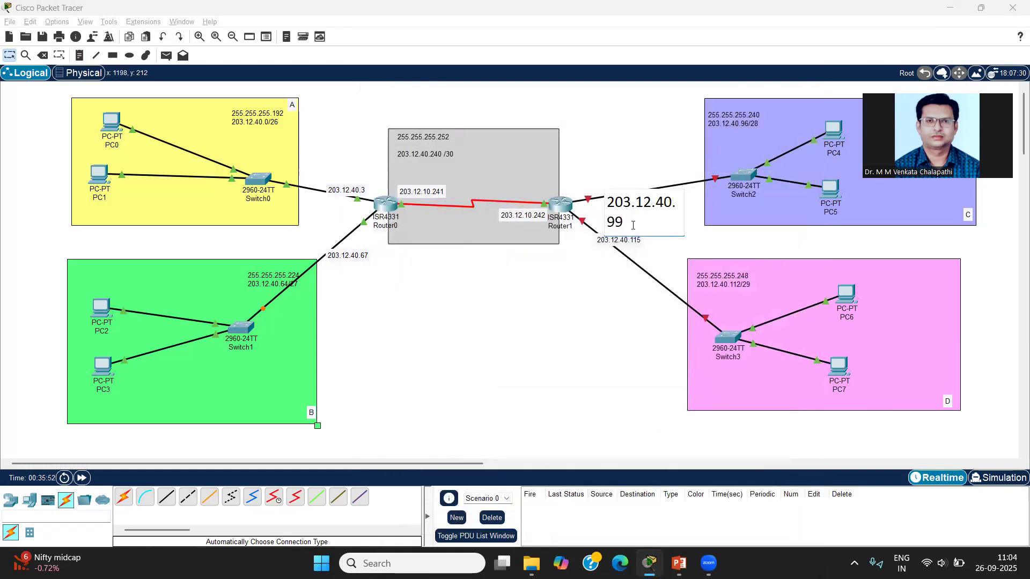
drag(633, 226, 611, 206)
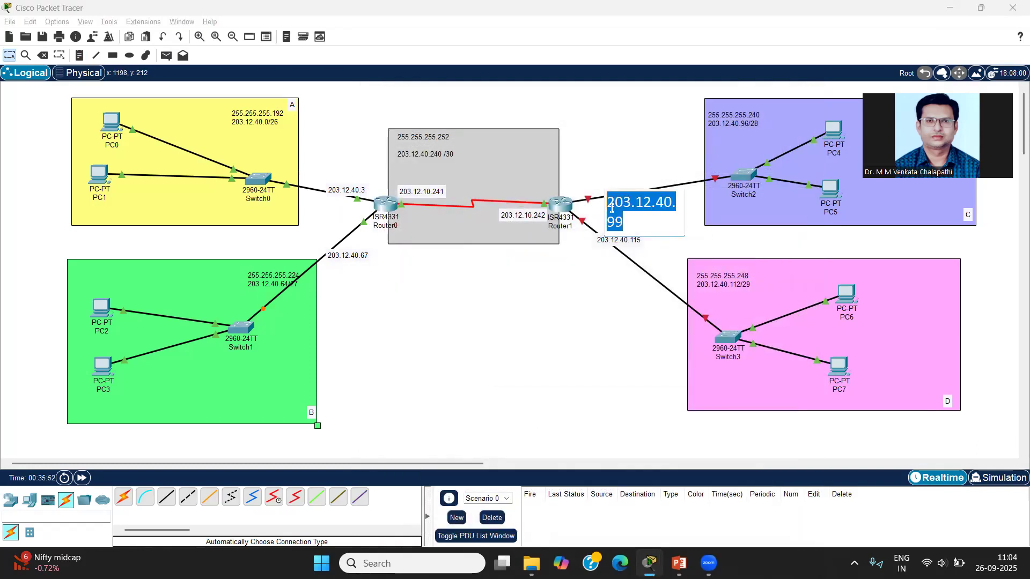
click(607, 338)
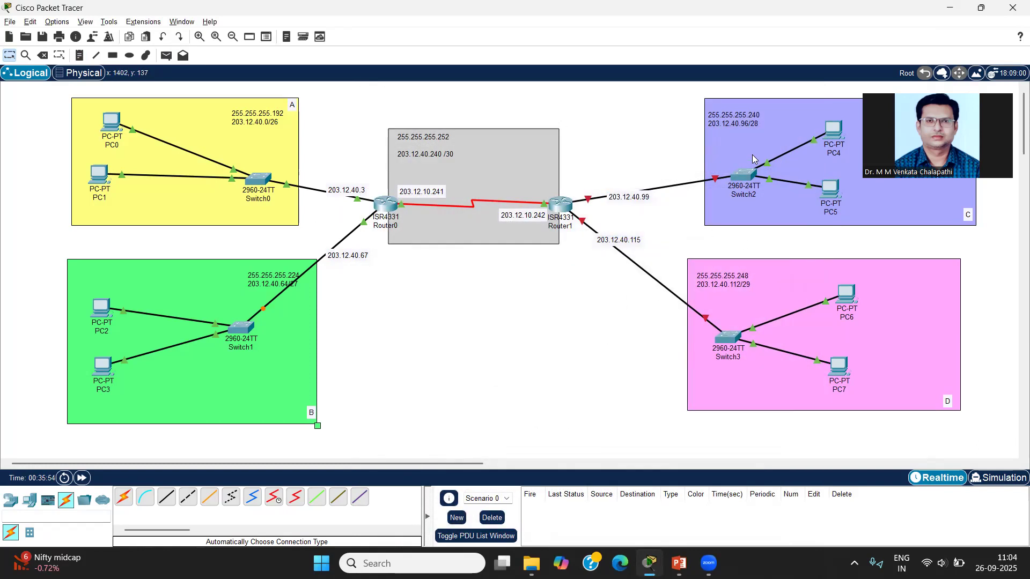
Step: Open Router1's GigabitEthernet0/0/0 interface settings and turn the port on
click(562, 203)
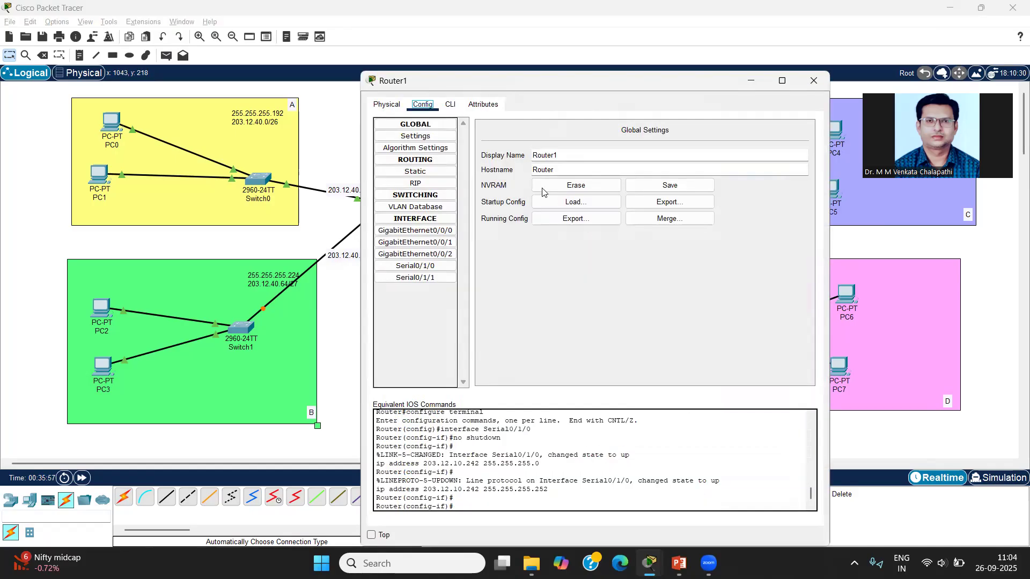
click(812, 81)
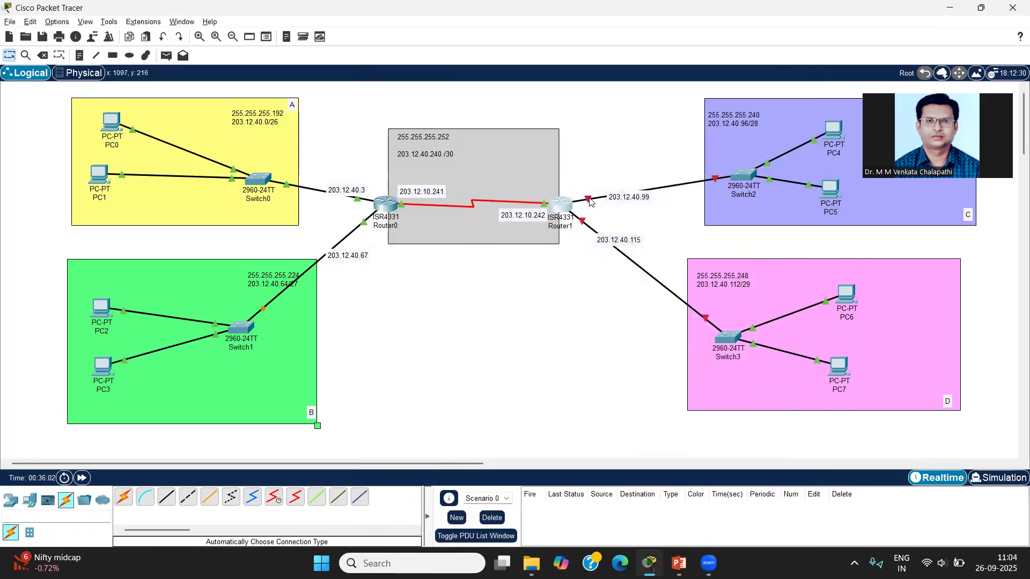
click(567, 205)
click(429, 221)
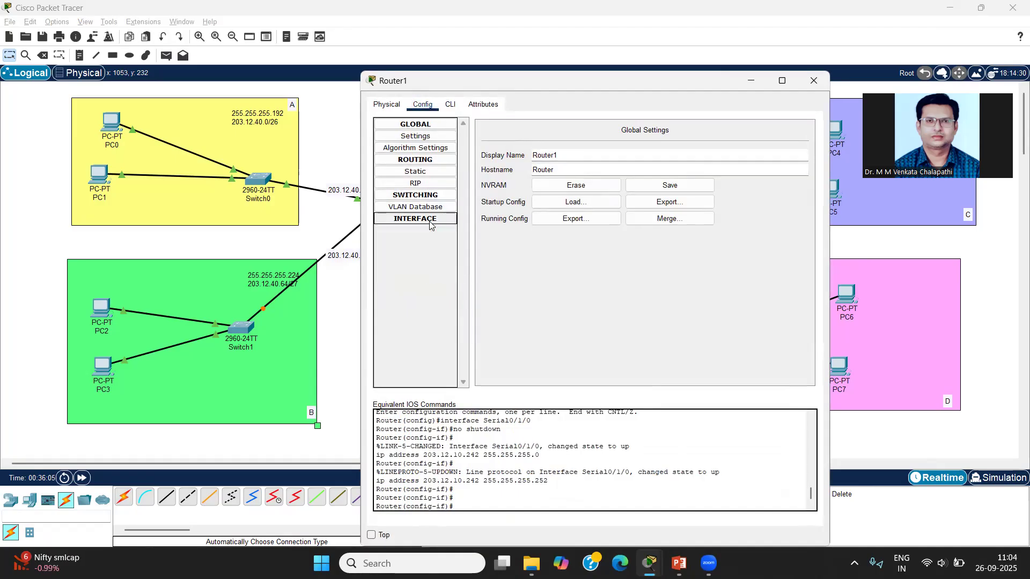
click(429, 220)
click(416, 231)
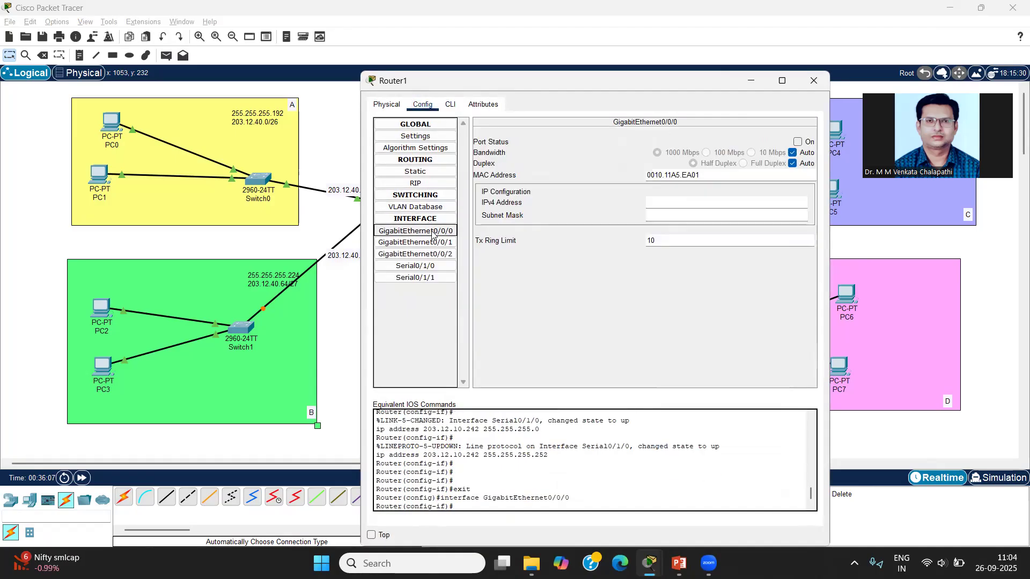
click(798, 141)
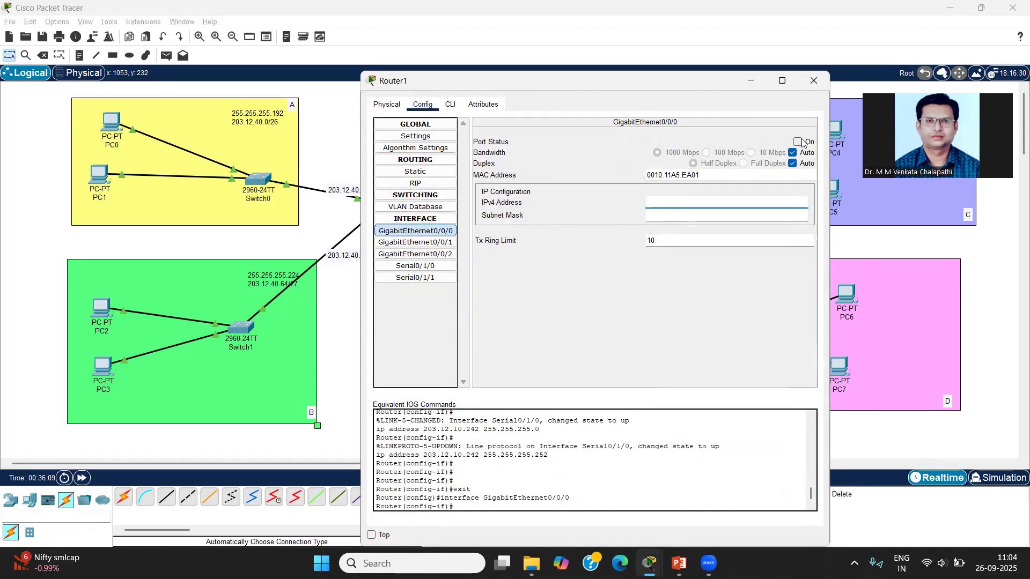
Step: Set GigabitEthernet0/0/0 on Router1 to IPv4 address 203.12.40.99 with subnet mask 255.255.255.240 and close the router window
click(695, 202)
text(203.12.40.99)
click(699, 214)
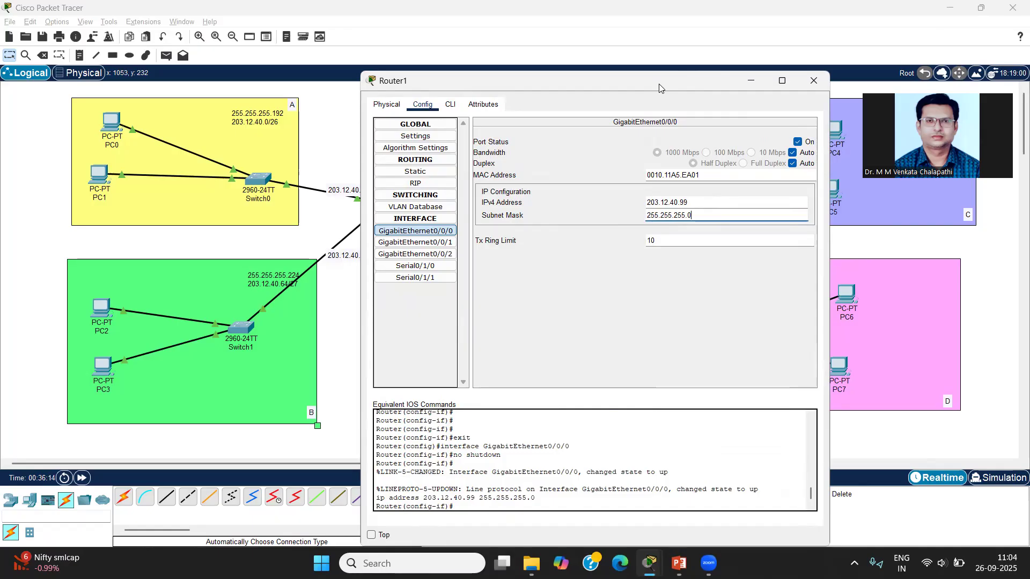
drag(660, 88, 539, 74)
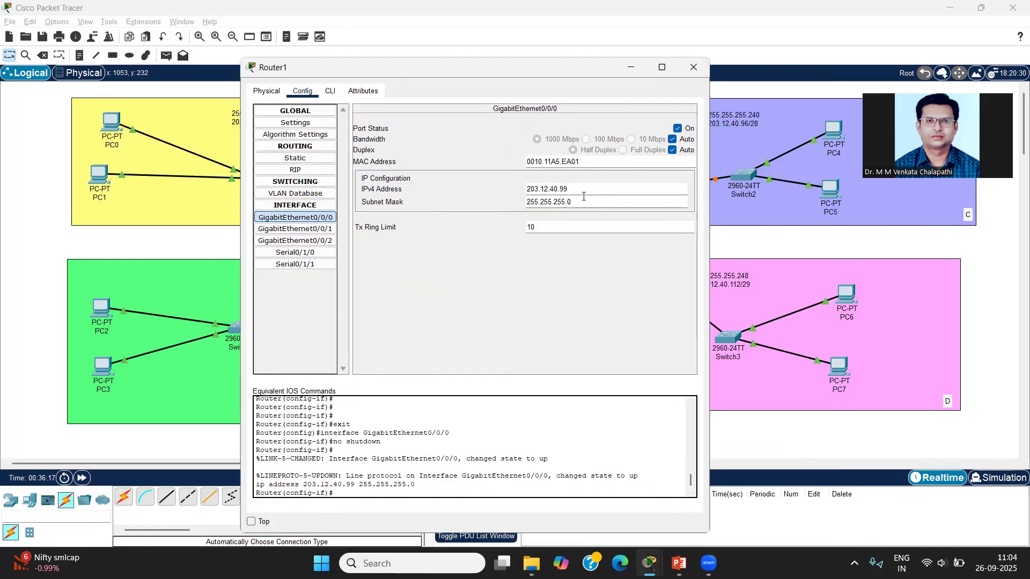
text(240)
click(545, 261)
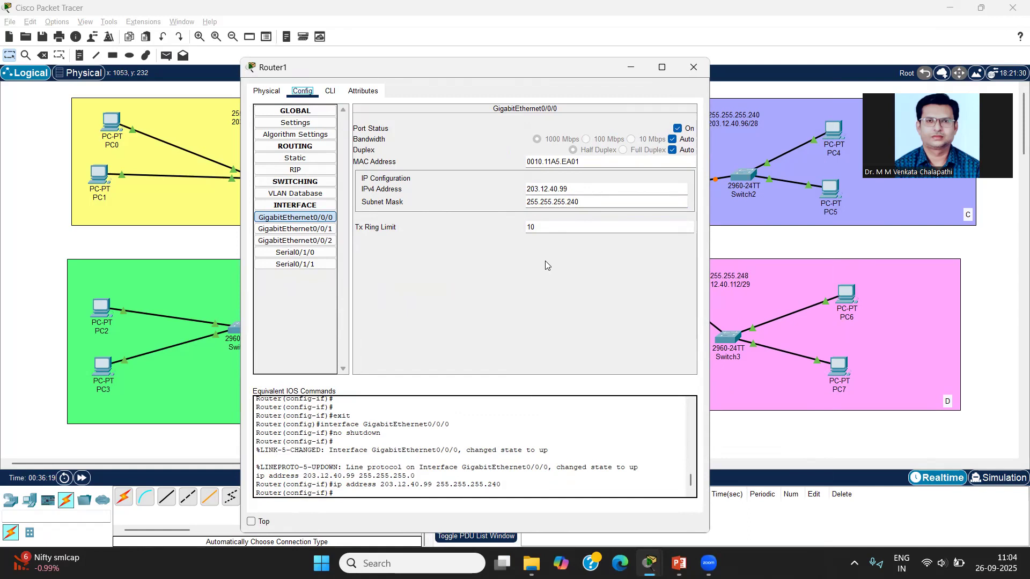
click(692, 68)
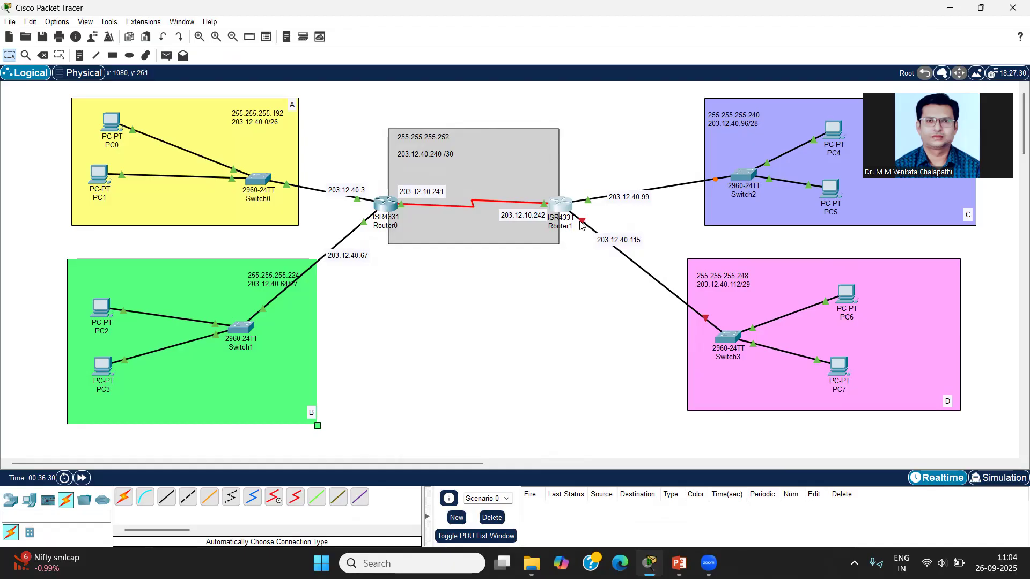
mouse_move(582, 225)
click(569, 206)
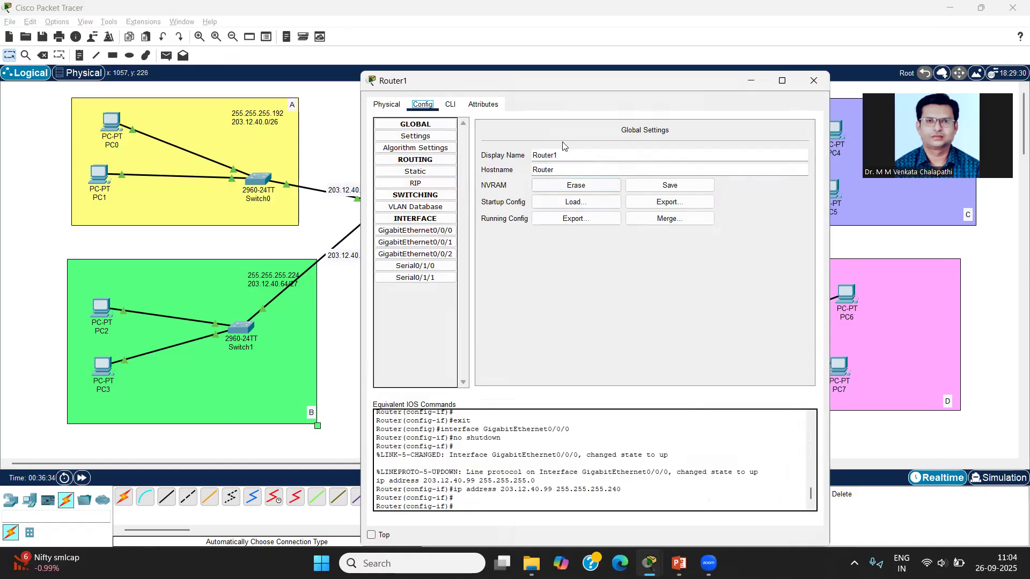
click(442, 242)
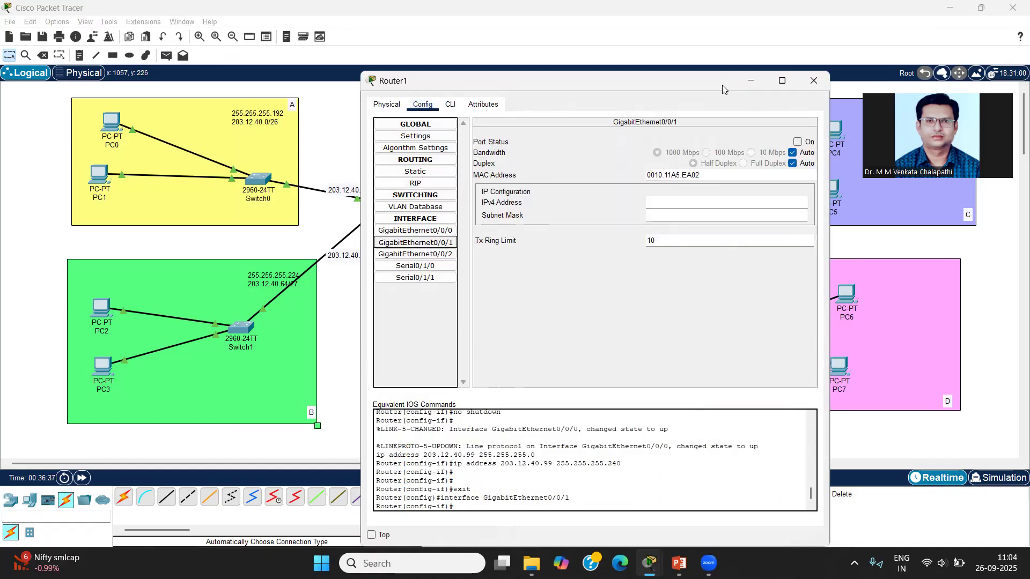
drag(722, 85, 362, 67)
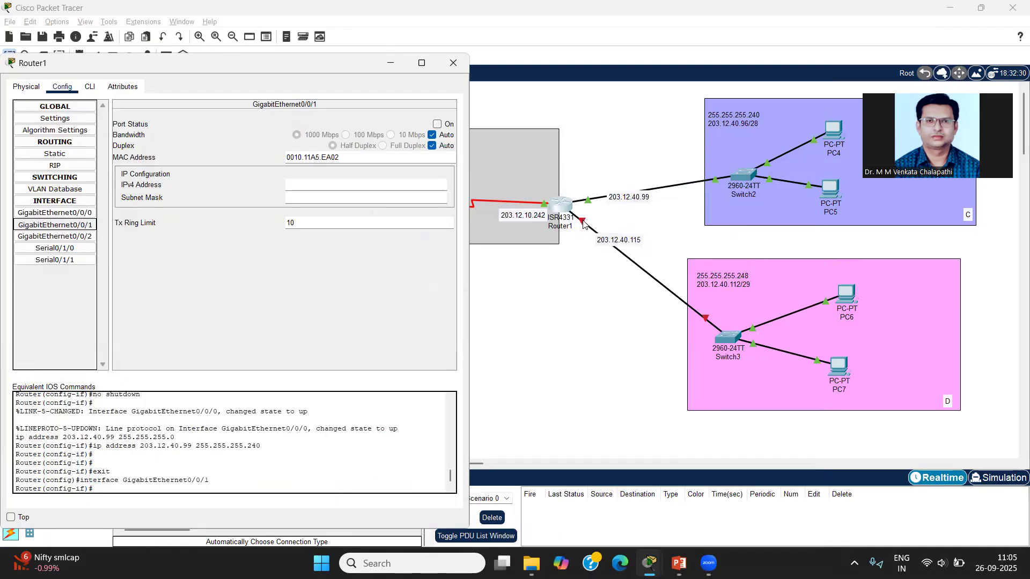
click(451, 63)
Step: Turn on Router1's GigabitEthernet0/0/1 port and set its IPv4 address to 203.12.40.115
mouse_move(582, 221)
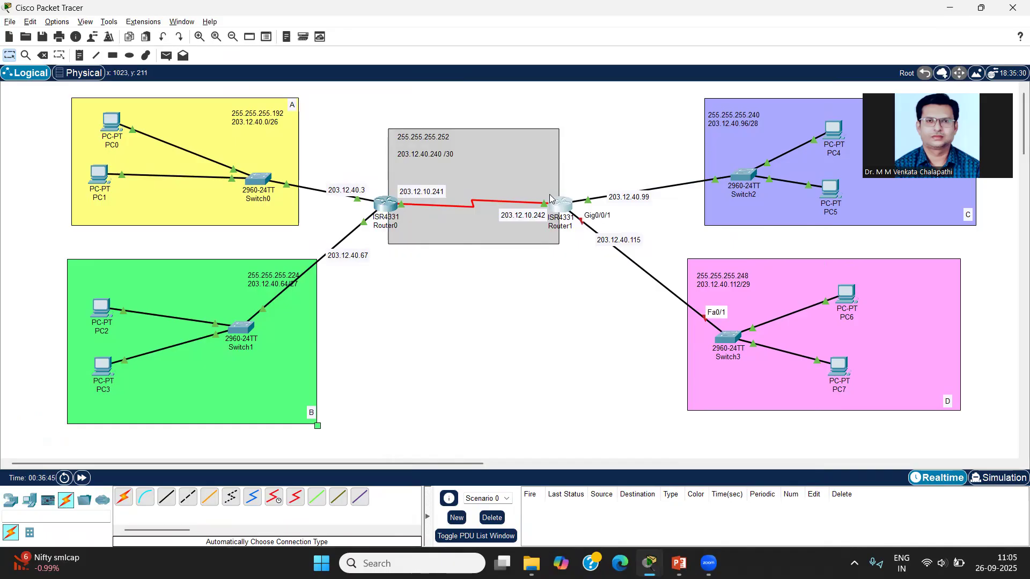
click(562, 206)
click(415, 242)
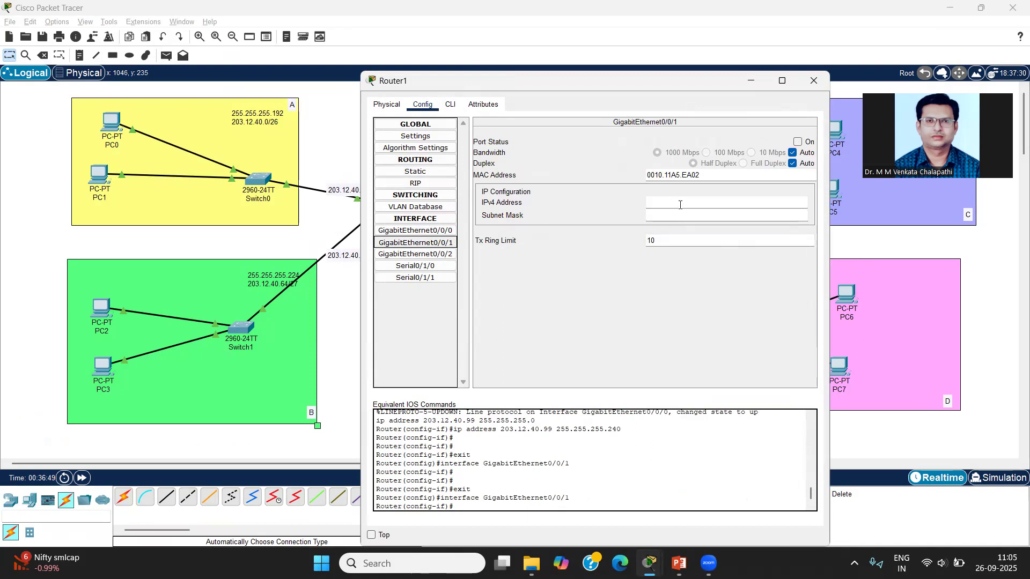
click(797, 142)
click(736, 201)
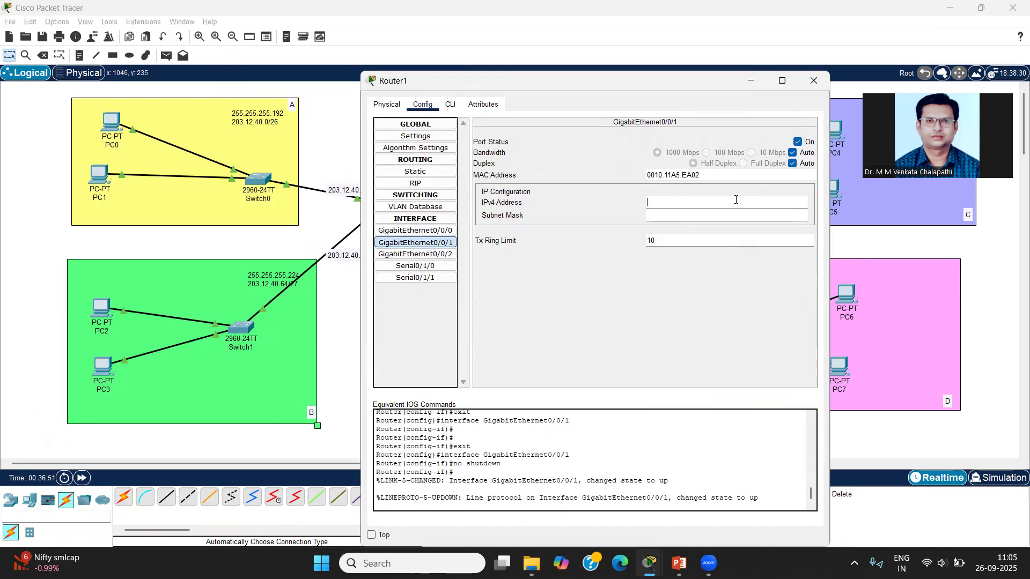
text(203.12.40.99)
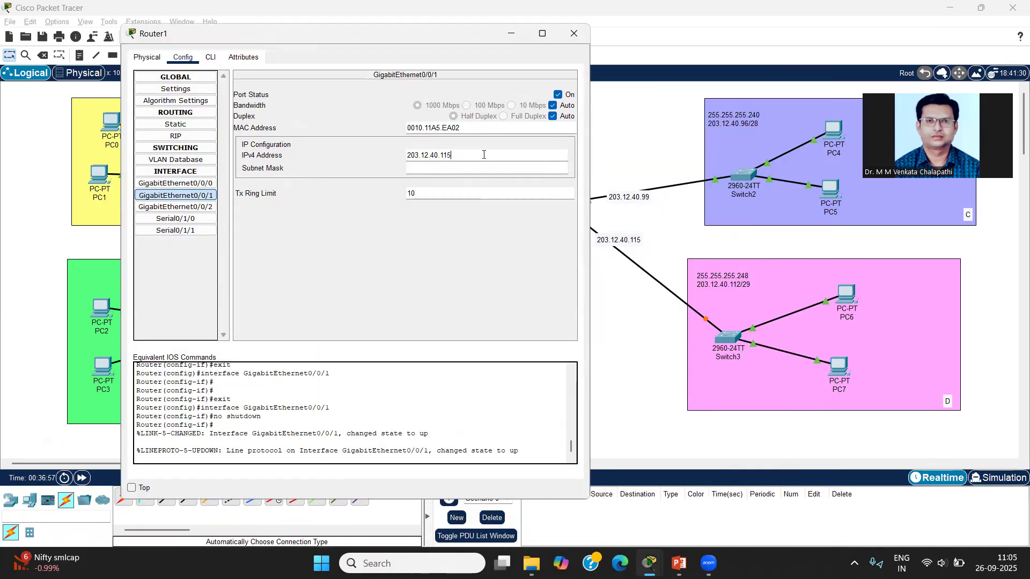
Step: Set the subnet mask of Router1's GigabitEthernet0/0/1 to 255.255.255.248 and close the router window
click(484, 169)
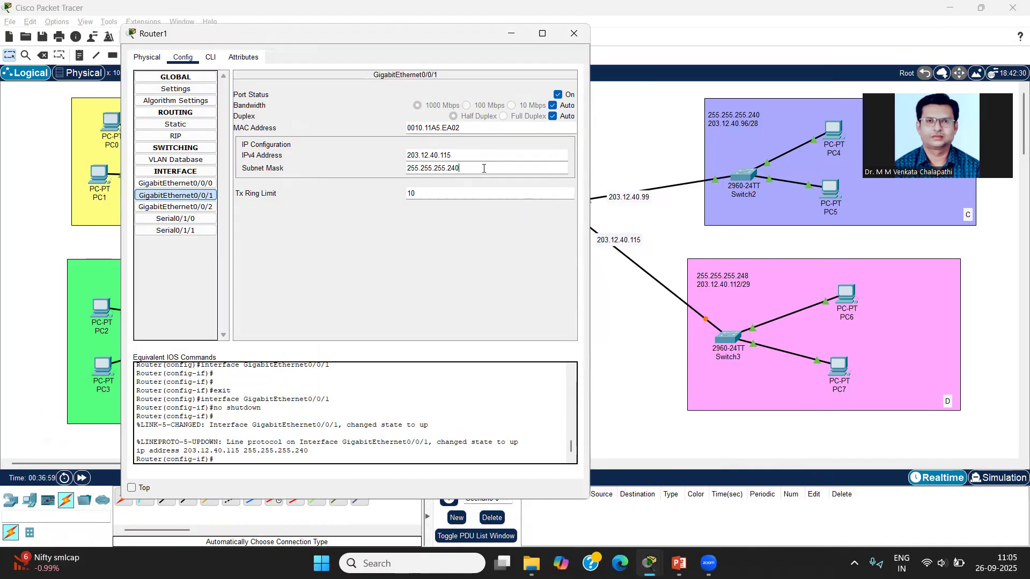
key(BackSpace)
text(8)
click(442, 67)
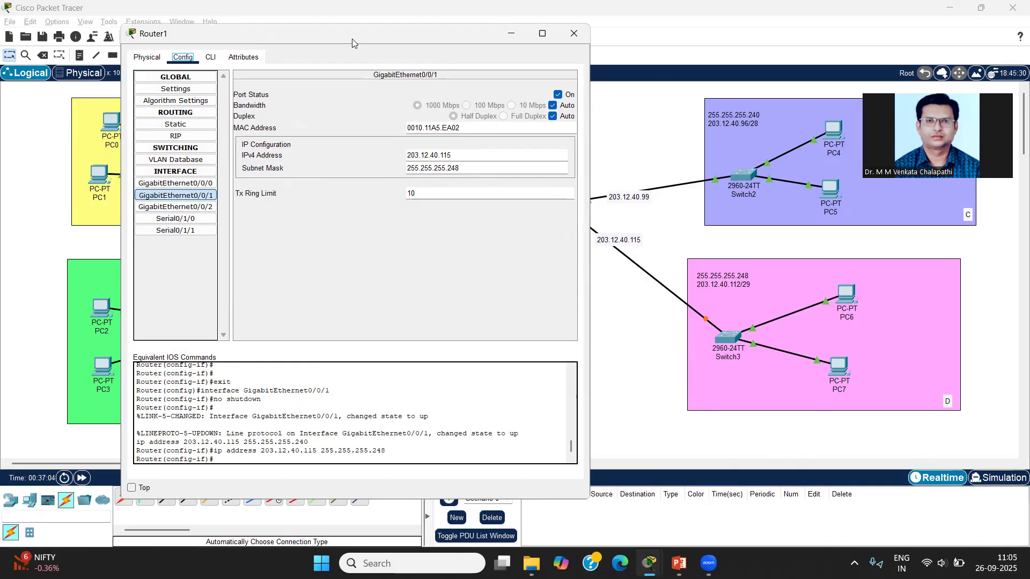
drag(351, 39, 327, 74)
click(550, 68)
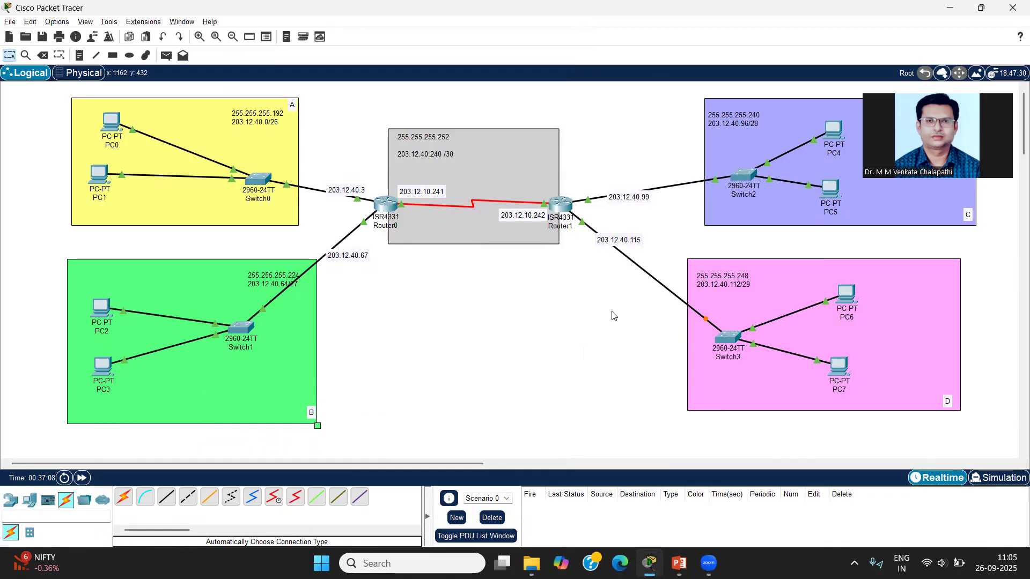
Step: Set PC0's default gateway to 203.12.40.3 in its IP configuration and close the PC window
click(110, 124)
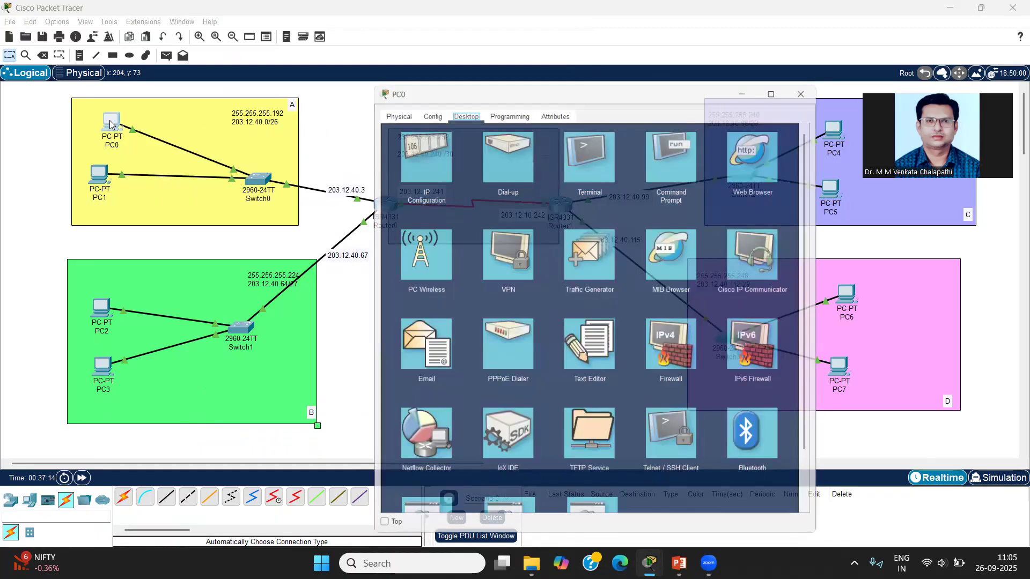
click(417, 165)
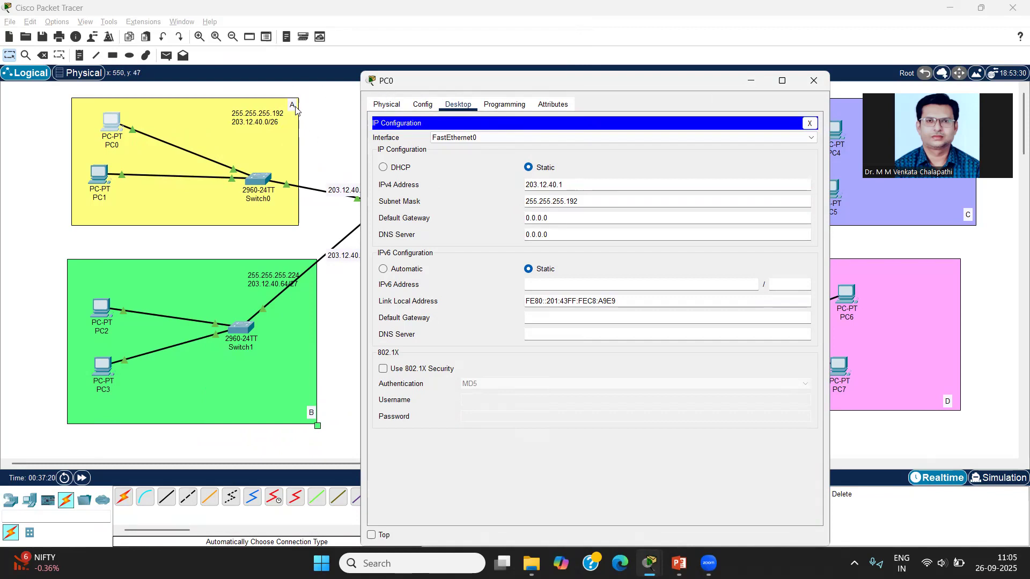
click(571, 188)
click(587, 201)
key(Tab)
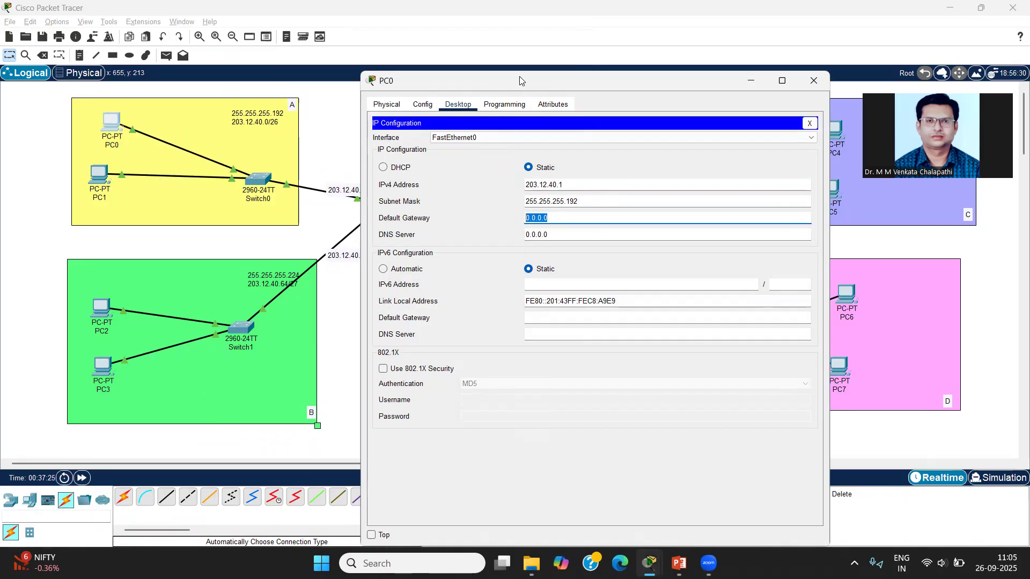
drag(521, 80, 595, 76)
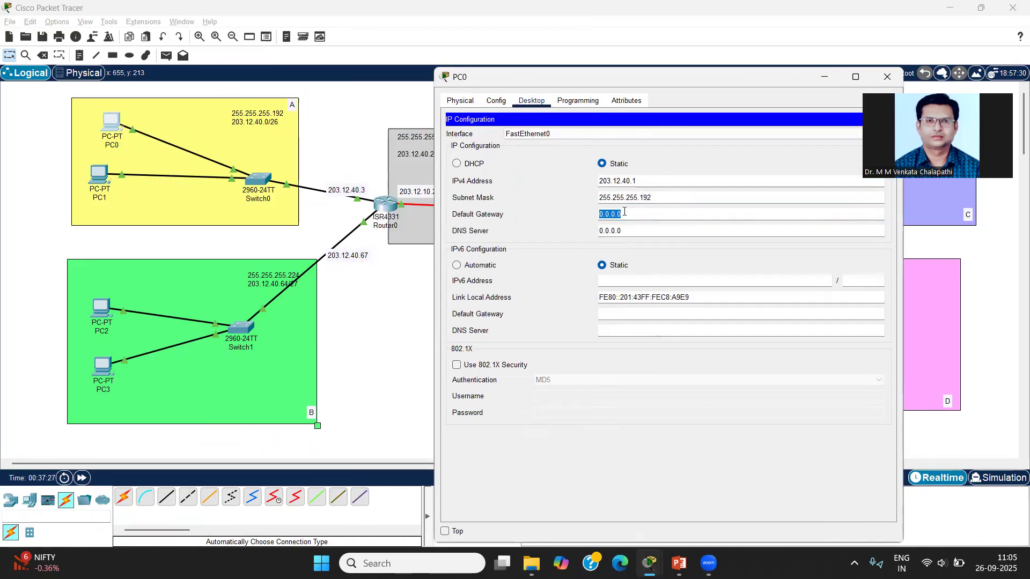
text(20.)
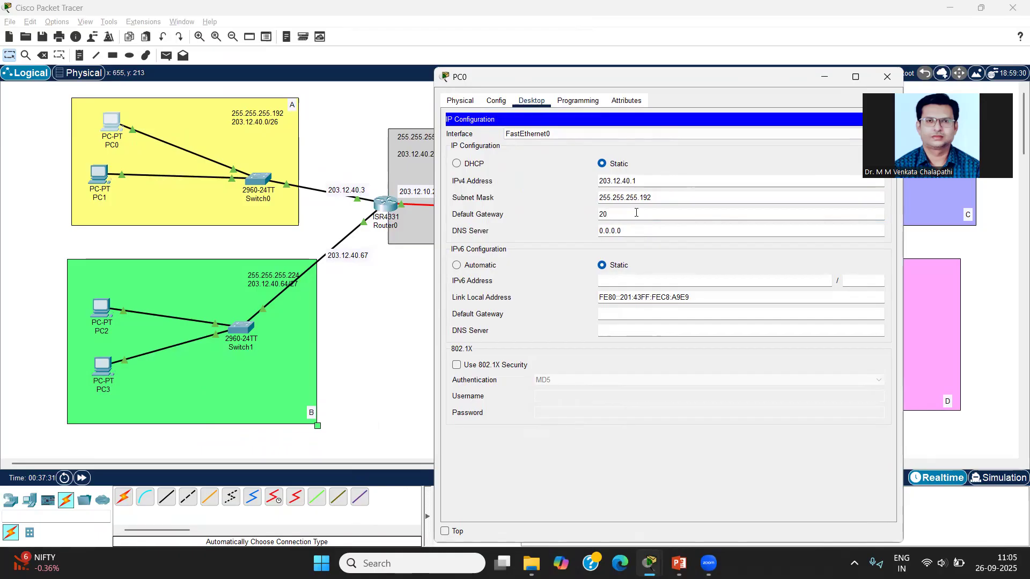
text(3.)
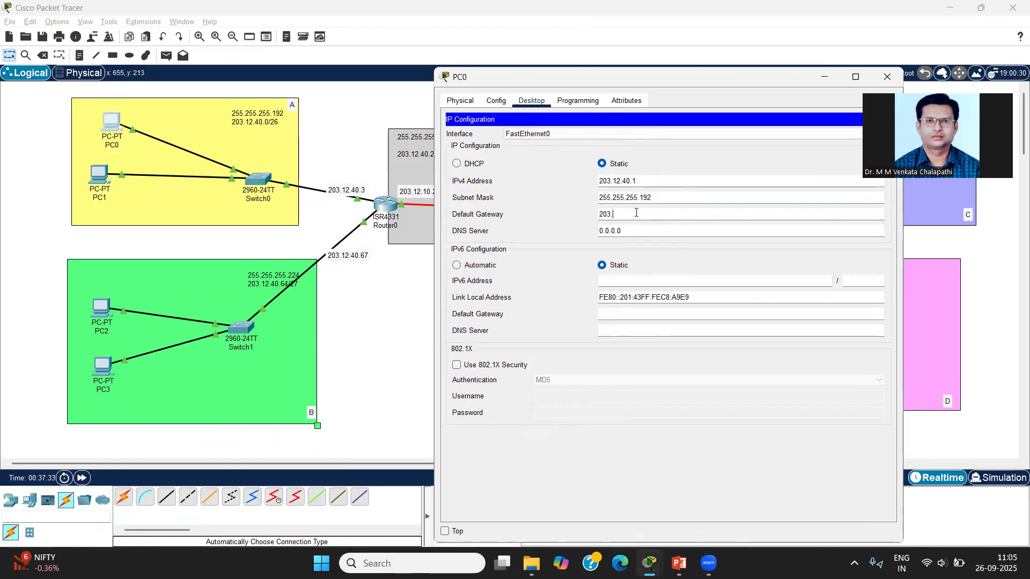
text(12.40.3)
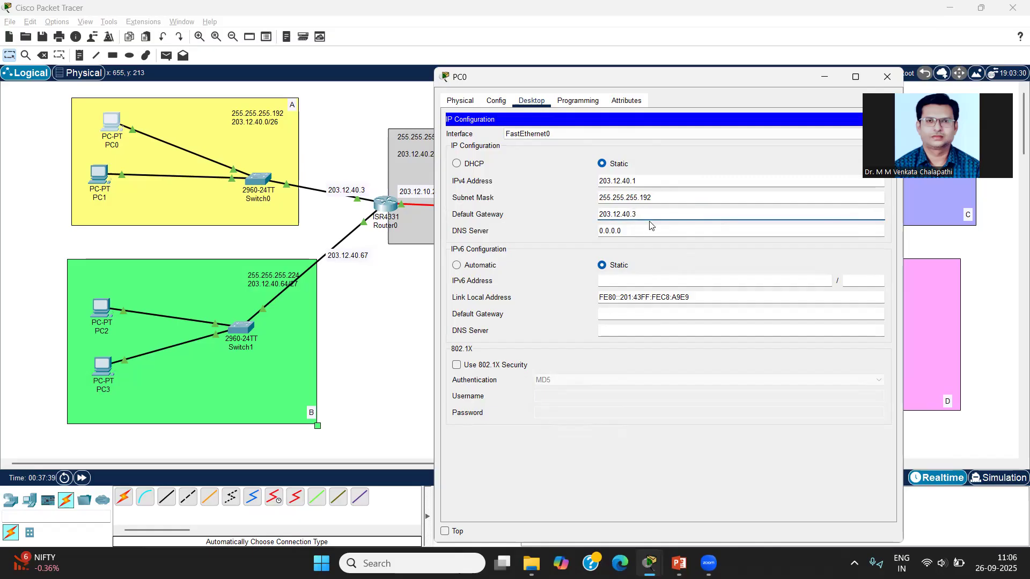
drag(649, 213, 523, 200)
click(548, 248)
drag(625, 77, 517, 75)
click(778, 75)
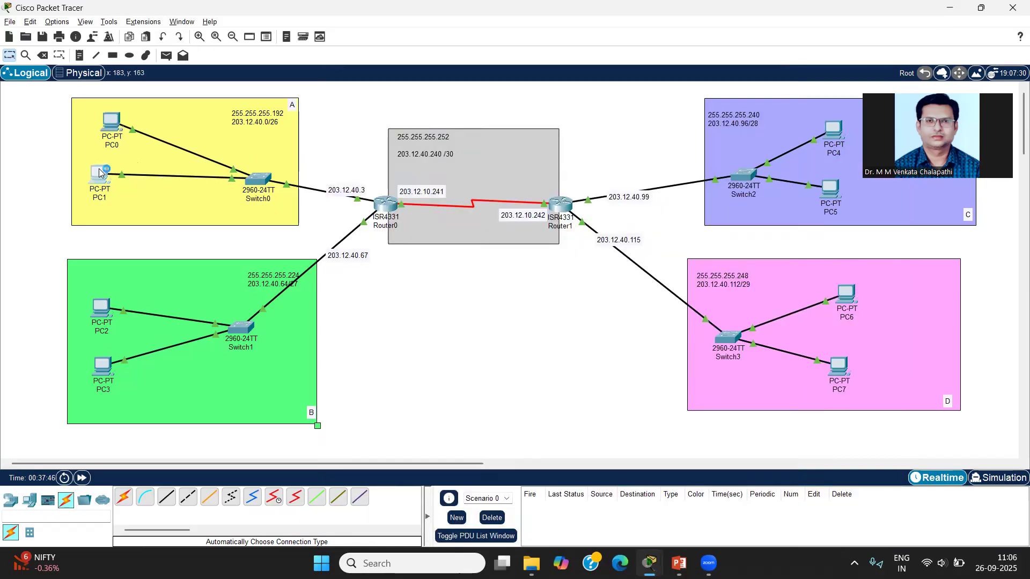
Step: Open PC1's IP configuration and assign it the static IPv4 address 203.12.40.2
click(99, 173)
click(433, 105)
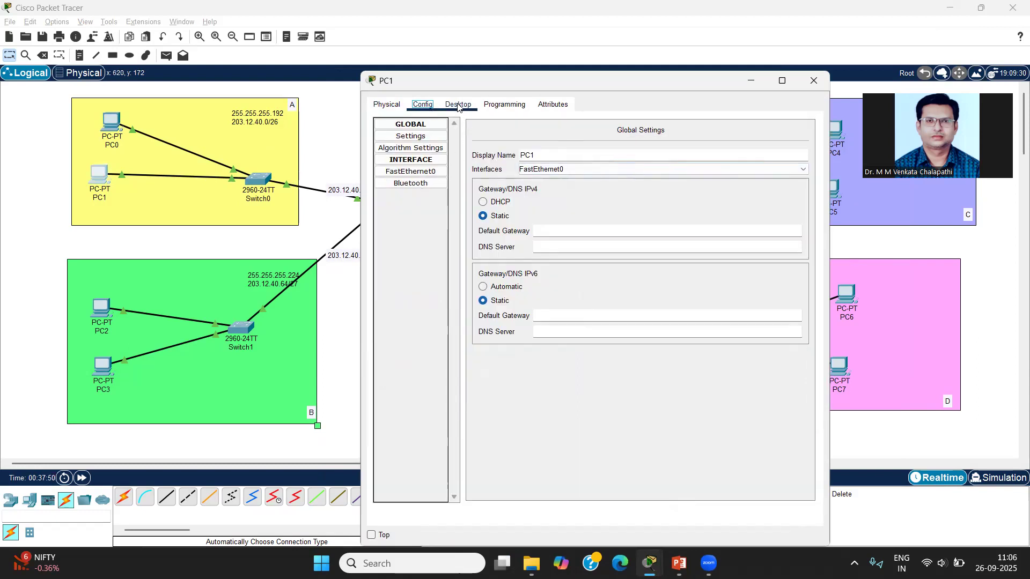
click(458, 105)
click(416, 148)
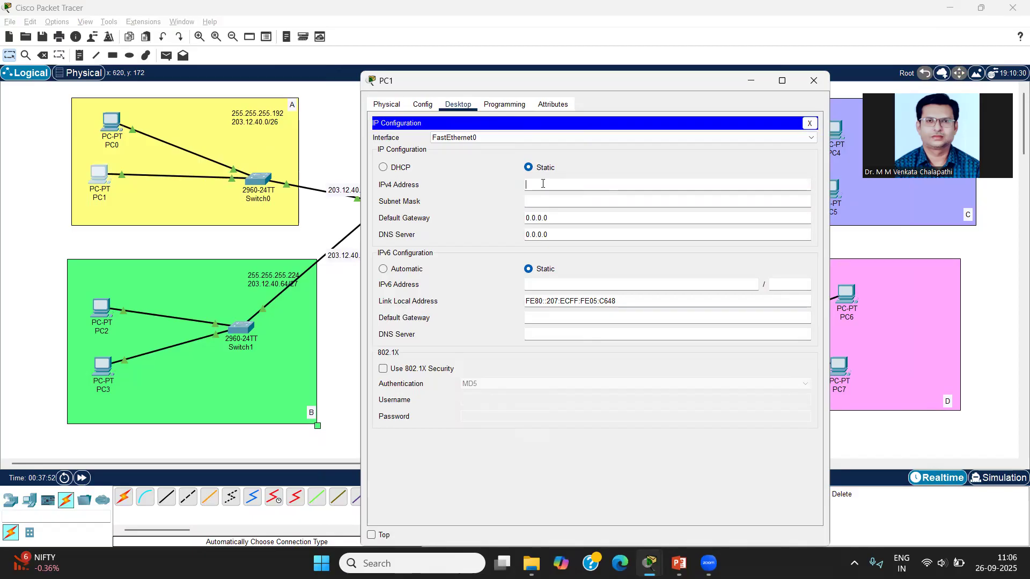
click(543, 184)
text(203.12.40.)
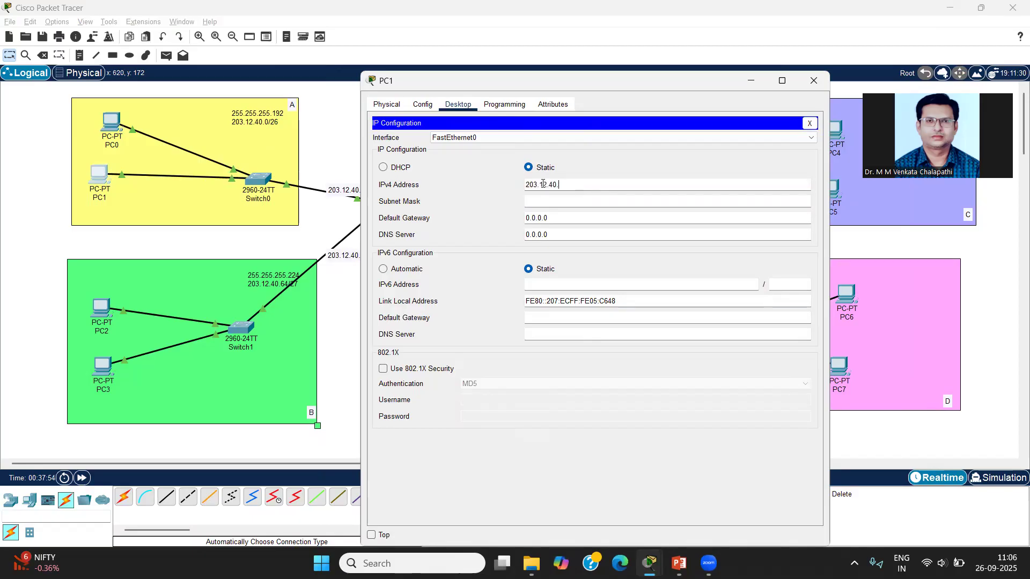
text(32)
Step: Give PC1 the subnet mask 255.255.255.192 and default gateway 203.12.40.3, and close its window
click(571, 199)
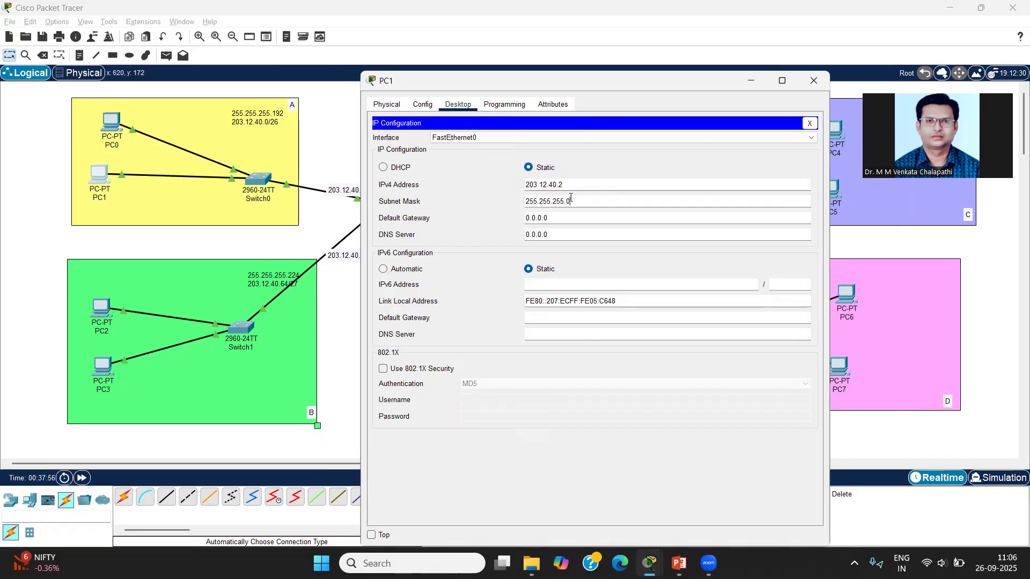
key(BackSpace)
text(192)
key(Tab)
text(203.12.40.3)
click(812, 80)
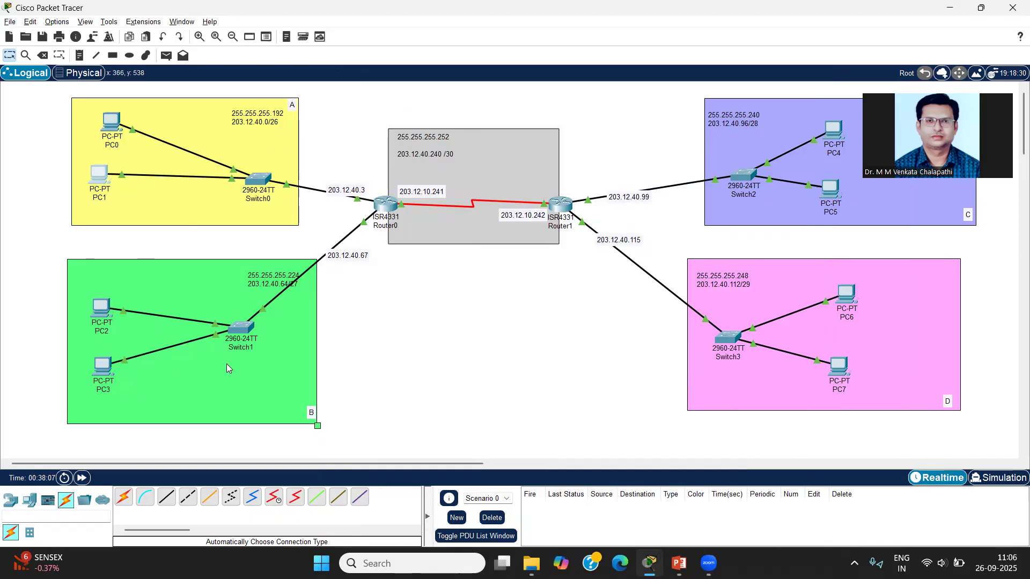
Step: Nudge PC2 slightly upward in subnet B and assign it the static IPv4 address 203.12.40.65
drag(103, 309, 104, 299)
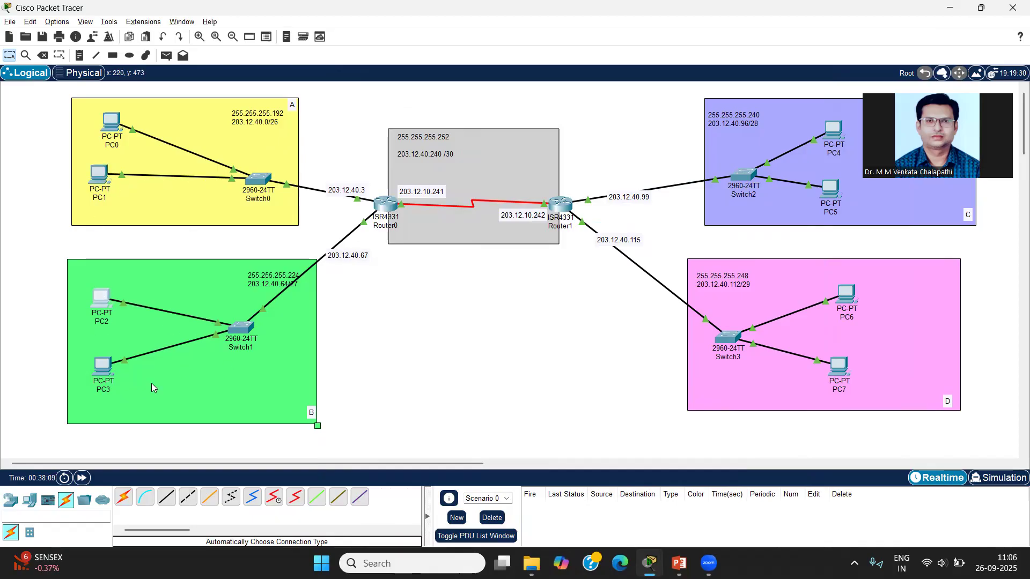
click(108, 305)
click(423, 104)
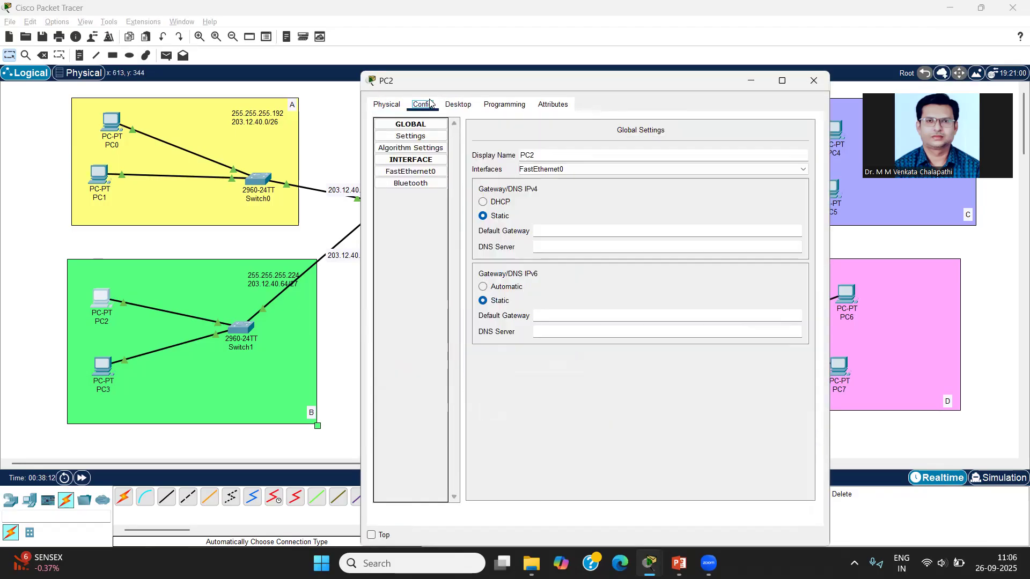
click(459, 104)
click(427, 163)
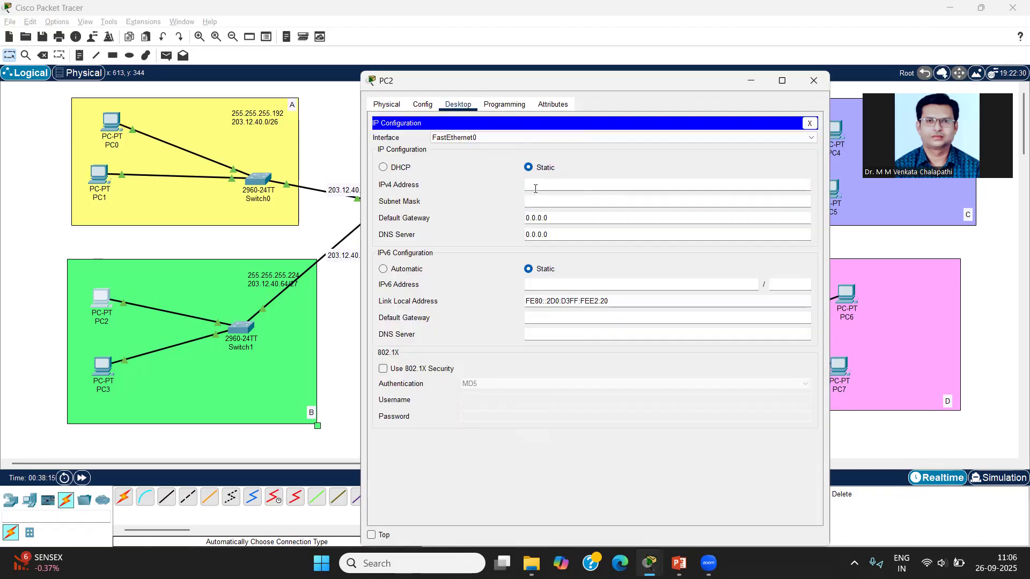
text(203.12.40.3)
Step: Set PC2's subnet mask to 255.255.255.224 and its default gateway to 203.12.40.67
click(665, 199)
text(224)
key(Tab)
text(203.12.40.)
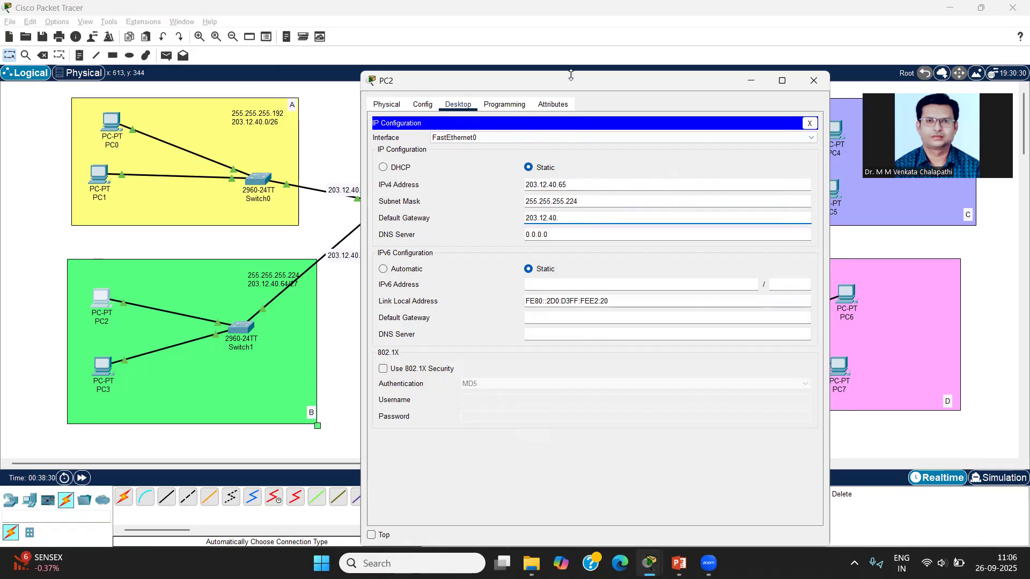
drag(571, 78, 597, 71)
text(67)
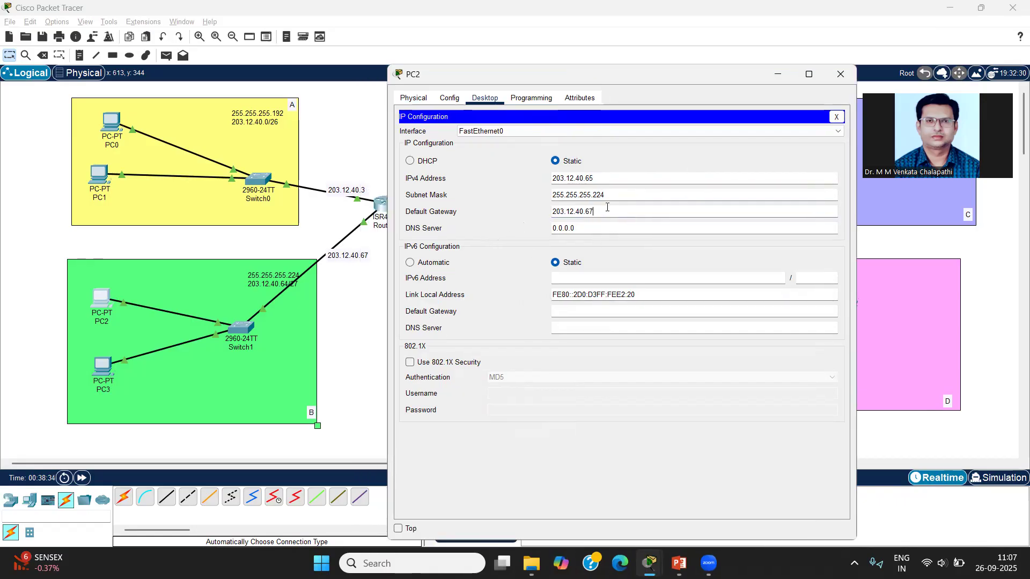
Step: Move subnet B's mask and network address note slightly away from the link between Router0 and Switch1
click(600, 210)
click(480, 256)
drag(277, 281, 262, 278)
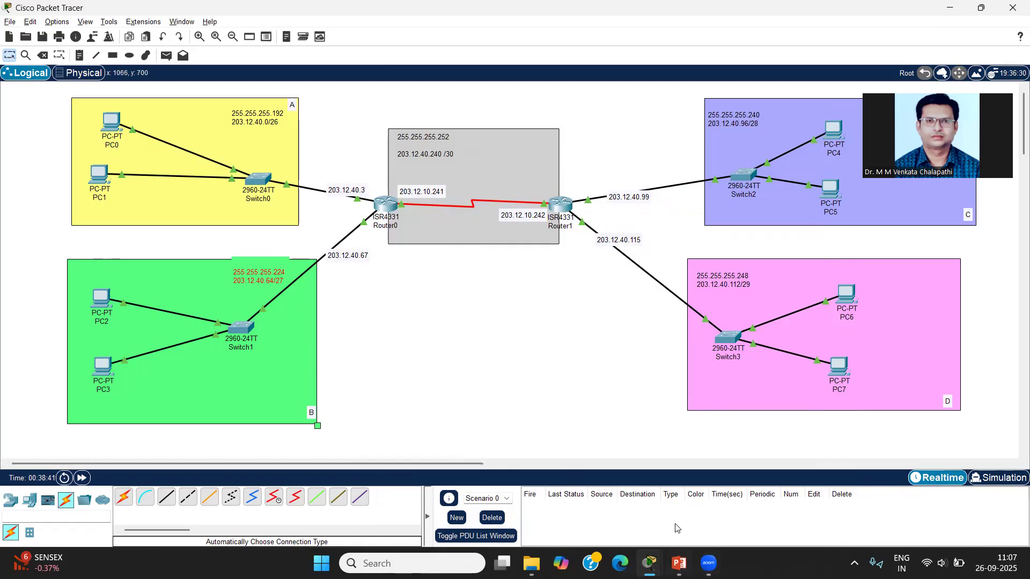
Step: Check the address settings of Router0's GigabitEthernet0/0/0 and PC2's IP configuration, closing both windows
click(387, 205)
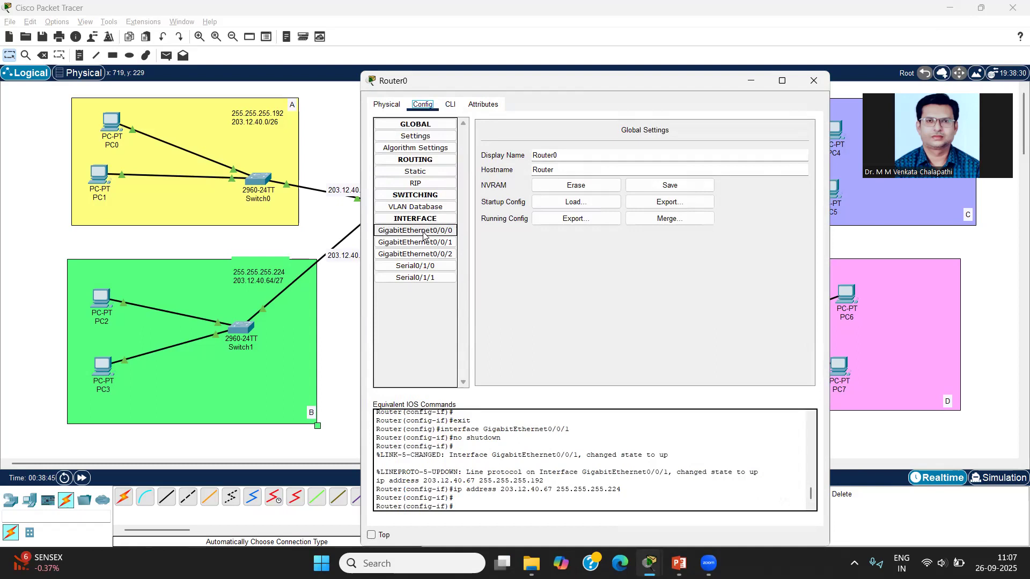
click(423, 232)
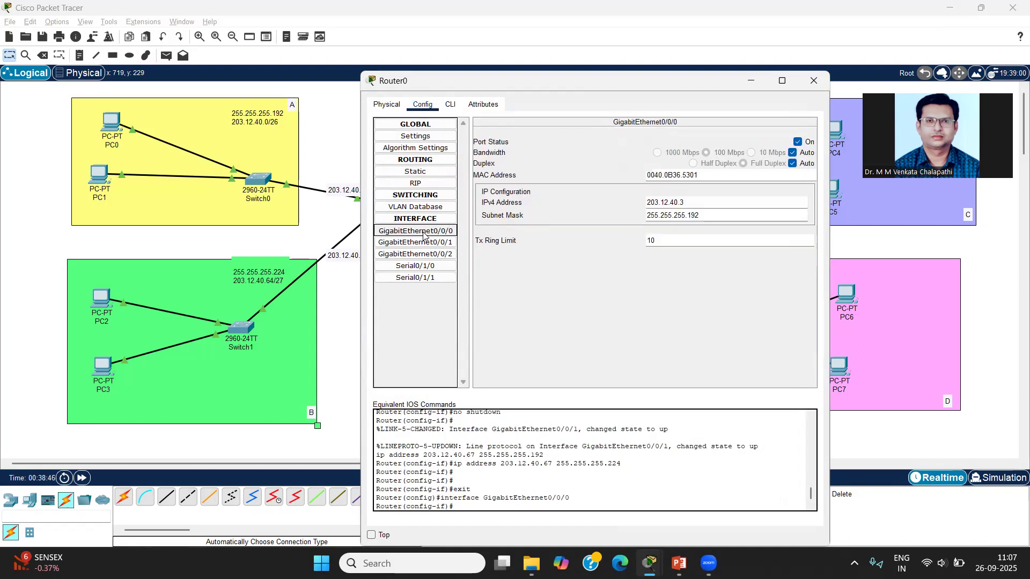
click(814, 80)
click(107, 300)
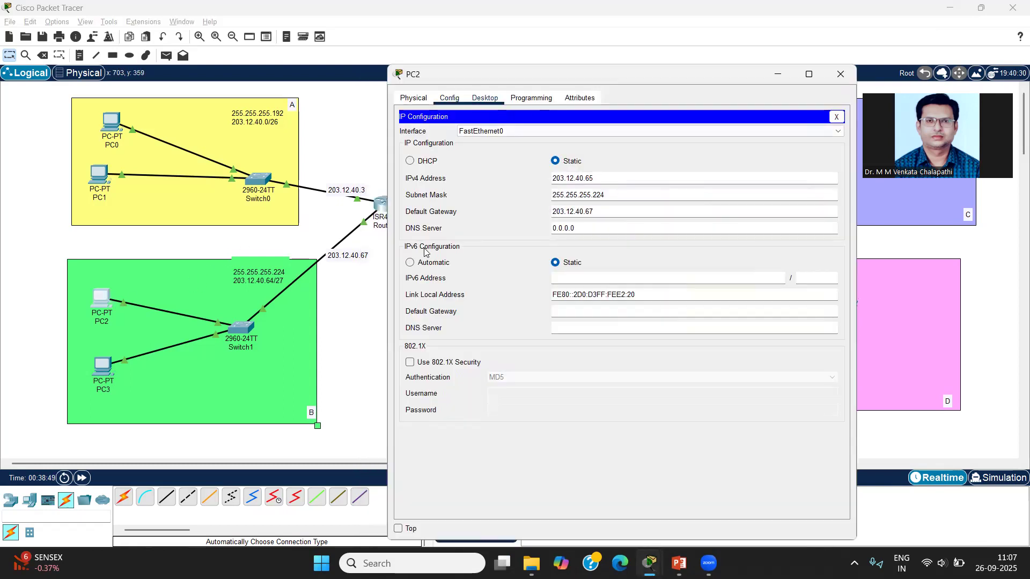
click(841, 74)
Step: Open PC3's IP configuration and assign it the static IPv4 address 203.12.40.66
click(102, 366)
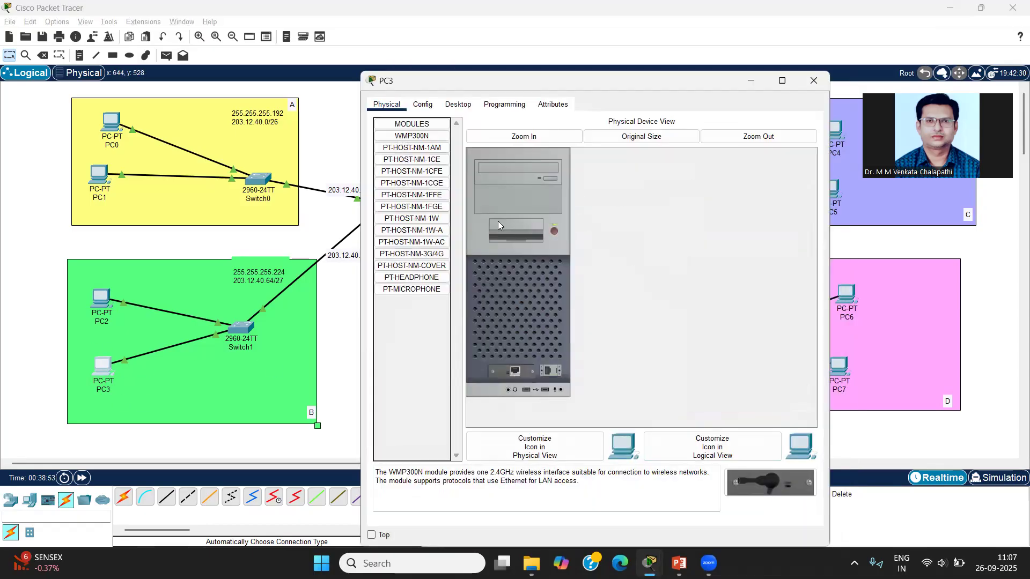
click(423, 105)
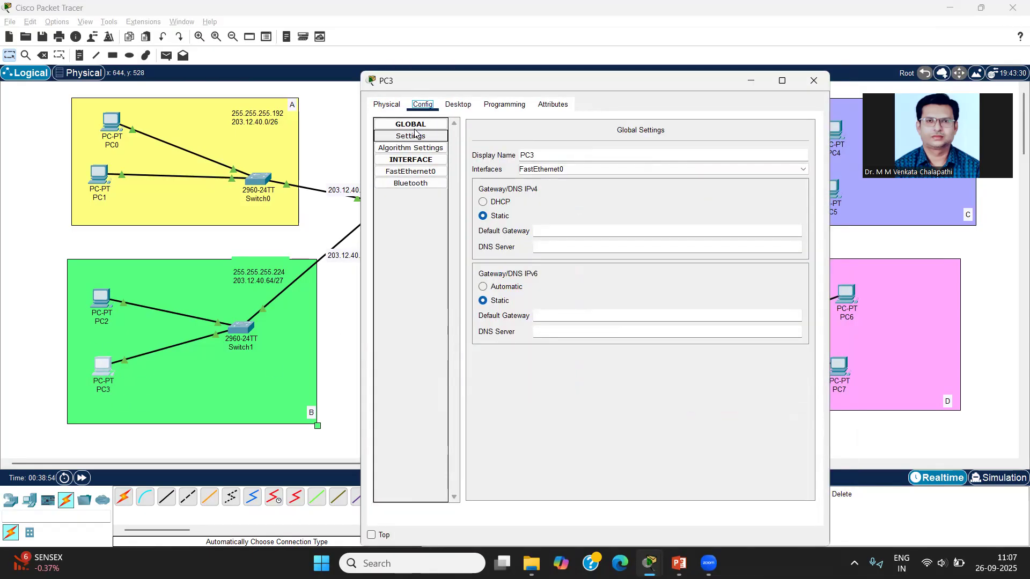
click(453, 106)
click(421, 244)
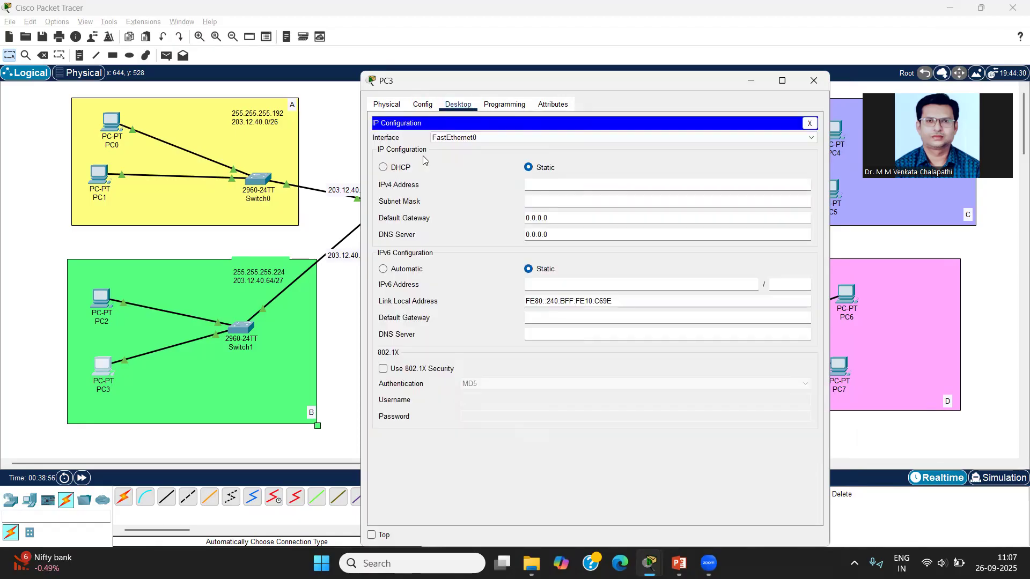
click(563, 186)
text(203.12.40.)
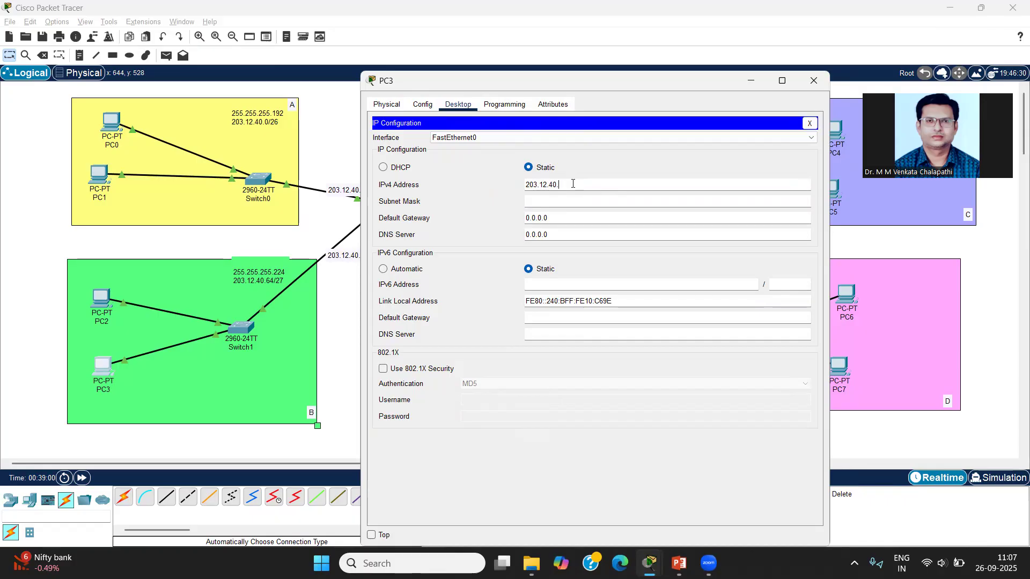
text(366)
Step: Give PC3 the subnet mask 255.255.255.224 and default gateway 203.12.40.67, and close its window
click(578, 198)
key(BackSpace)
text(224)
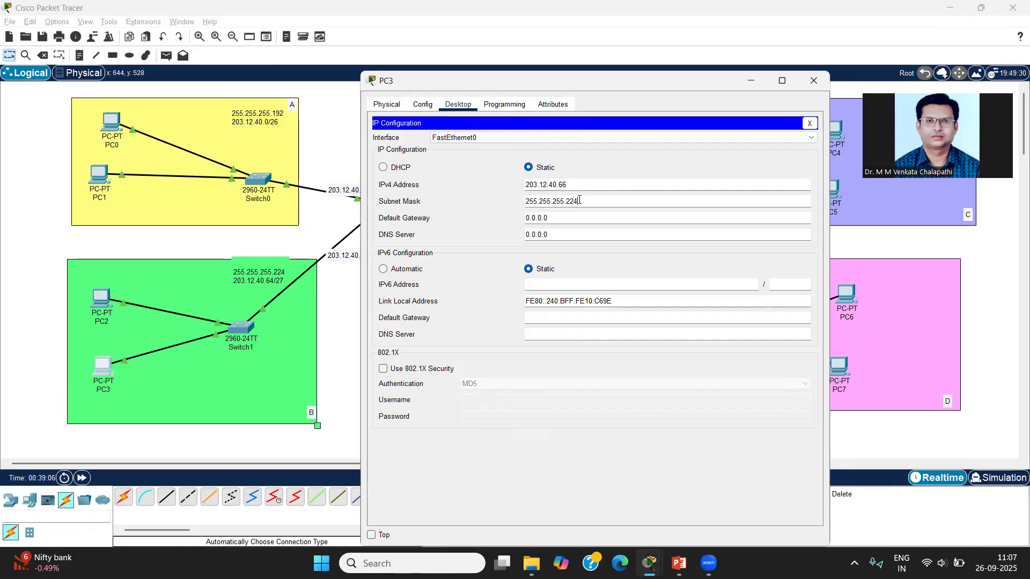
triple_click(563, 218)
text(203.12.40.3)
key(BackSpace)
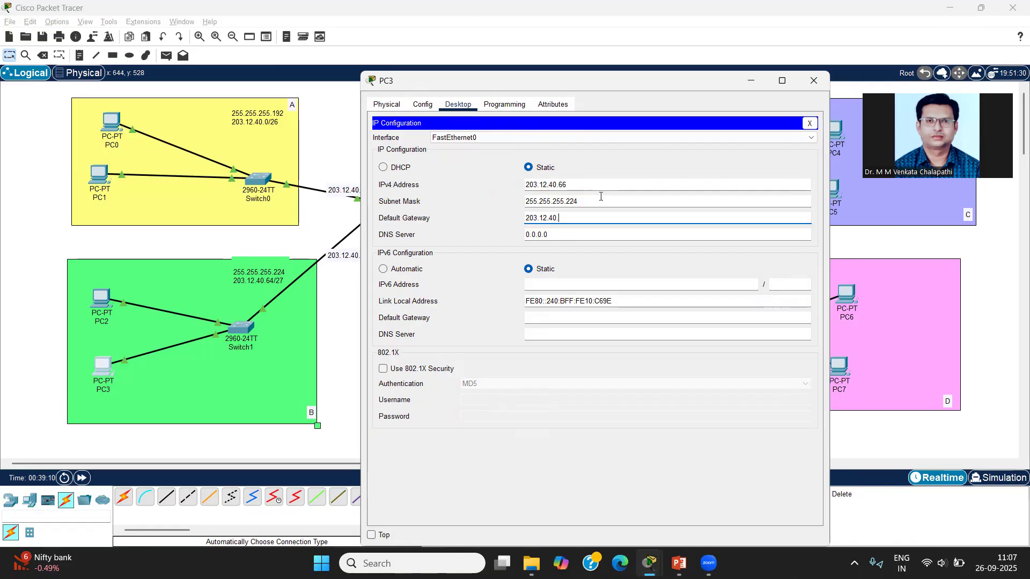
text(6)
drag(544, 81, 573, 78)
click(520, 412)
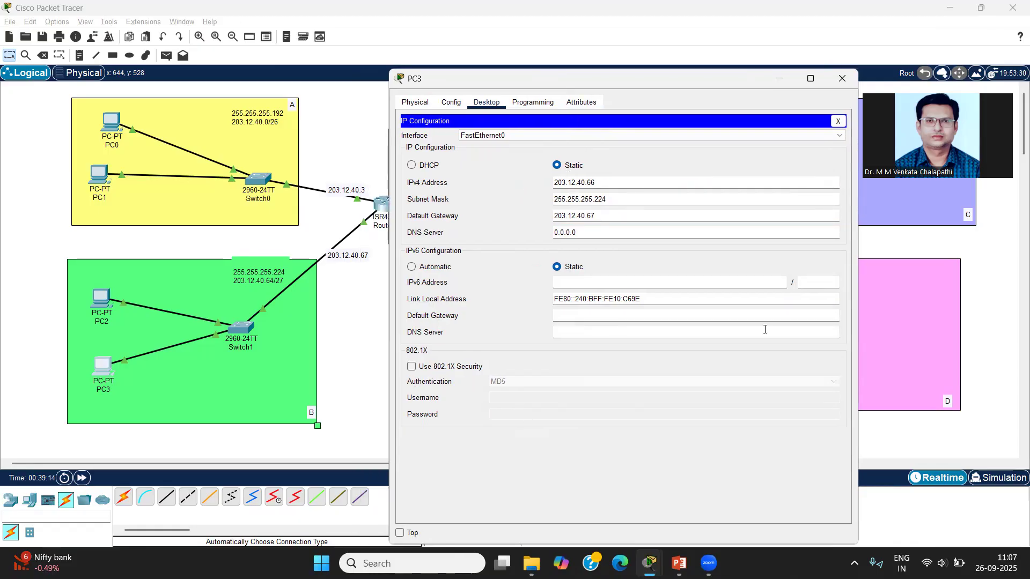
click(841, 81)
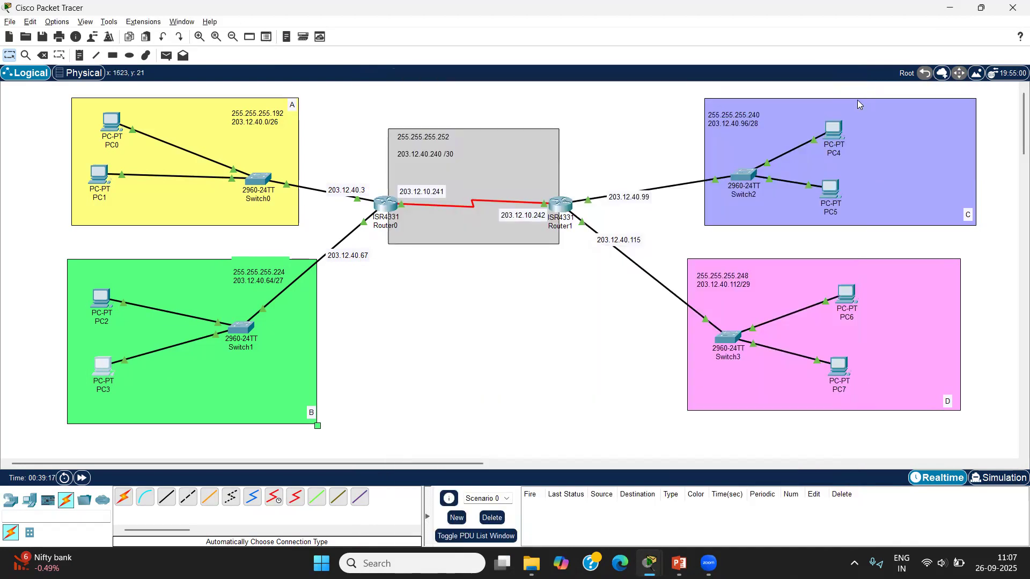
Step: Open PC4's IP configuration and assign it the static IPv4 address 203.12.40.97
click(839, 134)
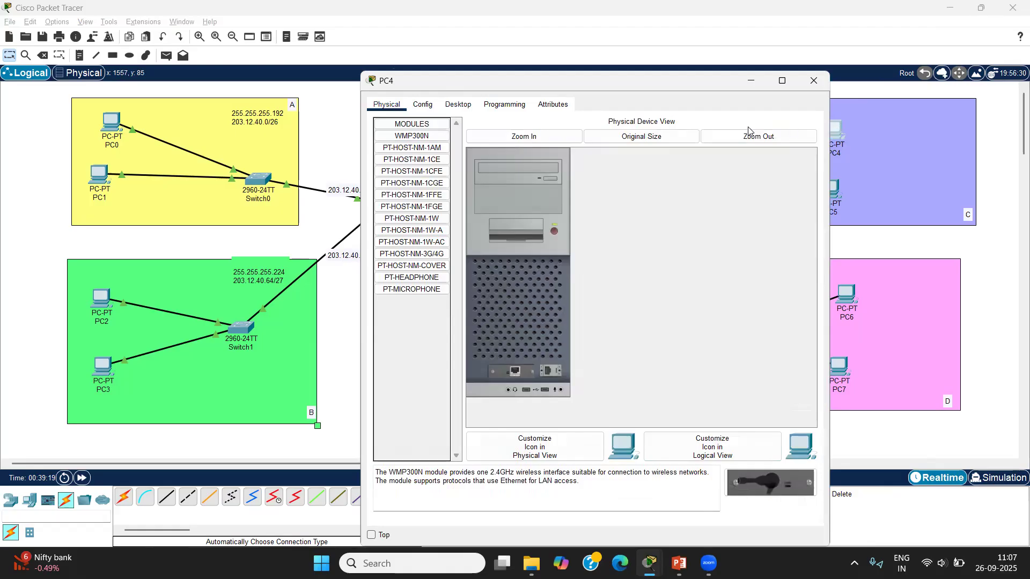
click(450, 105)
click(427, 154)
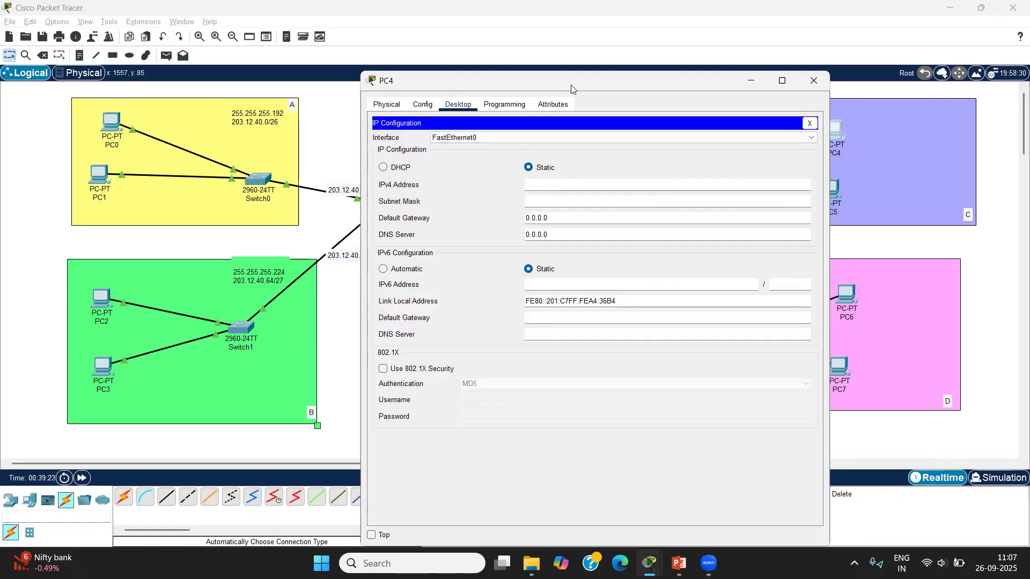
drag(571, 89, 303, 66)
click(289, 163)
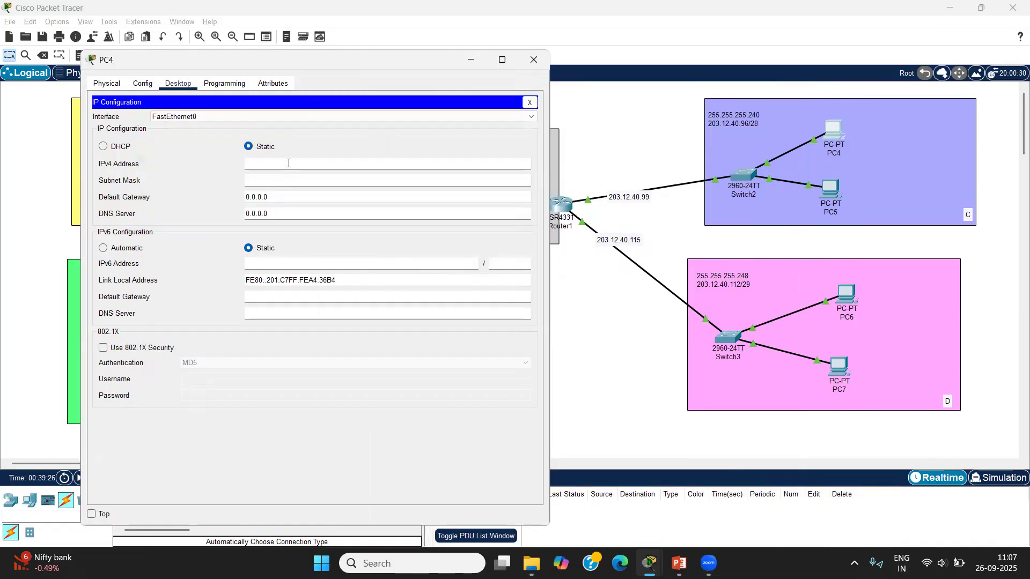
text(203.12.40.3)
Step: Give PC4 the subnet mask 255.255.255.240 and default gateway 203.12.40.99, and close its window
click(288, 179)
text(2)
key(Tab)
text(203.12.40.3=)
key(BackSpace)
key(BackSpace)
text(99)
click(246, 226)
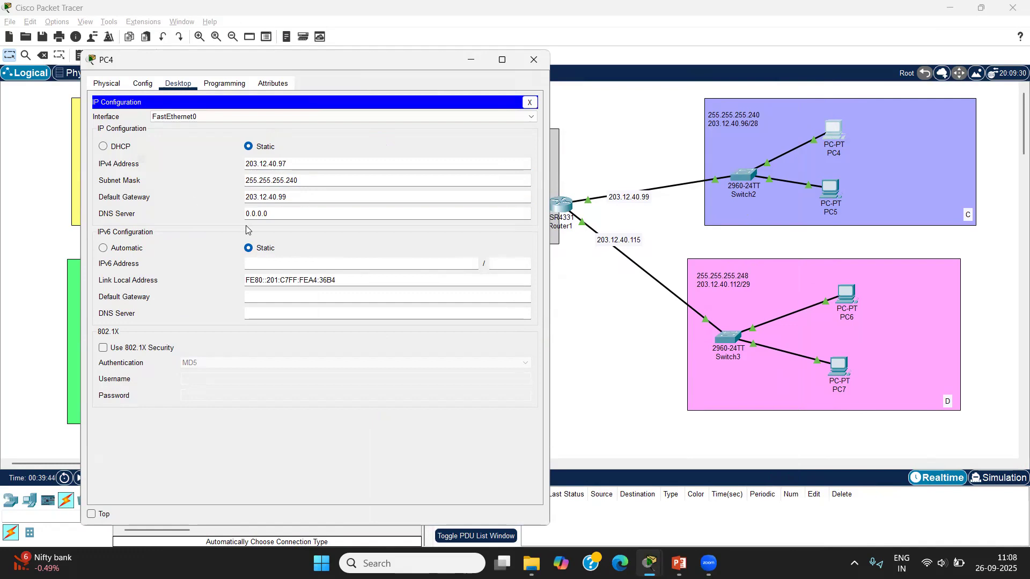
click(534, 61)
Step: Open PC5's IP configuration and assign it the static IPv4 address 203.12.40.98
click(828, 188)
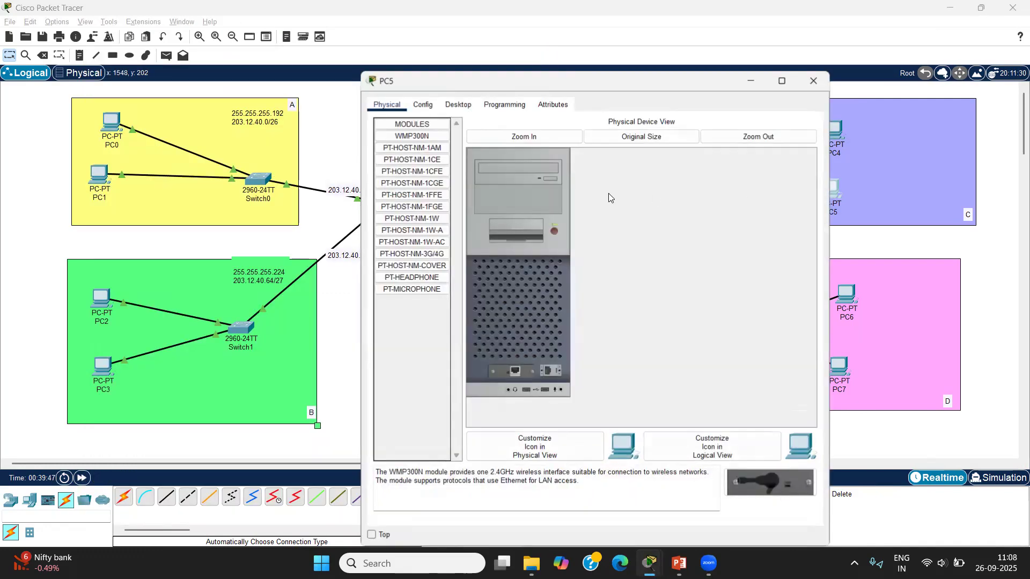
click(458, 104)
click(427, 146)
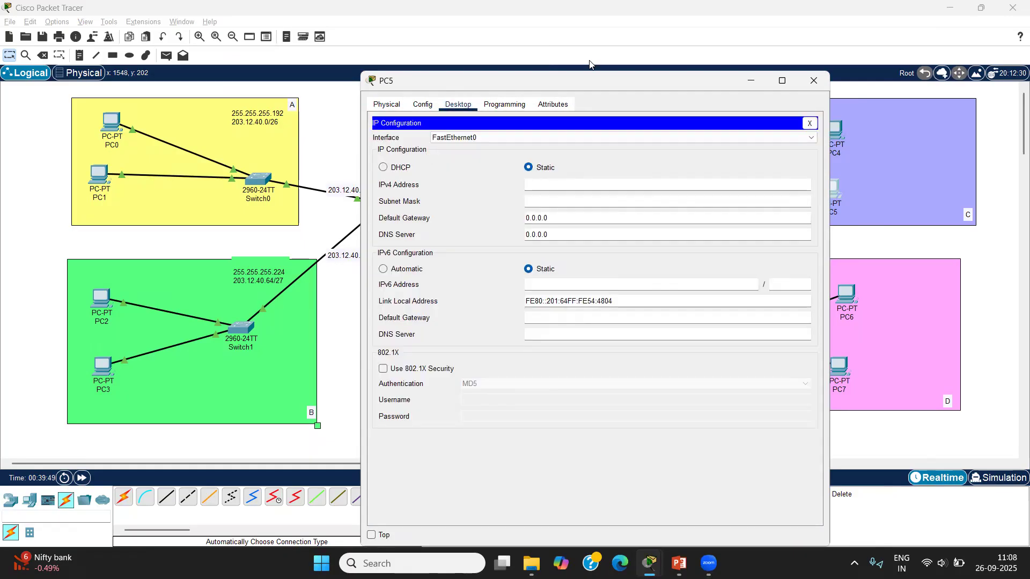
drag(567, 81, 437, 76)
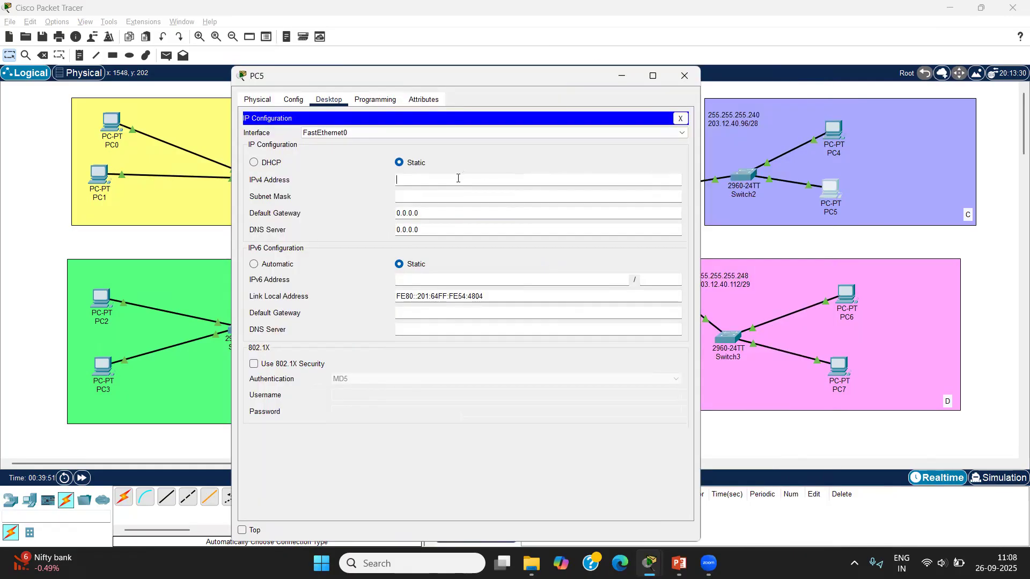
text(203.12.40.3)
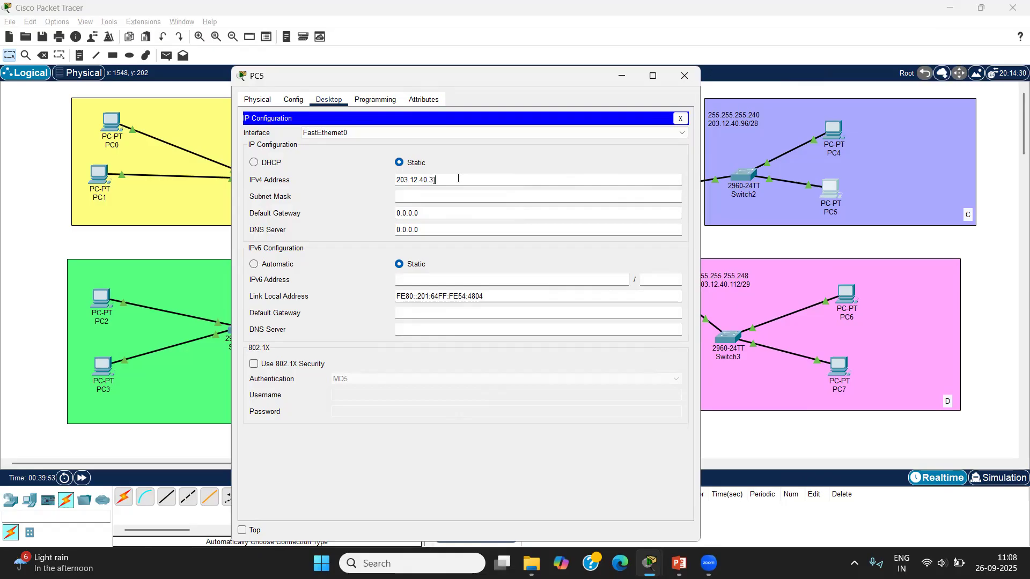
key(BackSpace)
text(98)
Step: Give PC5 the subnet mask 255.255.255.240 and default gateway 203.12.40.99, and close its window
click(455, 198)
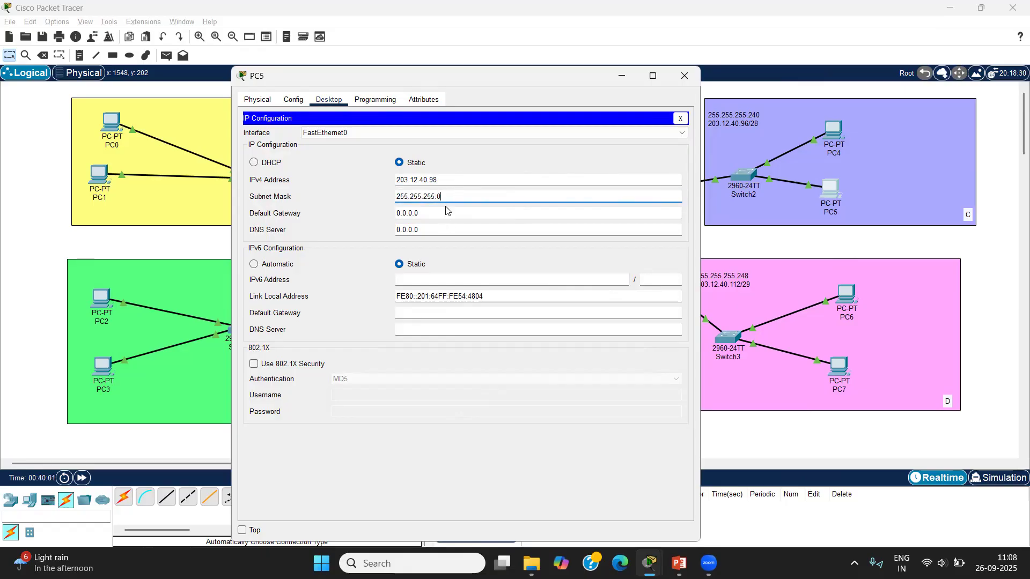
text(5)
key(BackSpace)
text(240)
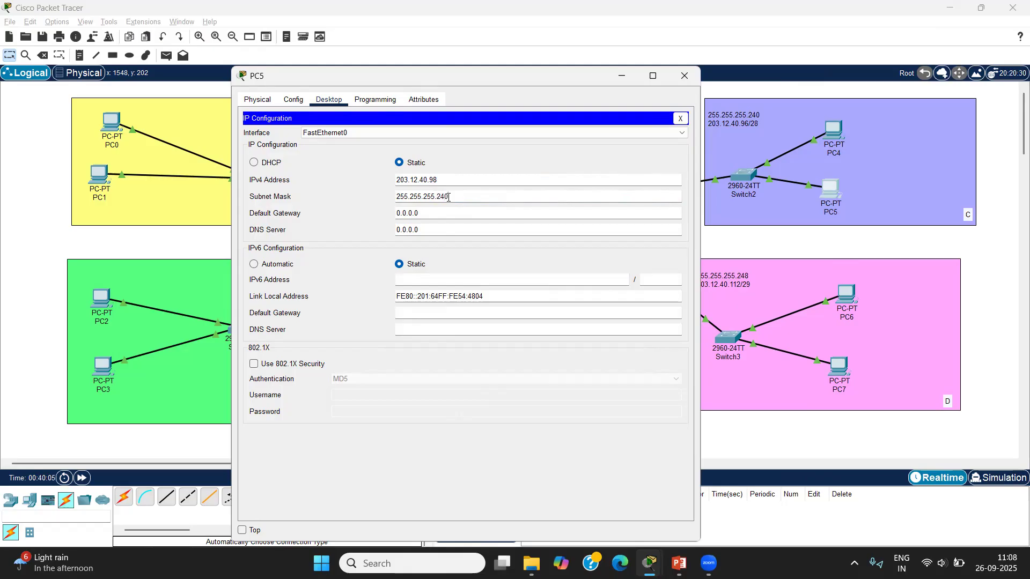
key(Tab)
text(203.12.40.3)
drag(464, 76, 332, 67)
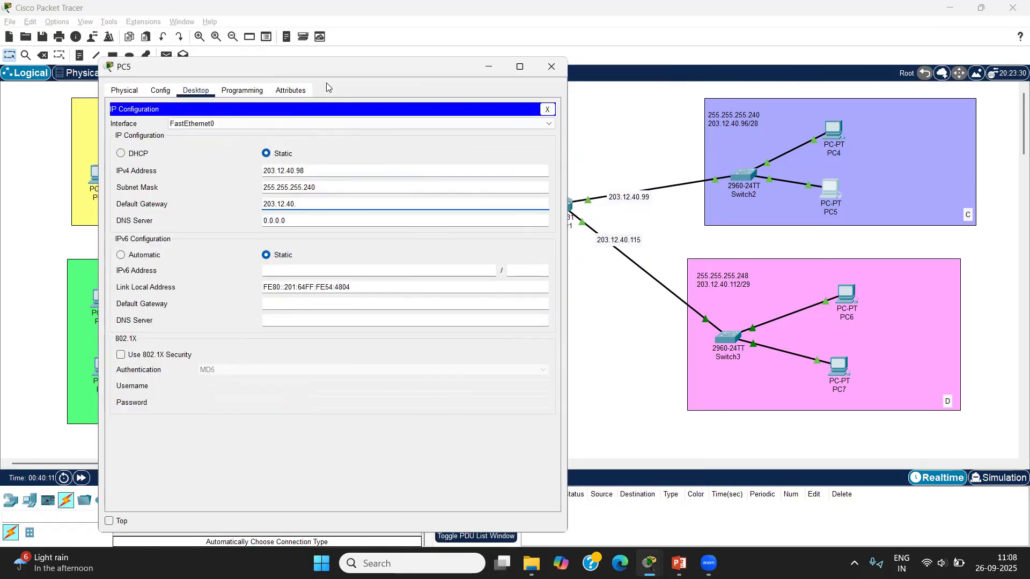
text(99)
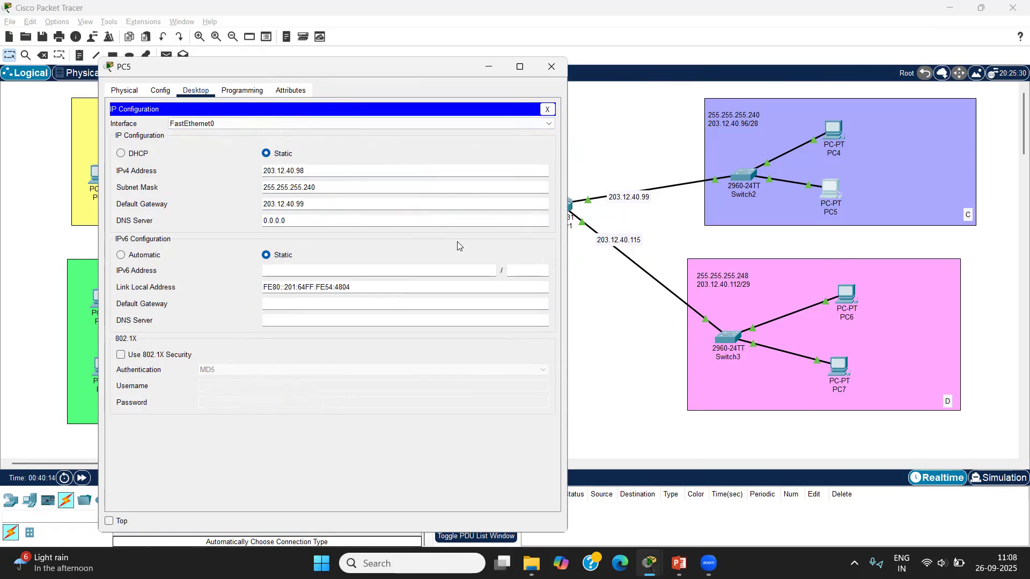
click(552, 67)
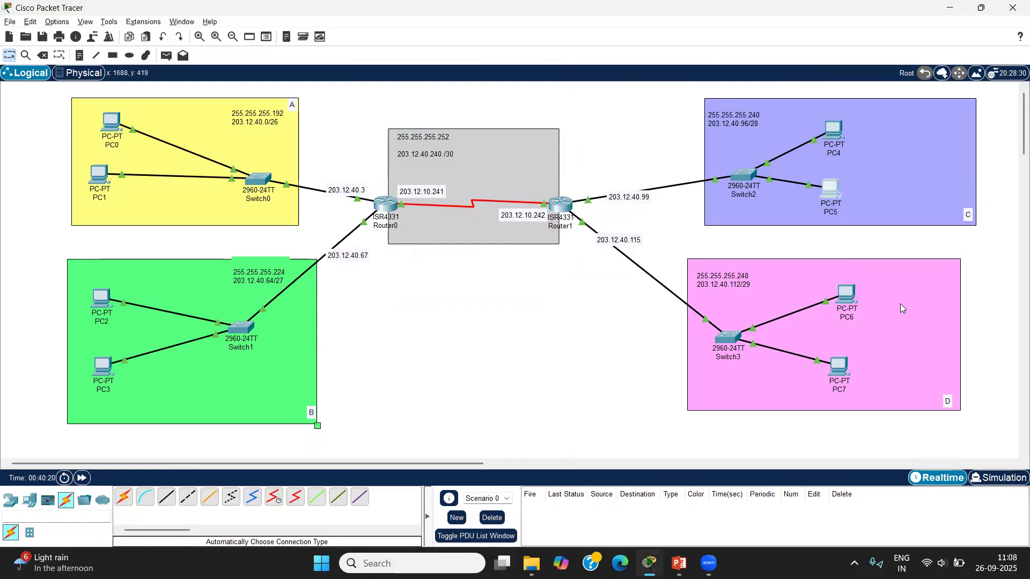
Step: Open PC6's IP configuration and assign it the static IPv4 address 203.12.40.113
click(853, 299)
click(449, 105)
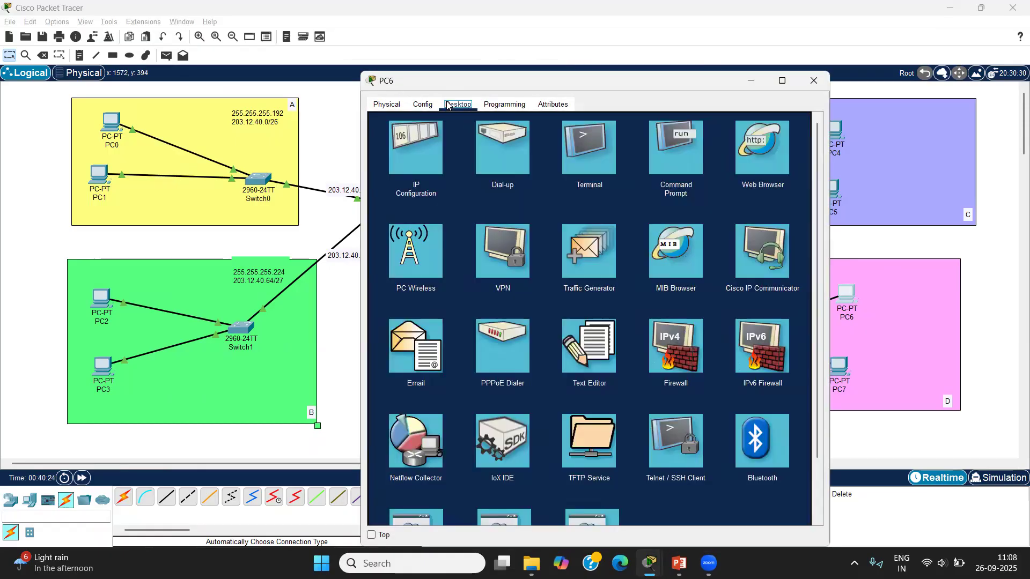
click(423, 150)
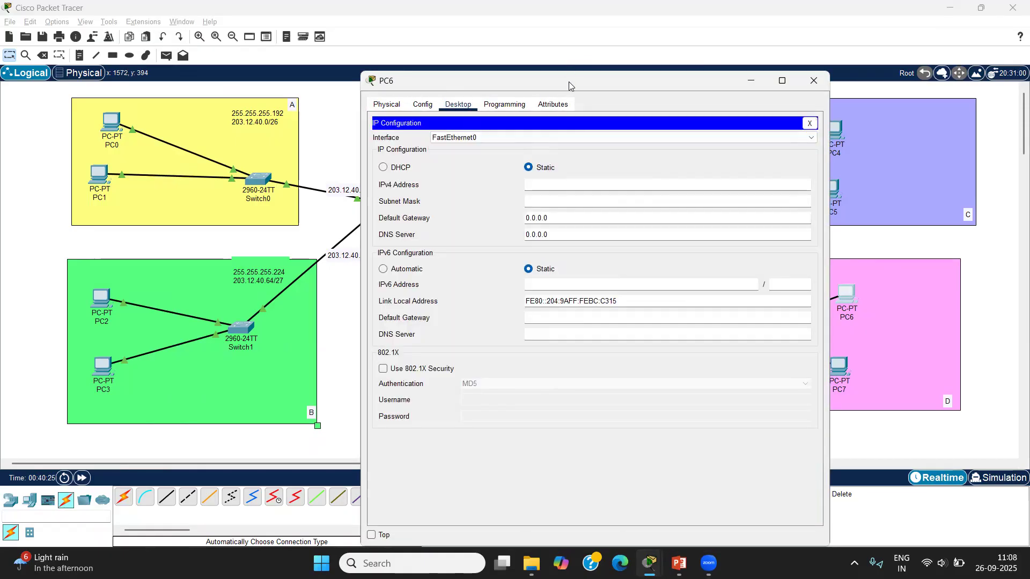
drag(568, 81, 293, 61)
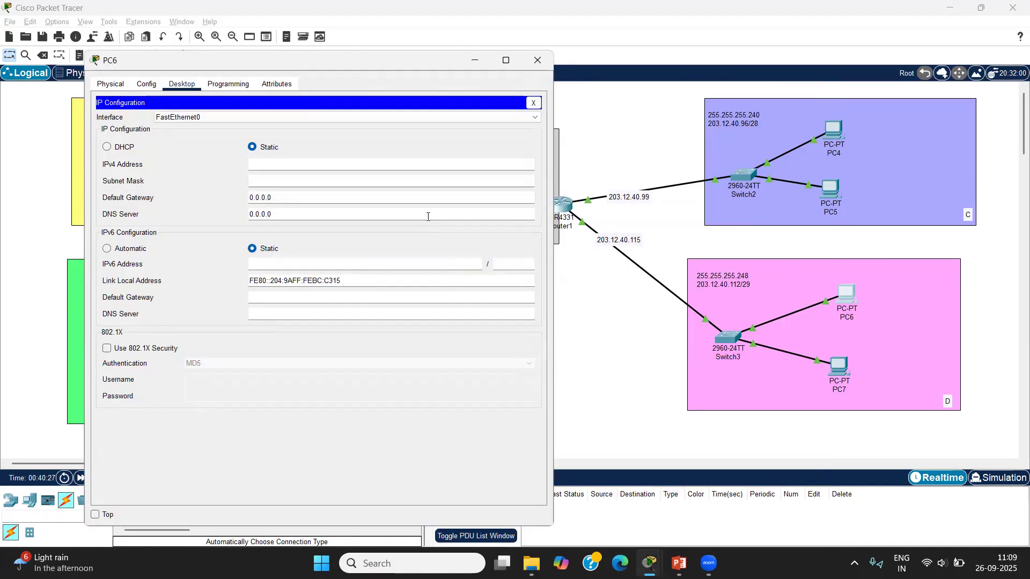
click(316, 166)
text(203.12.40.33)
Step: Give PC6 the subnet mask 255.255.255.248 and default gateway 203.12.40.115, and close its window
click(307, 180)
text(248)
key(Tab)
text(203.12.40.3)
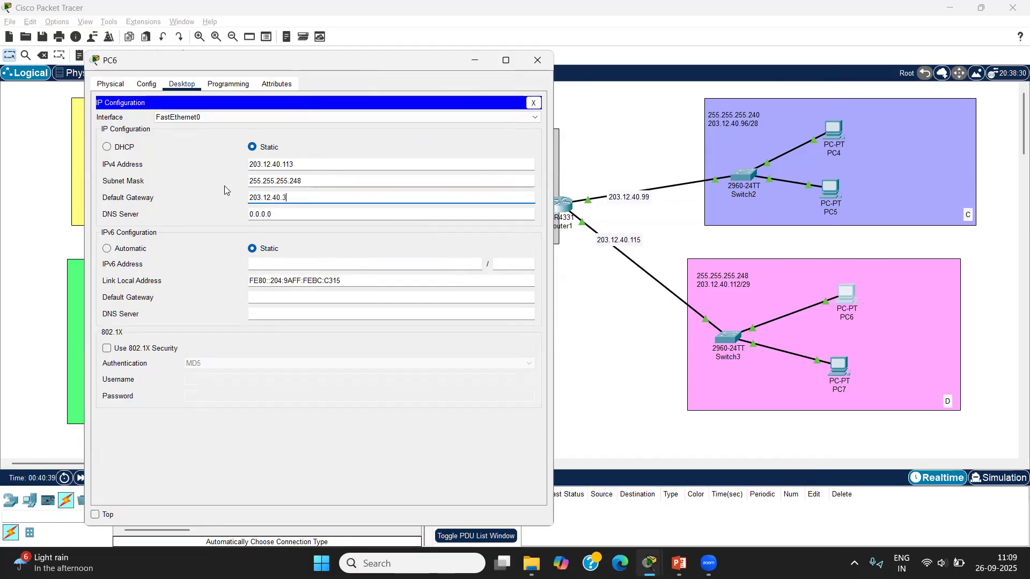
text(15)
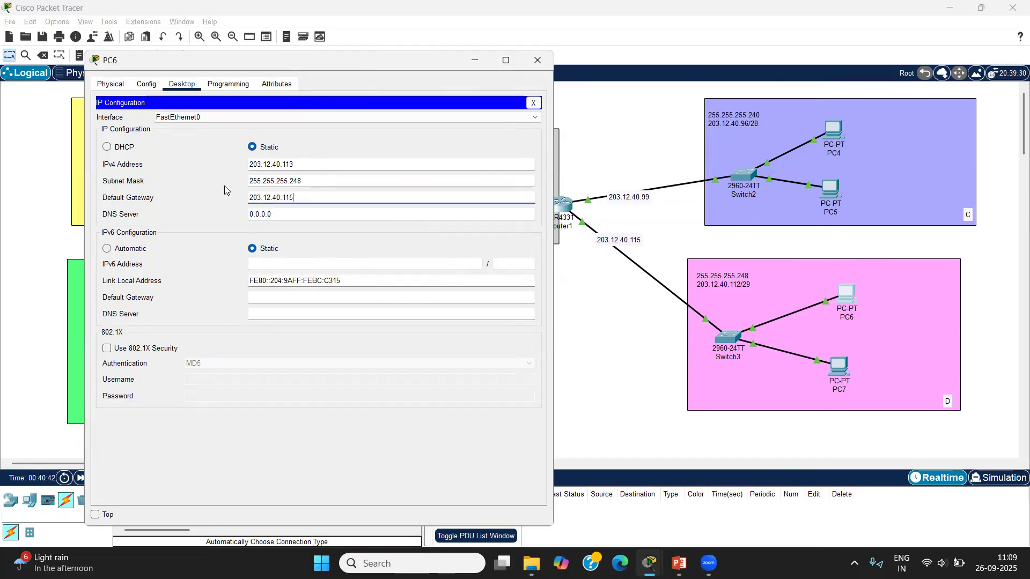
click(531, 60)
Step: Open PC7's IP configuration and assign it the static IPv4 address 203.12.40.114
click(841, 371)
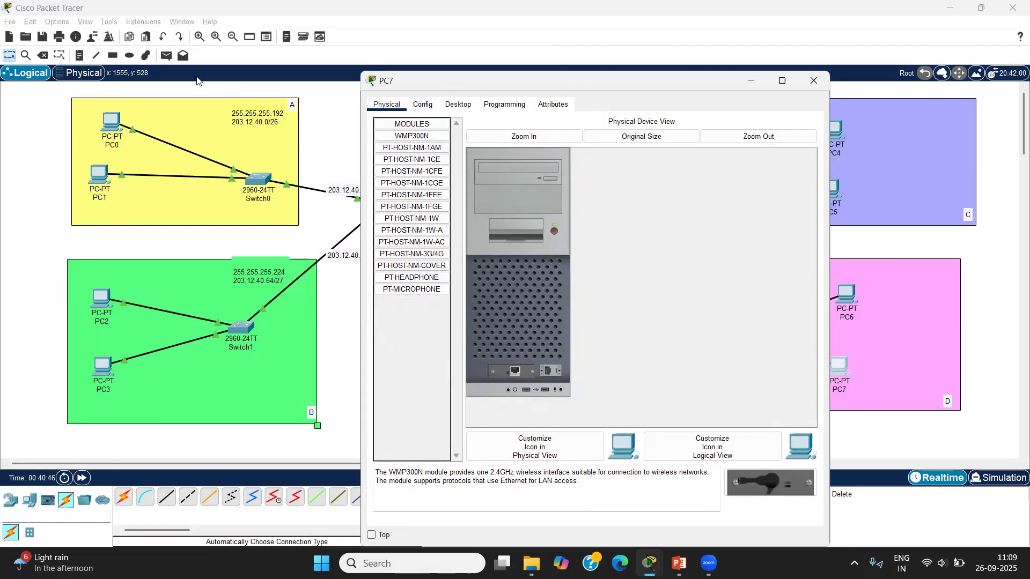
drag(567, 88, 263, 49)
click(153, 65)
click(128, 121)
click(243, 140)
text(203.12.40.)
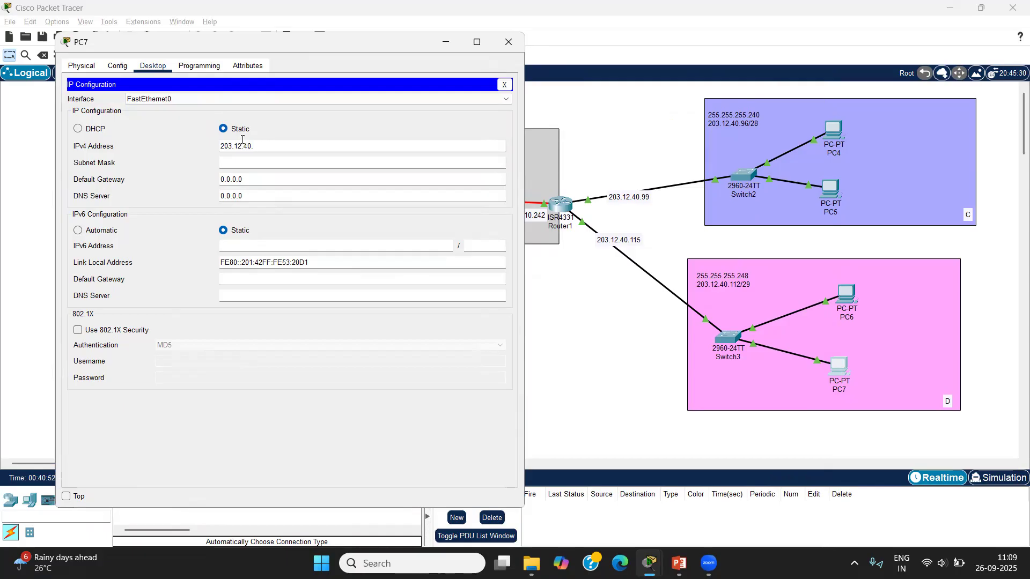
text(114)
Step: Give PC7 the subnet mask 255.255.255.248 and default gateway 203.12.40.115, and close its window
click(255, 164)
text(248)
triple_click(274, 185)
text(203.12.40.3)
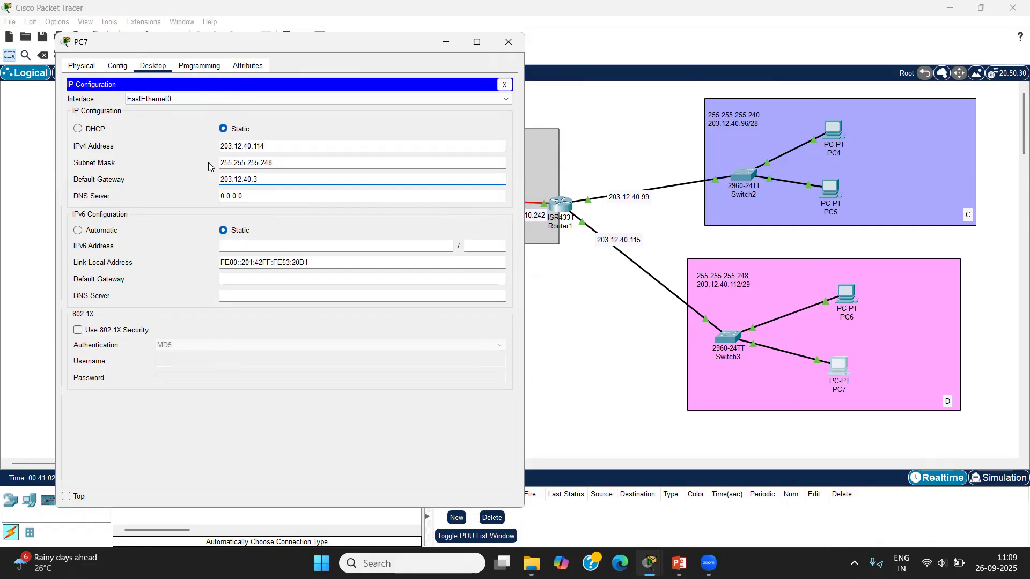
text(15)
click(211, 430)
click(508, 43)
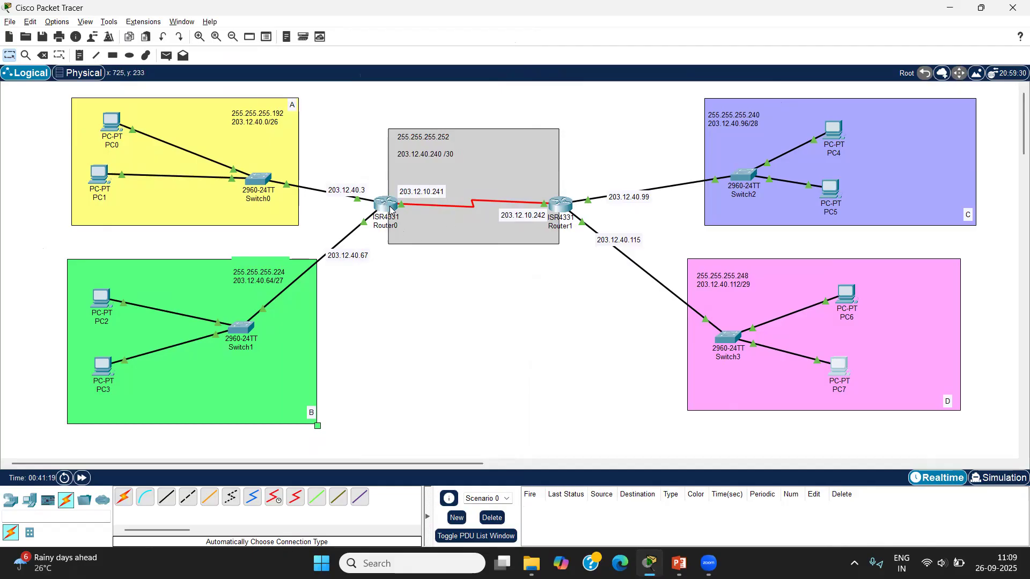
Step: Open Router0's static route settings, with its window narrowed and moved clear of the serial link and subnets C and D
mouse_move(391, 210)
click(392, 209)
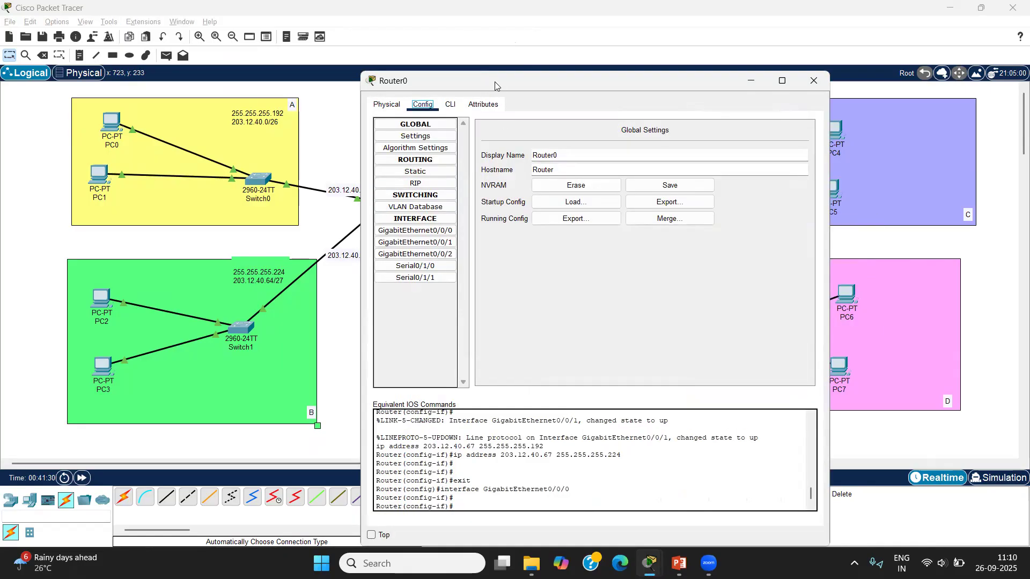
drag(494, 82, 180, 71)
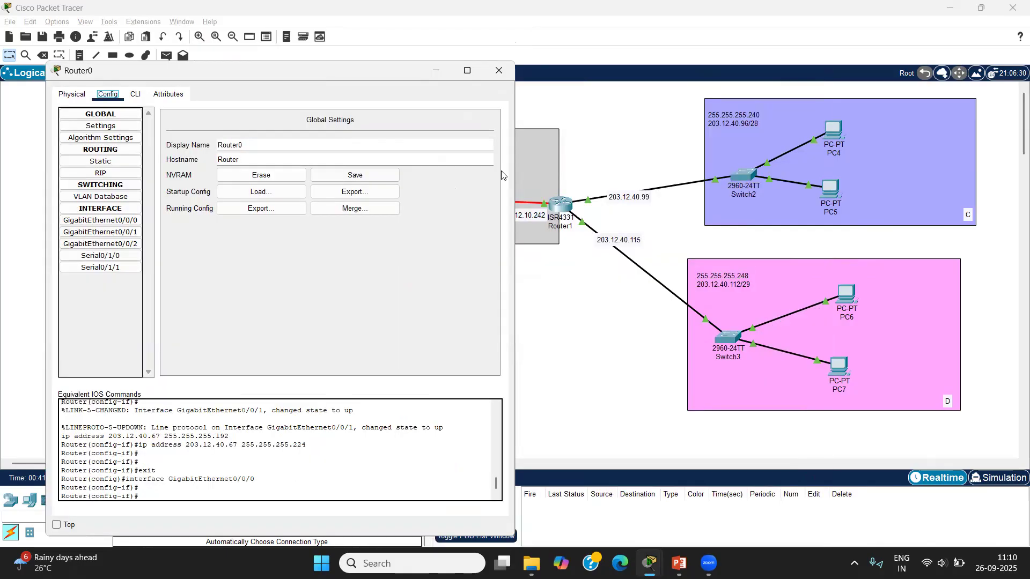
drag(514, 178, 379, 178)
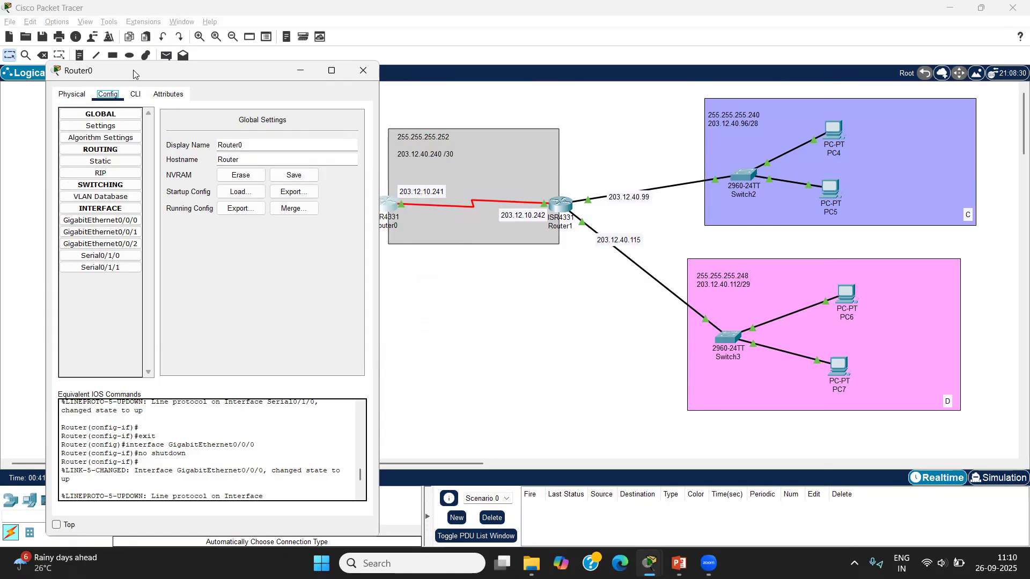
drag(133, 70, 129, 29)
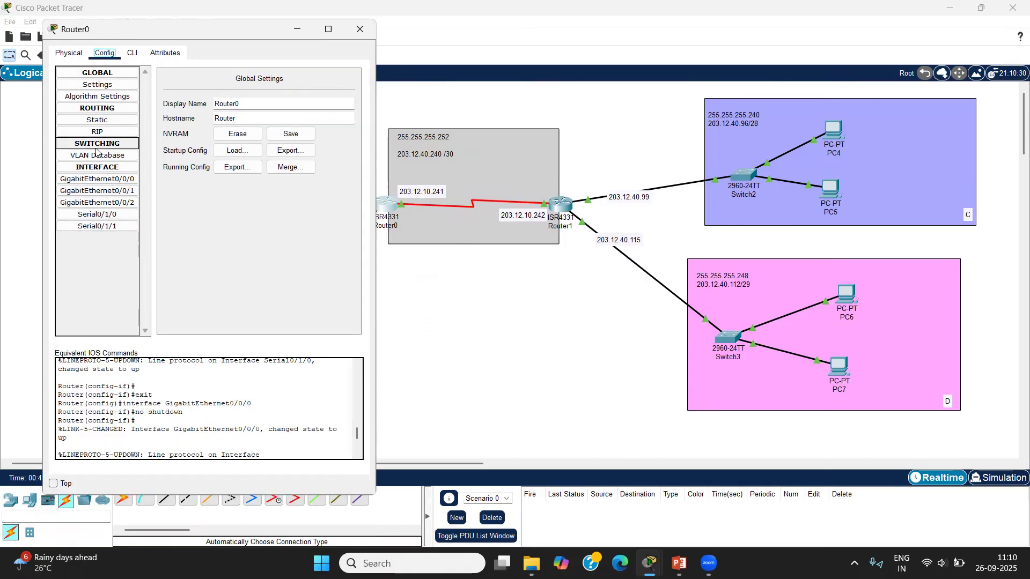
click(109, 124)
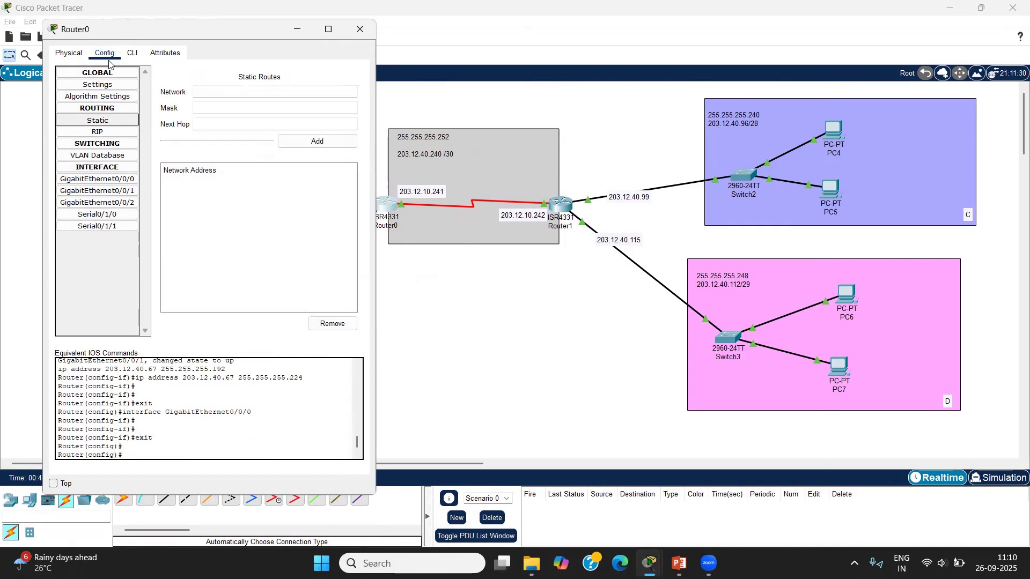
click(210, 91)
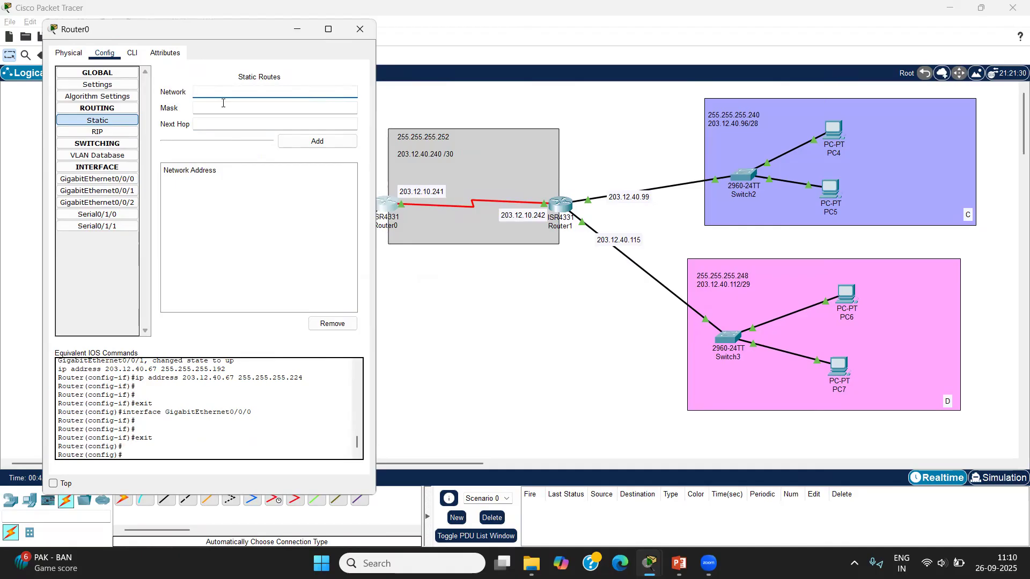
click(202, 107)
click(212, 123)
click(213, 90)
text(203.12.40.3=)
key(BackSpace)
text(96)
click(216, 107)
text(255.255.255.240)
click(260, 128)
text(203.12.10.)
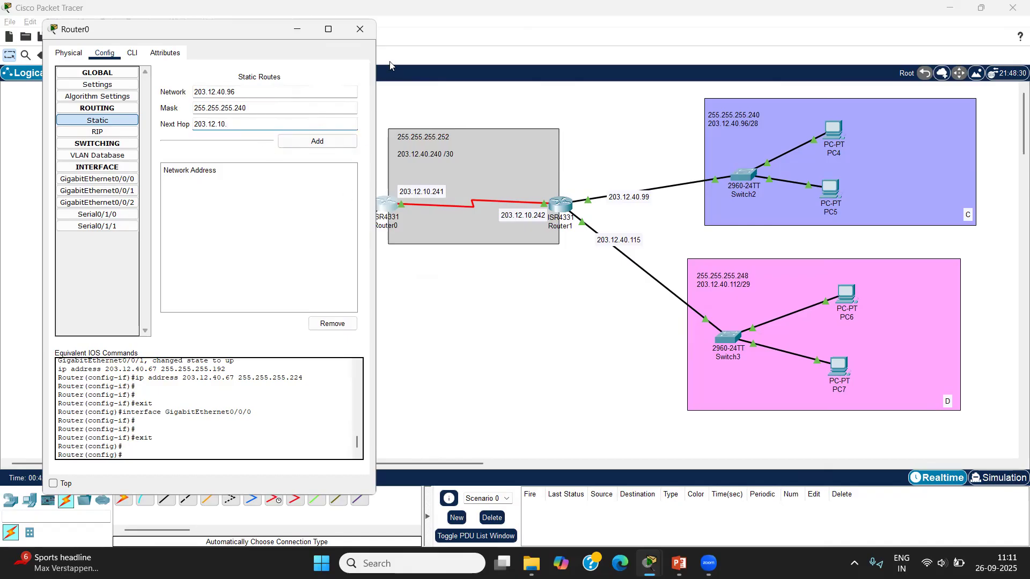
click(360, 29)
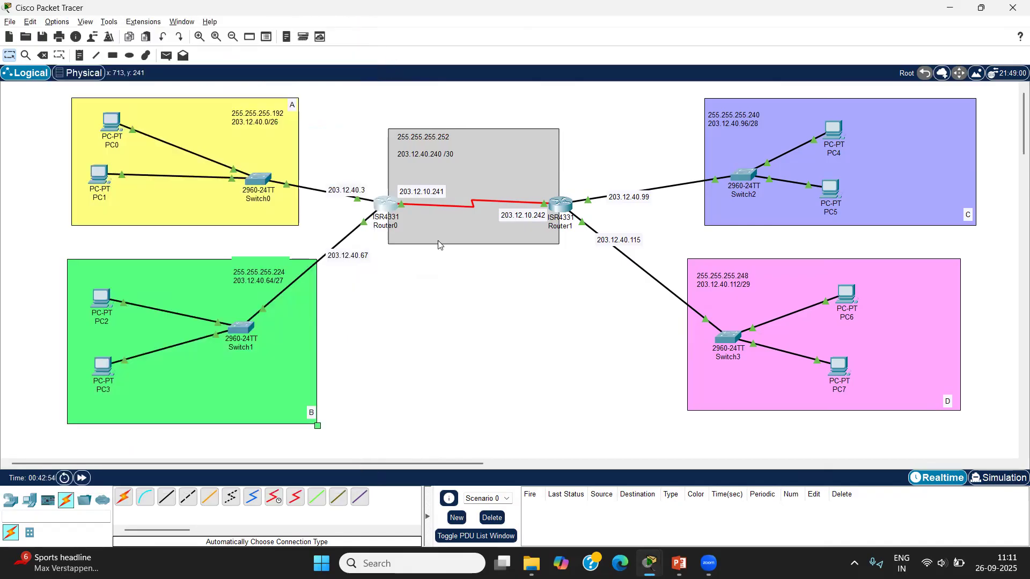
Step: Try to edit the third octet of Router0's serial link address note
double_click(435, 193)
click(461, 200)
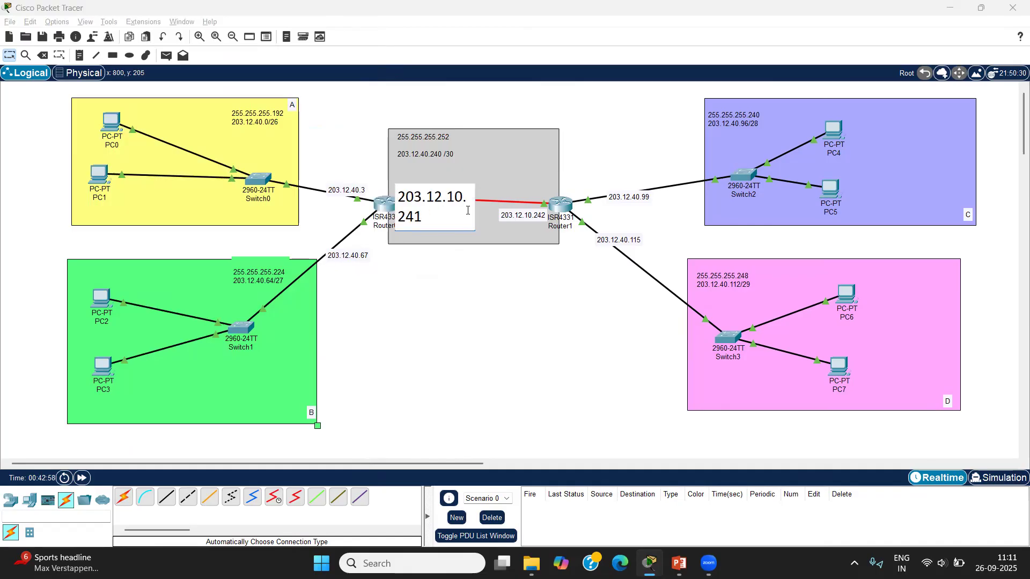
key(BackSpace)
key(BackSpace)
text(10)
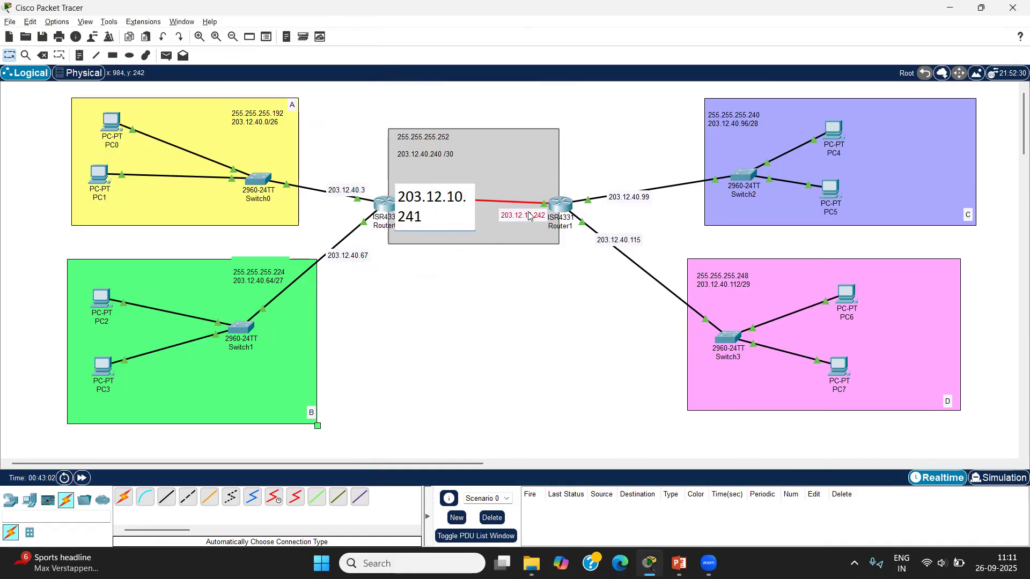
Step: Correct the serial link address note beside Router1 to read 203.12.40.242
double_click(528, 215)
click(564, 221)
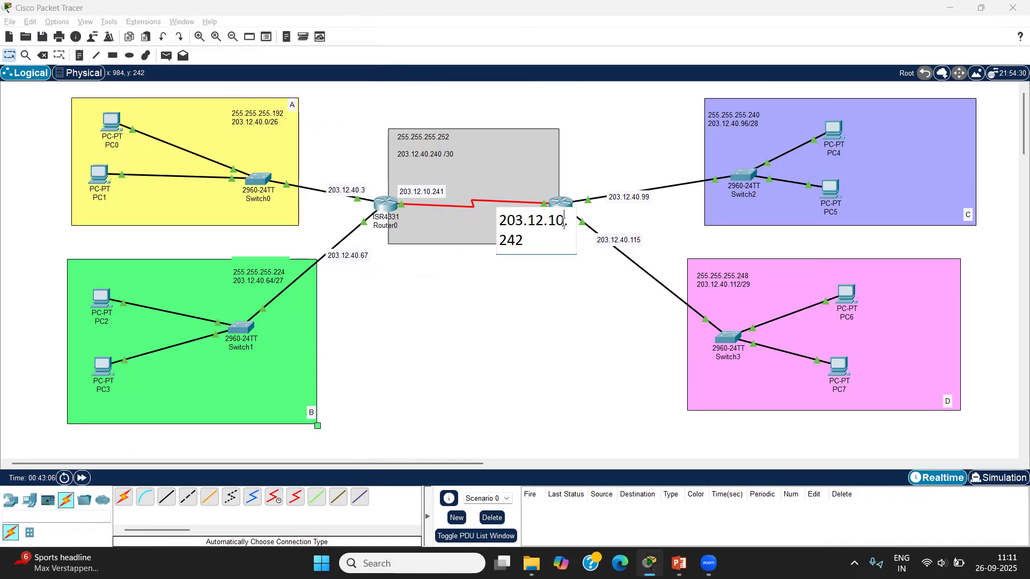
key(BackSpace)
key(BackSpace)
text(40)
click(429, 289)
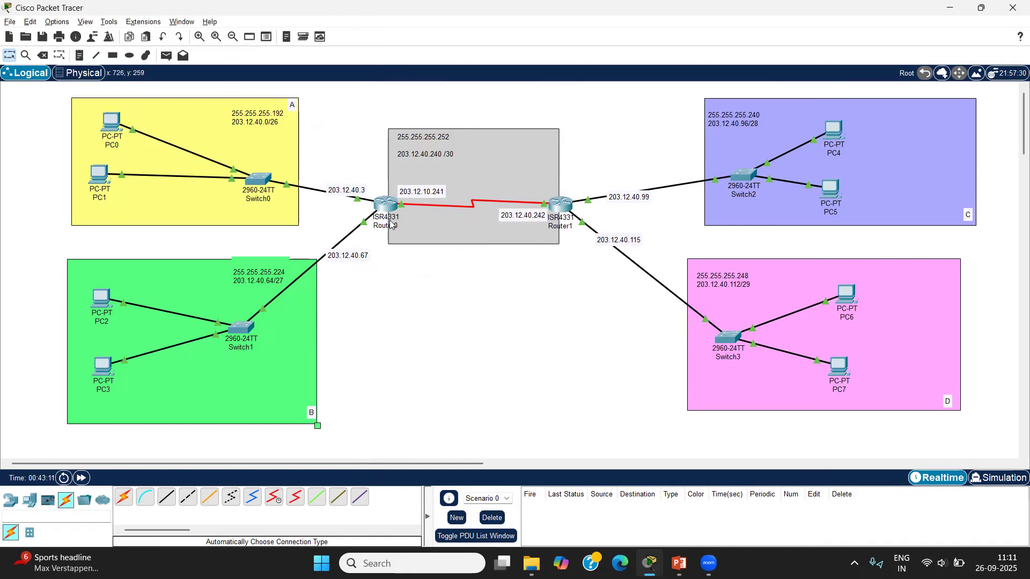
Step: Correct the serial link address note beside Router0 to read 203.12.40.241
double_click(421, 192)
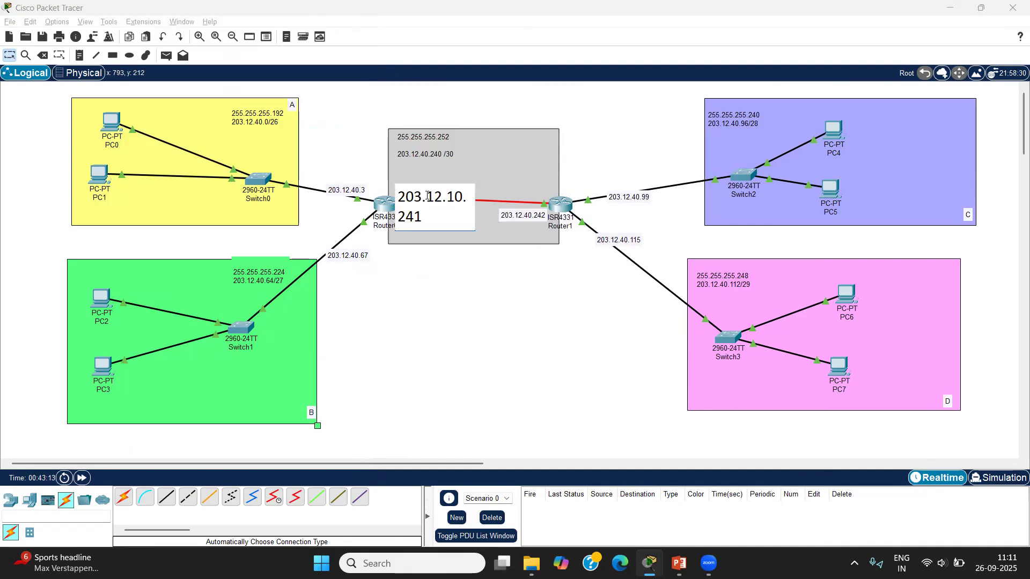
click(461, 197)
key(BackSpace)
key(BackSpace)
text(40)
click(437, 271)
Step: Set the IPv4 address of Router0's Serial0/1/0 interface to 203.12.40.241 and close the router's window
click(382, 206)
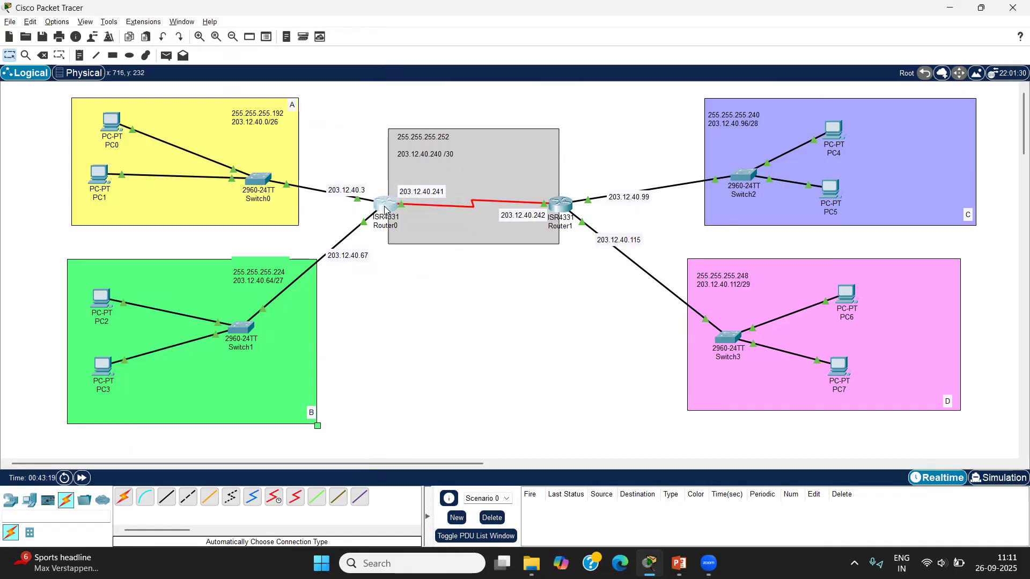
click(392, 265)
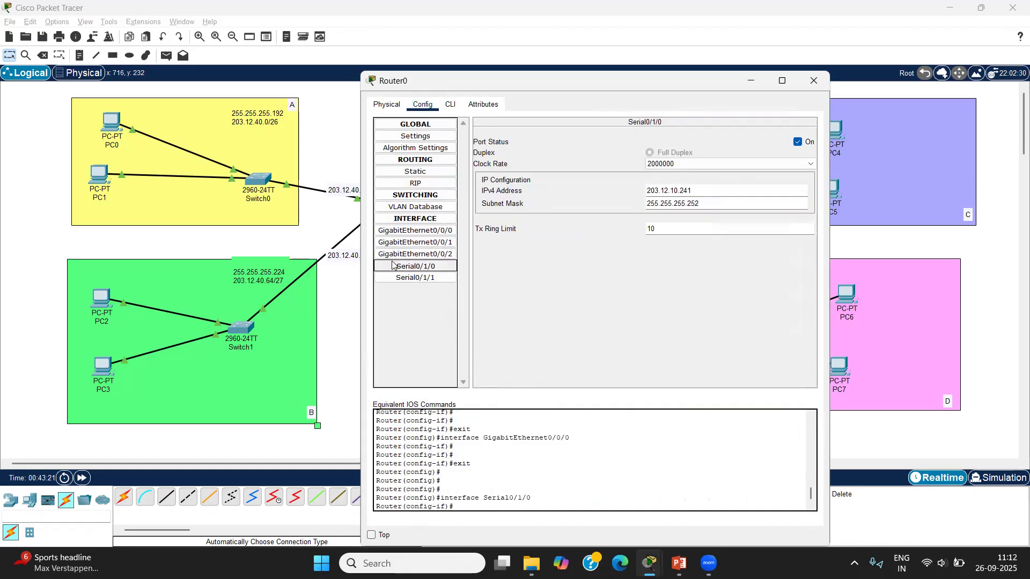
click(677, 195)
key(BackSpace)
key(BackSpace)
key(BackSpace)
text(40.)
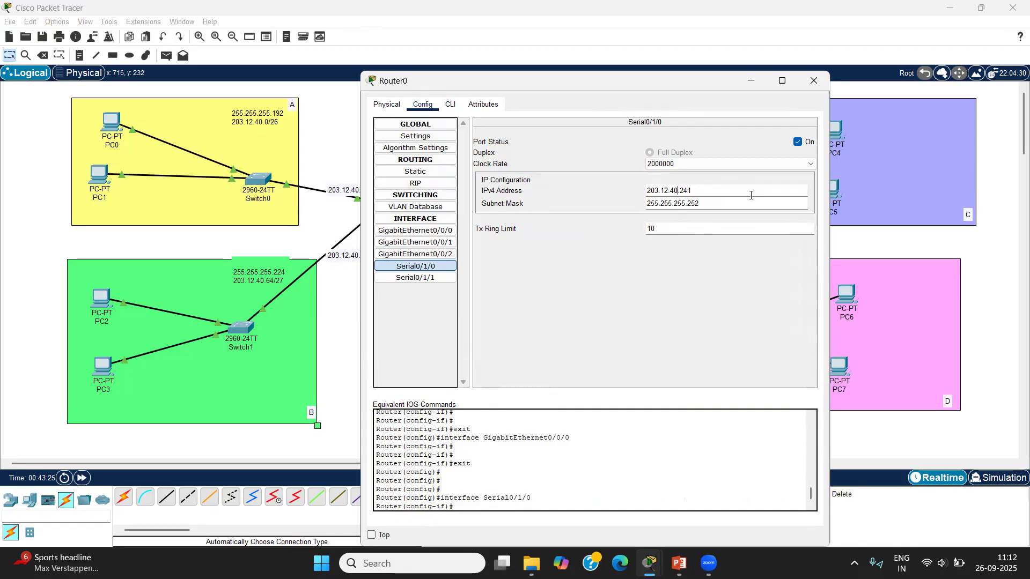
key(Tab)
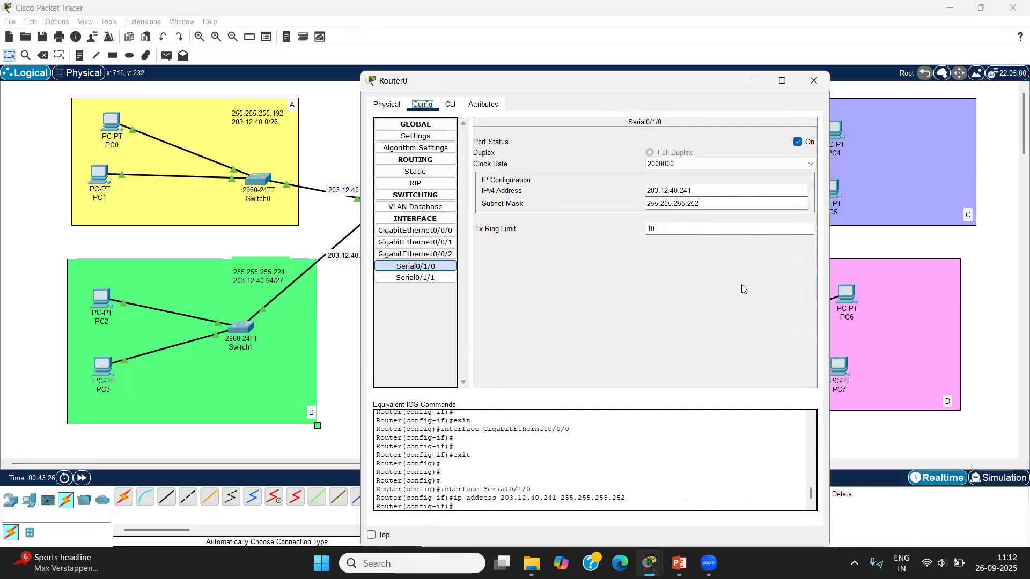
click(815, 83)
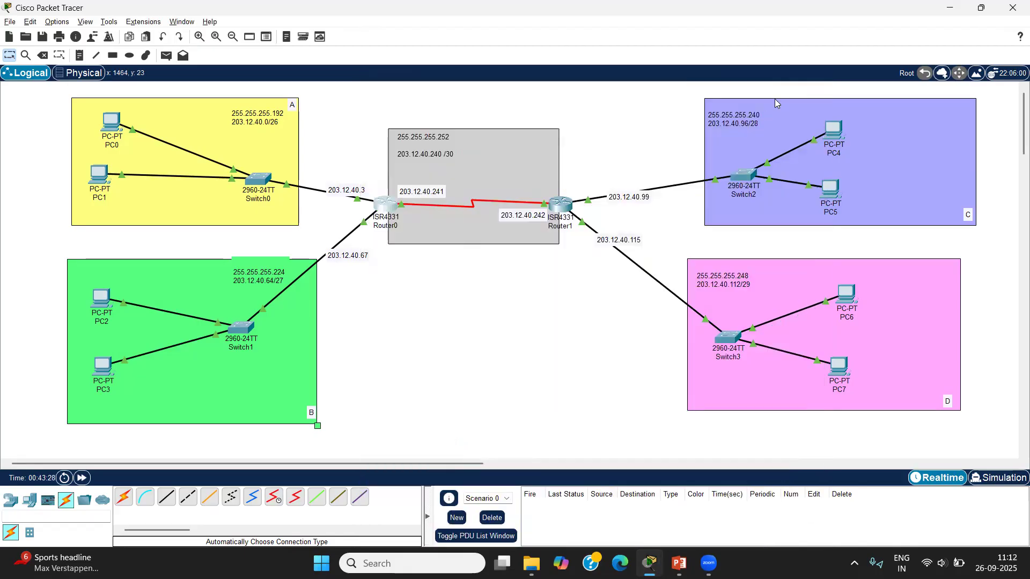
Step: Set the IPv4 address of Router1's Serial0/1/0 interface to 203.12.40.242 and close the router's window
click(558, 208)
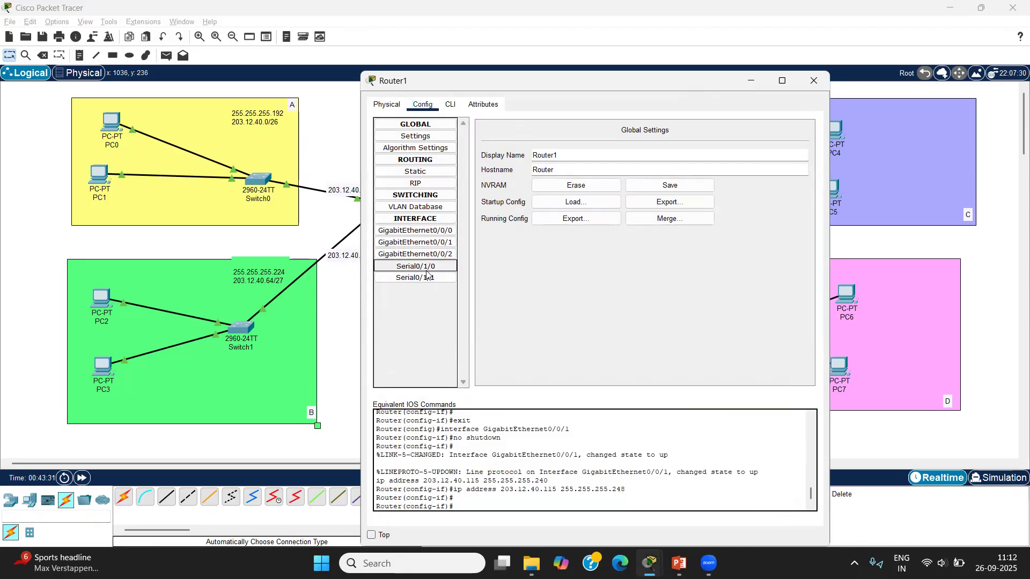
click(424, 268)
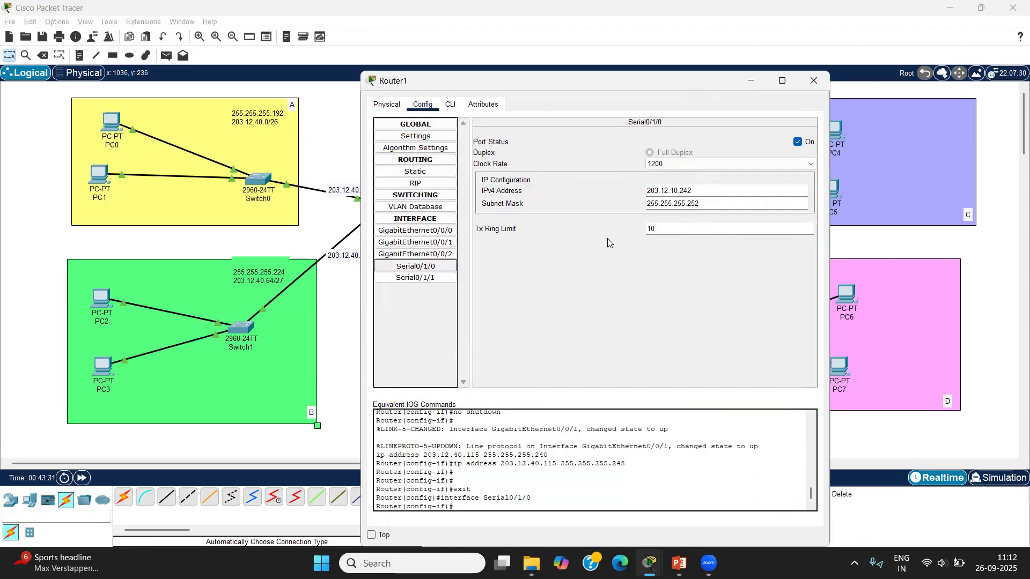
click(678, 190)
key(BackSpace)
key(BackSpace)
key(BackSpace)
text(40.)
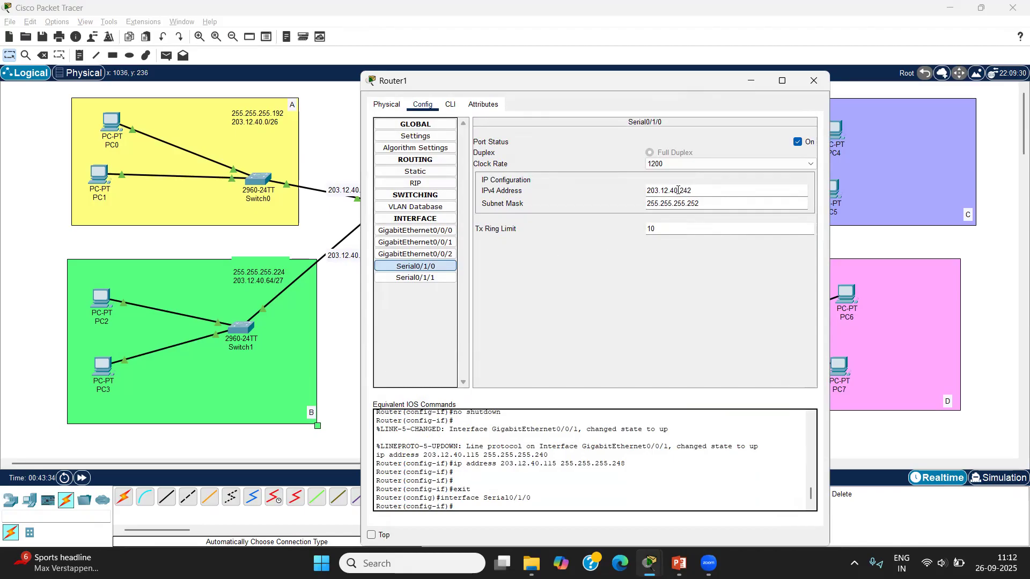
key(Return)
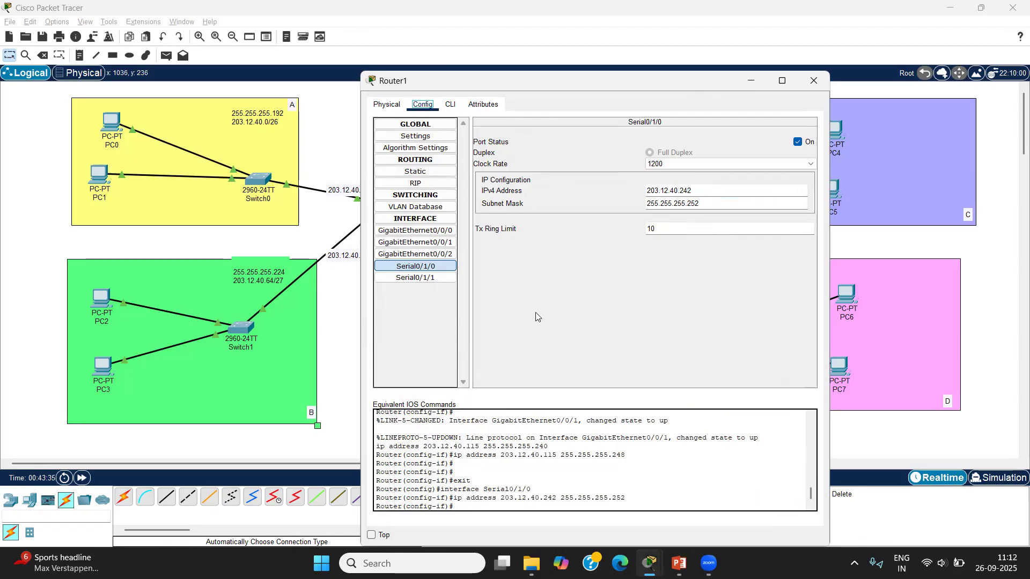
click(816, 81)
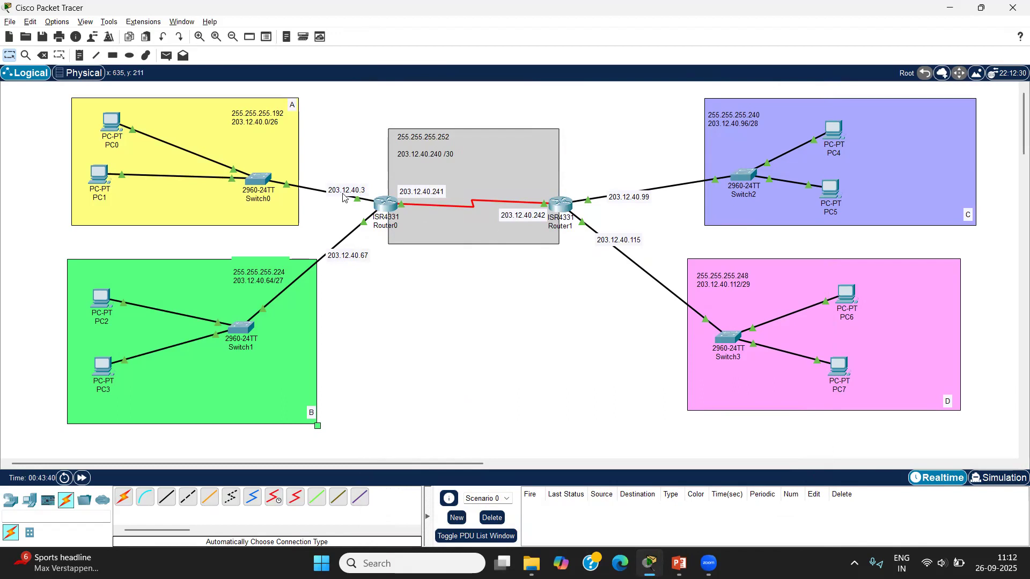
Step: Open Router0's static route settings and move its window clear of Router1 and subnets C and D
click(388, 208)
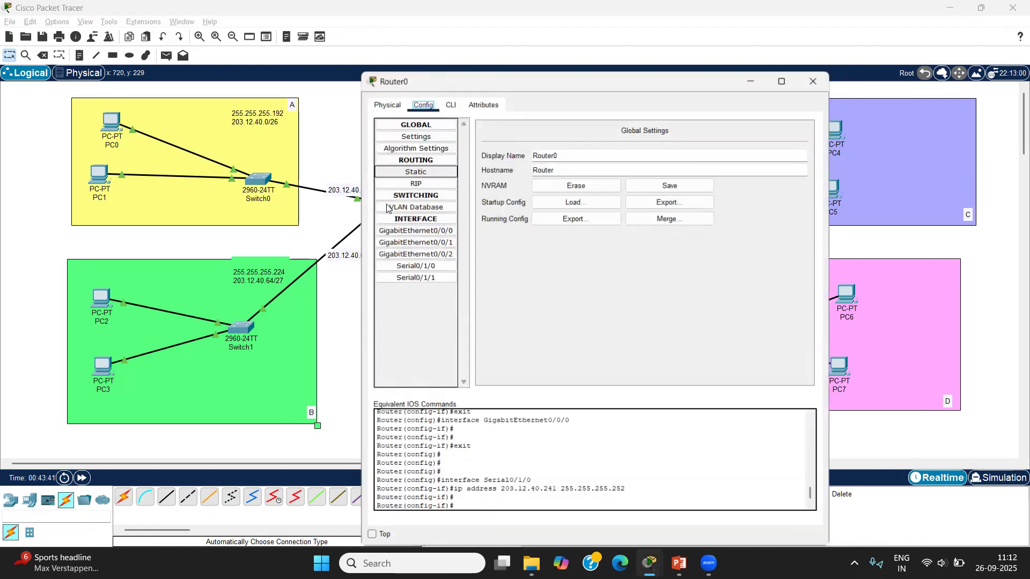
click(436, 178)
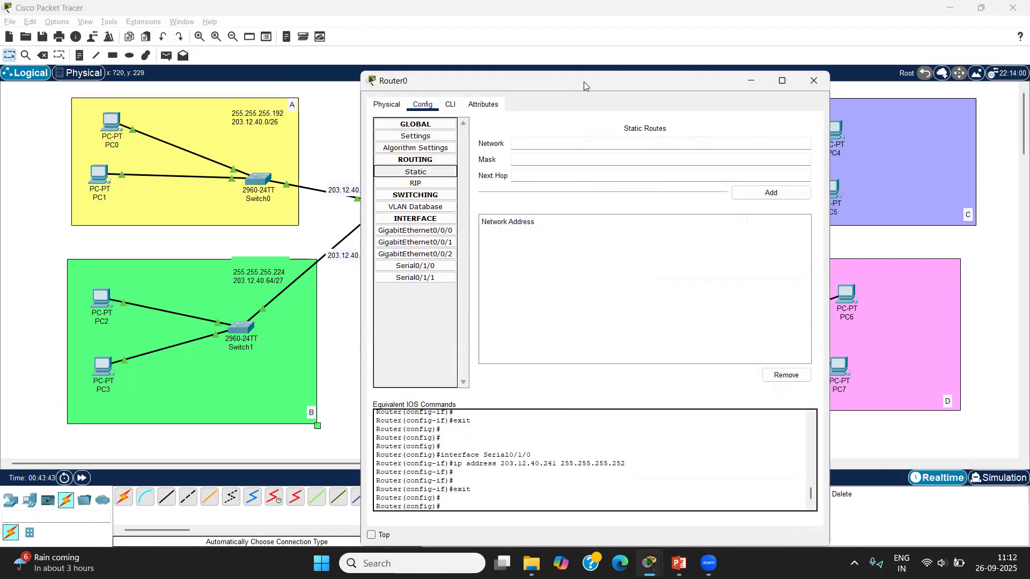
drag(583, 81, 277, 71)
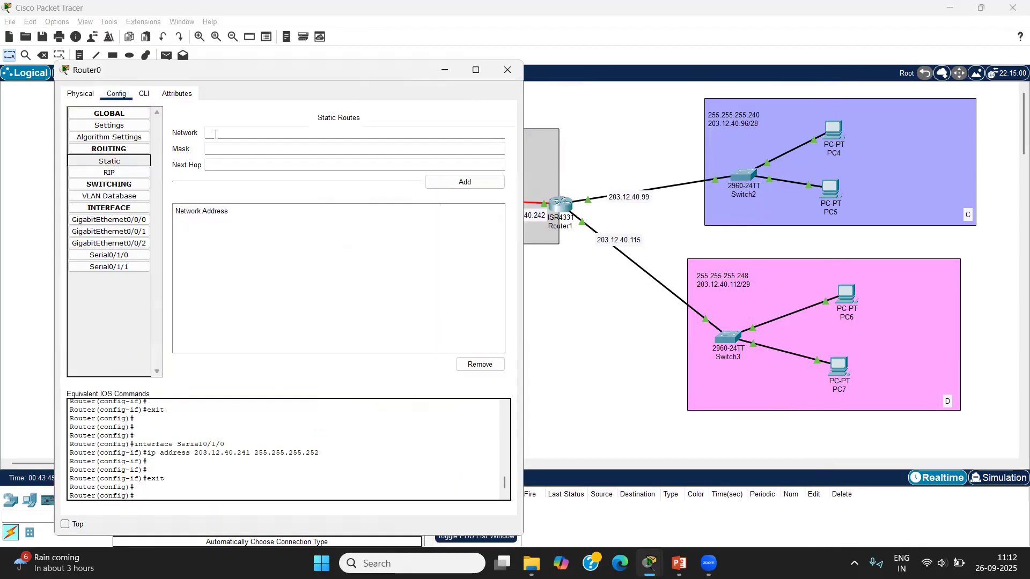
click(215, 132)
drag(269, 72, 237, 71)
click(197, 133)
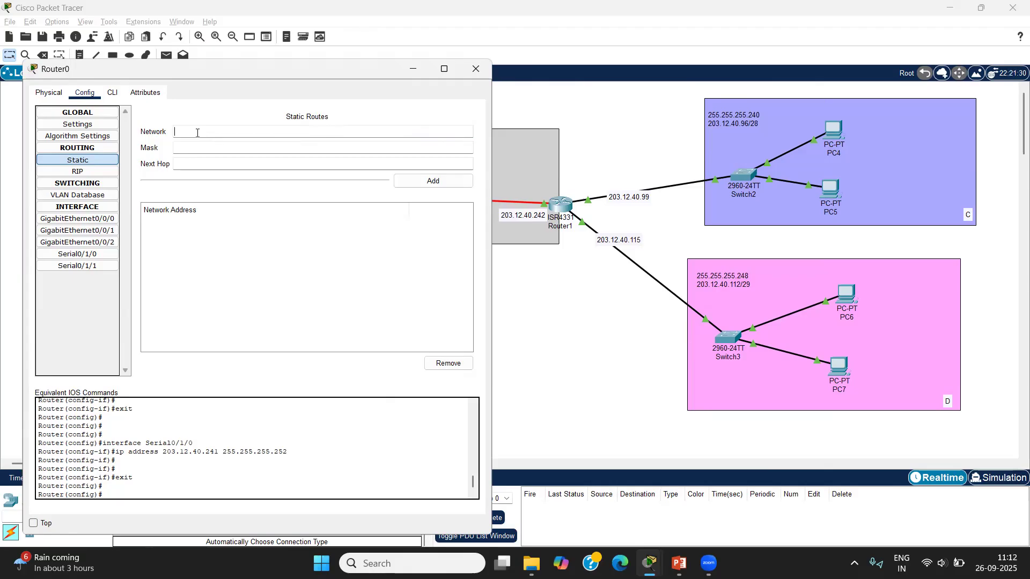
Step: Enter 203.12.40.96 as the static route's network and 203.12.40.240 as its mask
text(203.12.40.96)
drag(217, 132, 169, 131)
key(ctrl+c)
click(186, 146)
key(ctrl+v)
key(BackSpace)
text(242)
click(192, 164)
click(220, 147)
key(BackSpace)
text(0)
Step: Set the static route's next hop to 203.12.40.242 and try to add the route
click(220, 161)
key(ctrl+v)
key(BackSpace)
key(BackSpace)
text(242)
click(428, 180)
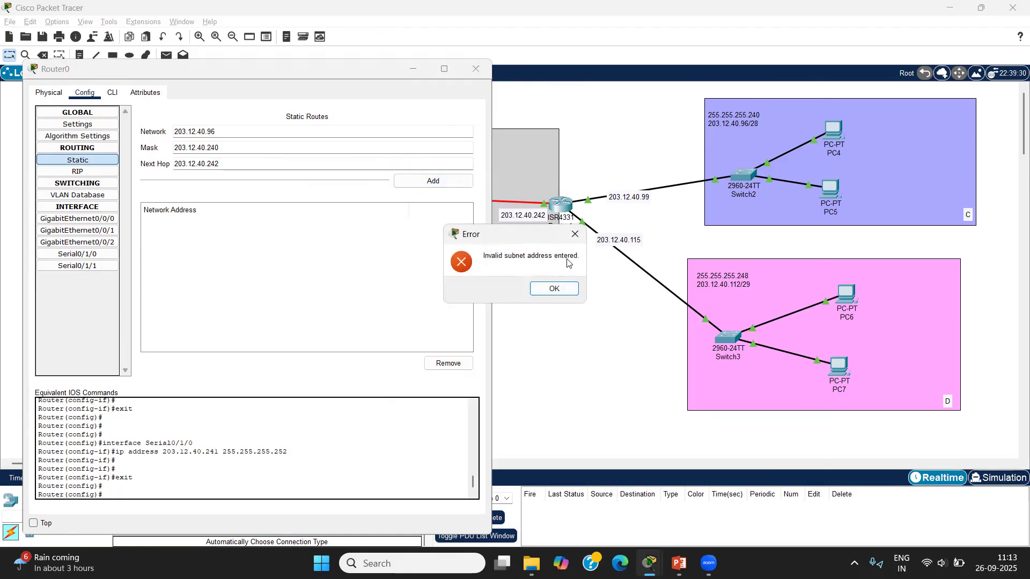
click(555, 289)
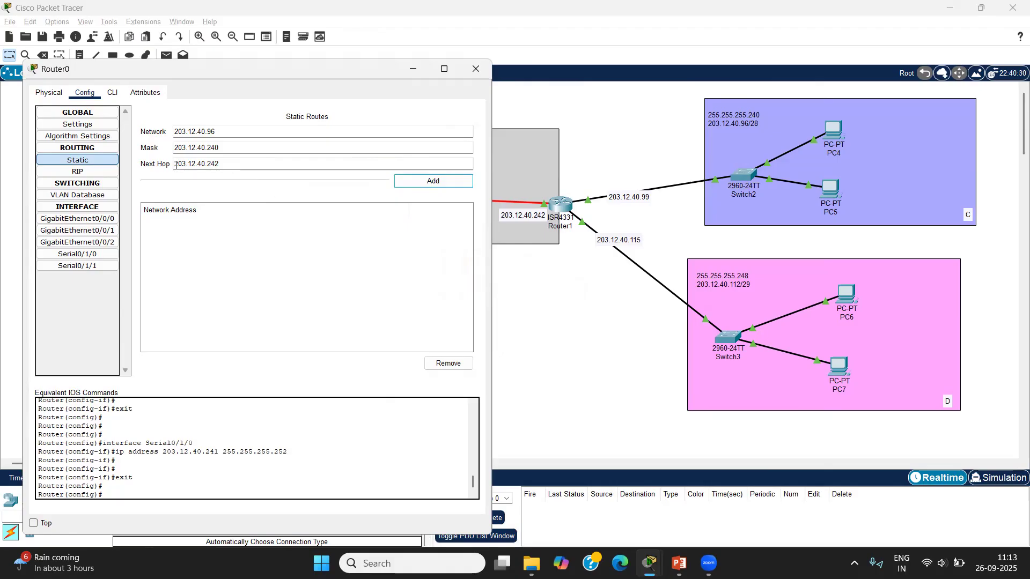
Step: Set the mask to 255.255.255.240 and add the static route to subnet C on Router0
click(228, 146)
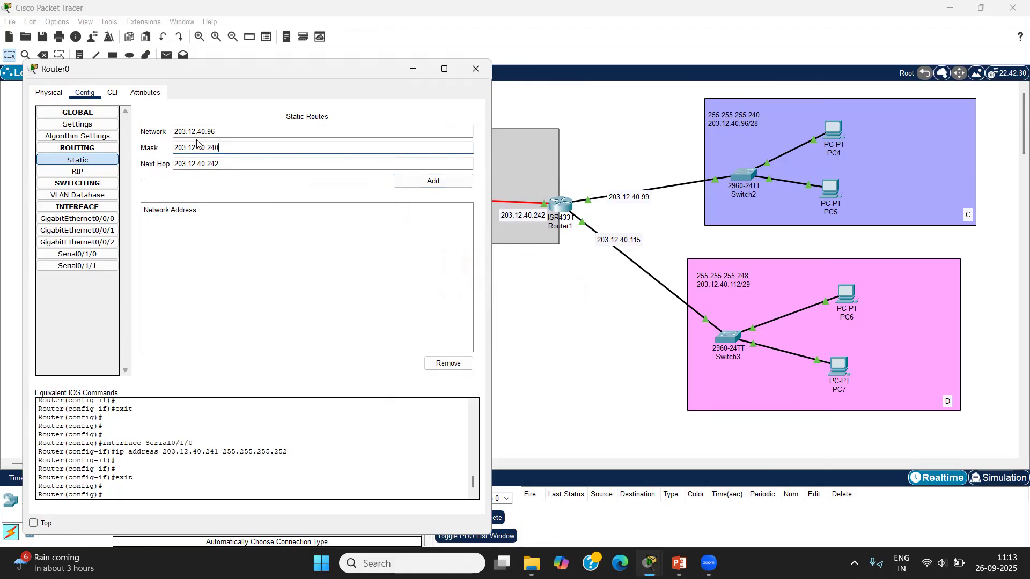
click(218, 131)
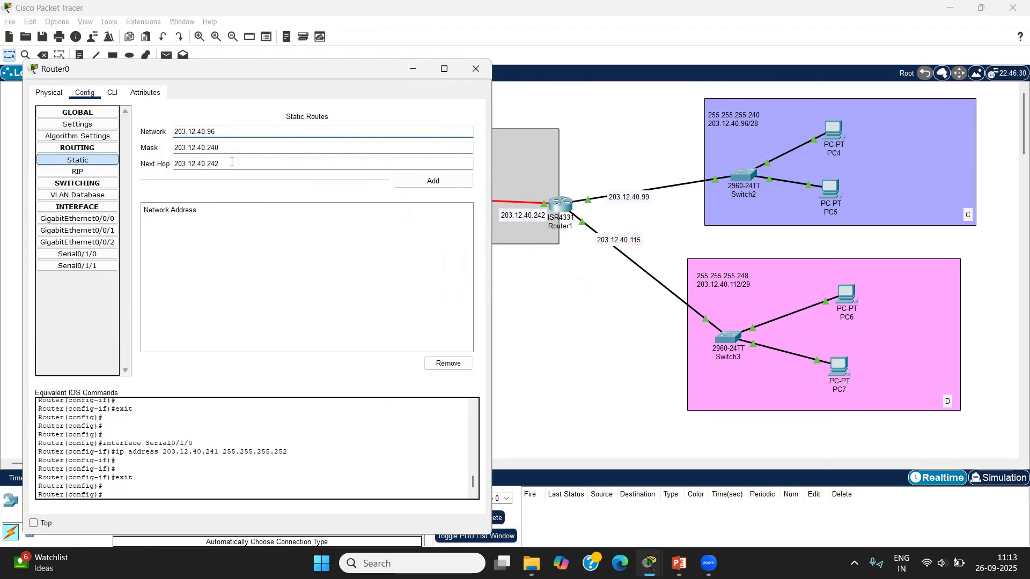
click(226, 152)
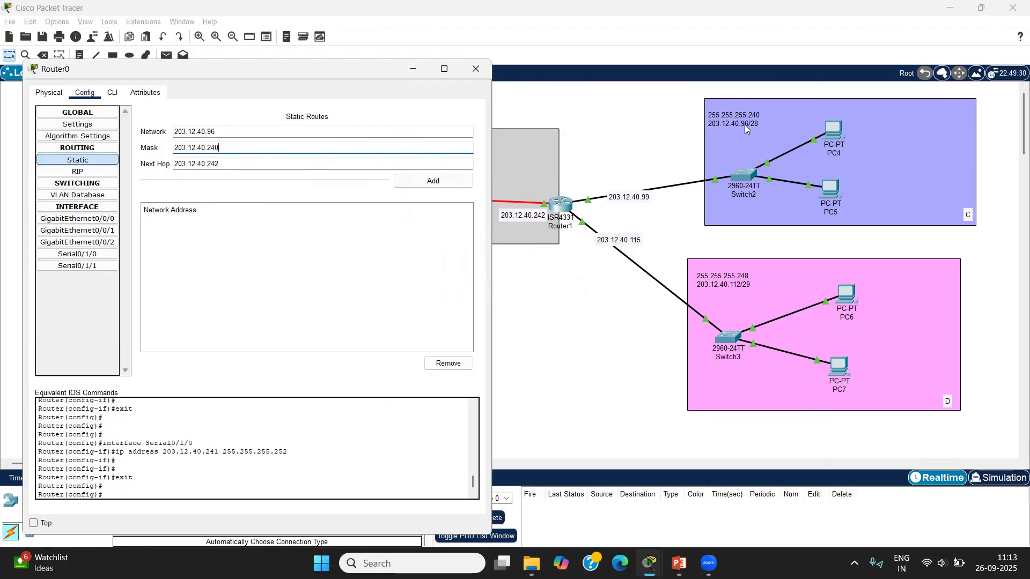
drag(236, 148, 148, 141)
text(255.255.255.240)
click(250, 161)
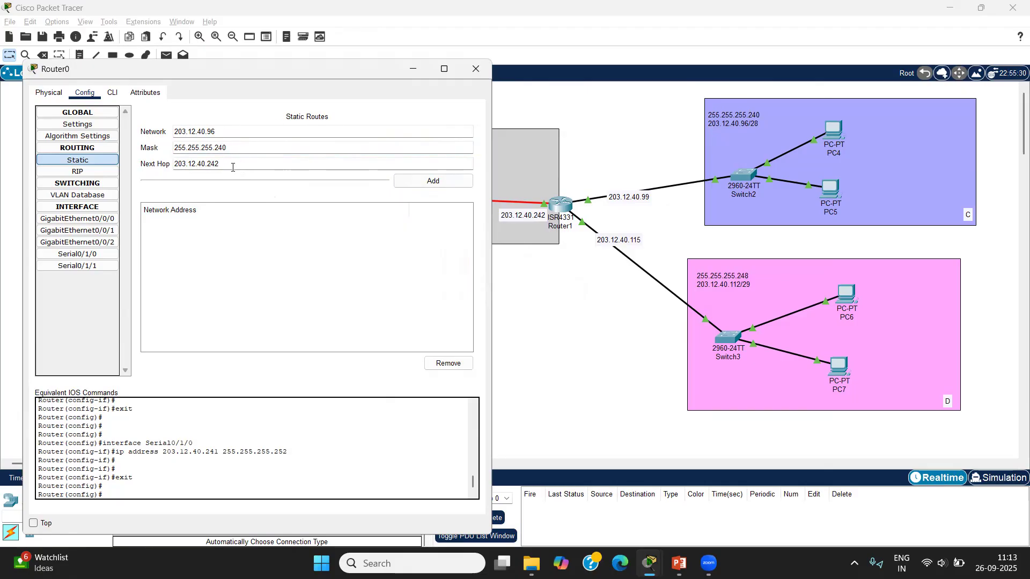
click(440, 185)
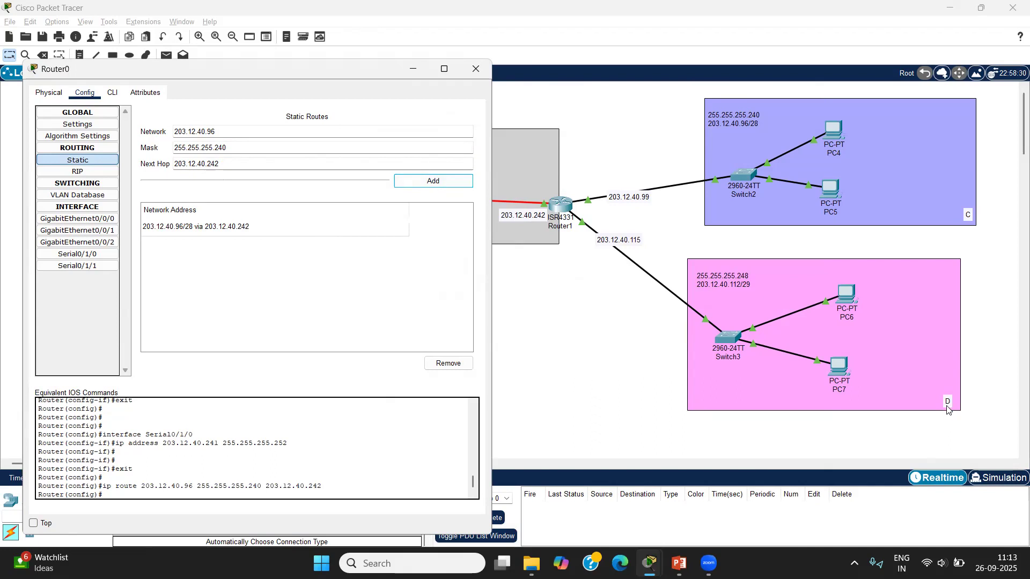
Step: Add a static route to 203.12.40.112 with mask 255.255.255.248 and next hop 203.12.40.242, and close Router0's window
click(234, 134)
key(BackSpace)
key(BackSpace)
text(112)
click(278, 143)
key(BackSpace)
text(8)
click(258, 158)
click(431, 182)
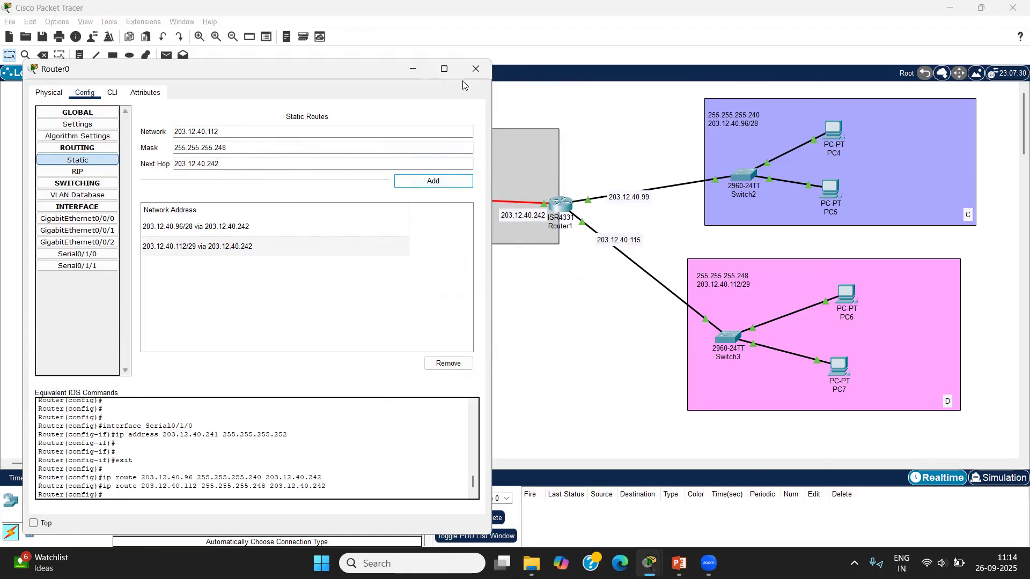
click(476, 69)
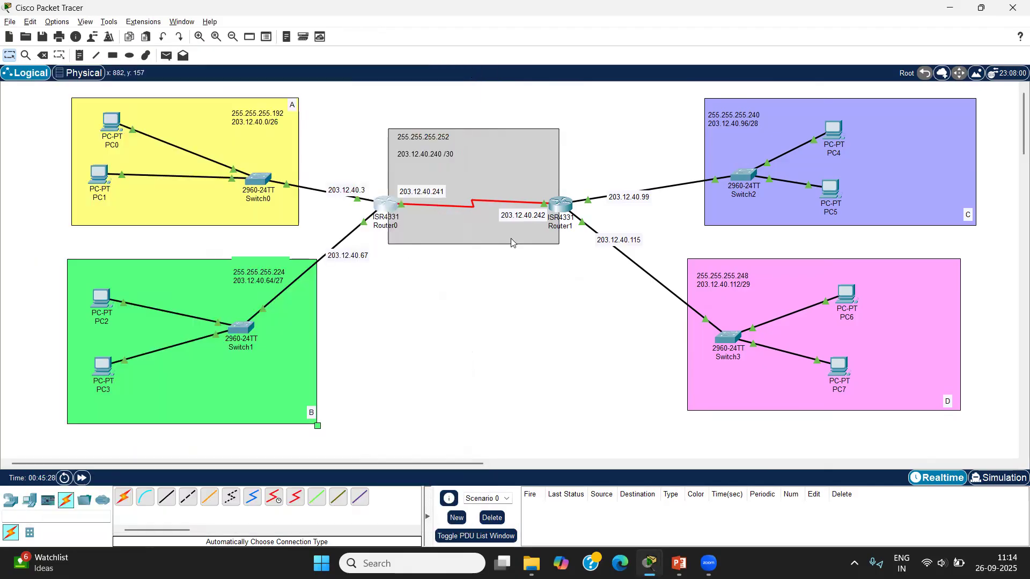
Step: Open Router1's static route settings, with its window resized clear of Router0 and subnets A and B
click(560, 204)
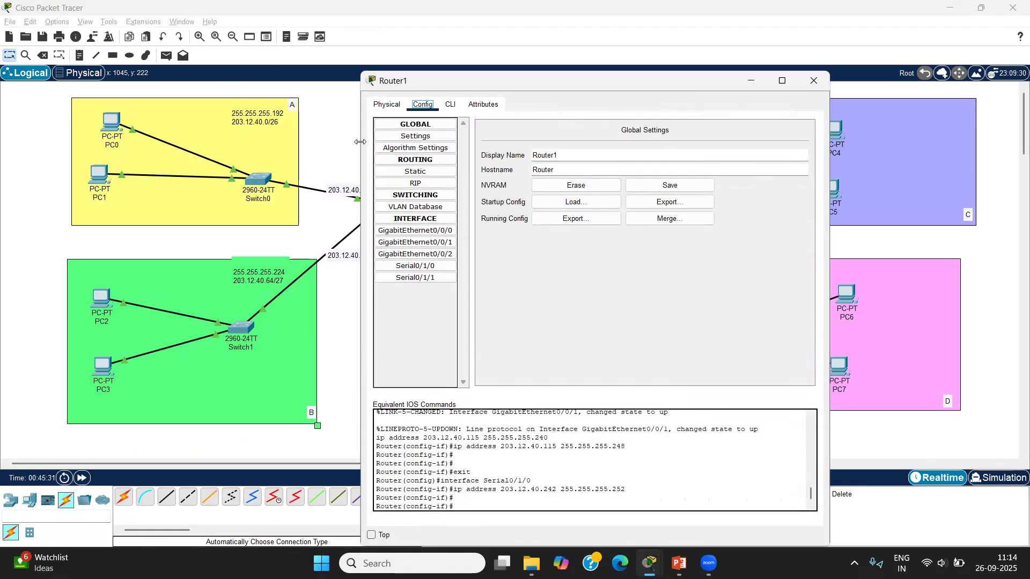
drag(359, 141, 475, 142)
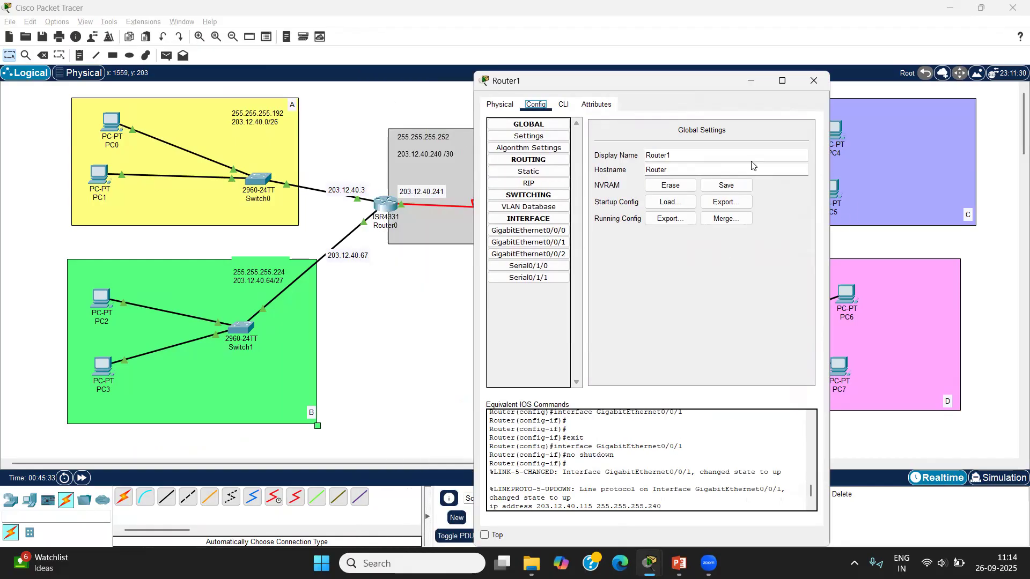
click(528, 172)
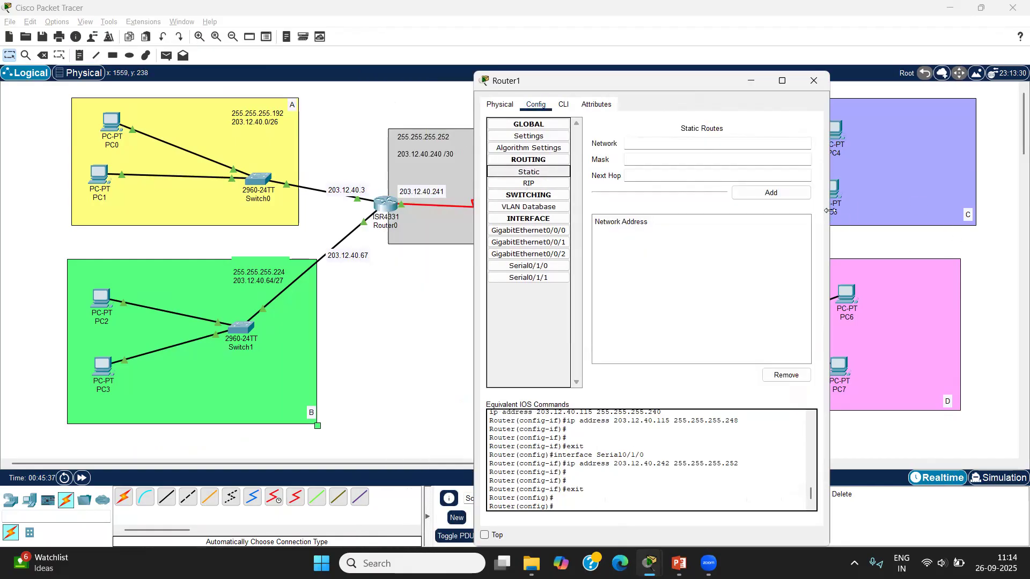
drag(830, 211, 960, 211)
click(658, 144)
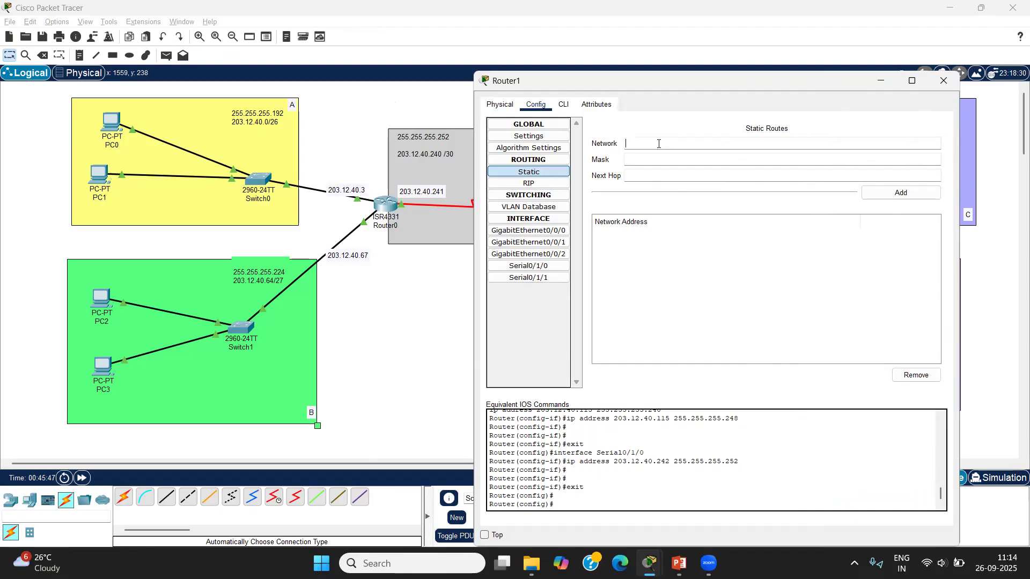
Step: Add a static route on Router1 to 203.12.40.0 with mask 255.255.255.192 and next hop 203.12.40.241
text(203.12.40.96)
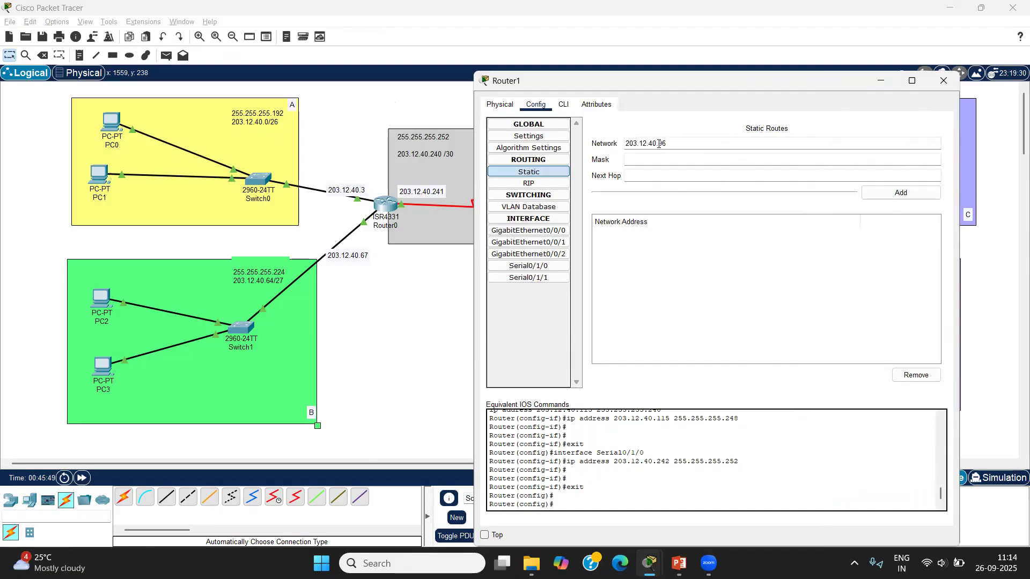
key(BackSpace)
key(BackSpace)
text(0)
click(654, 160)
text(255.255.255.192)
click(694, 173)
text(203.12.40.96)
key(BackSpace)
key(BackSpace)
text(241)
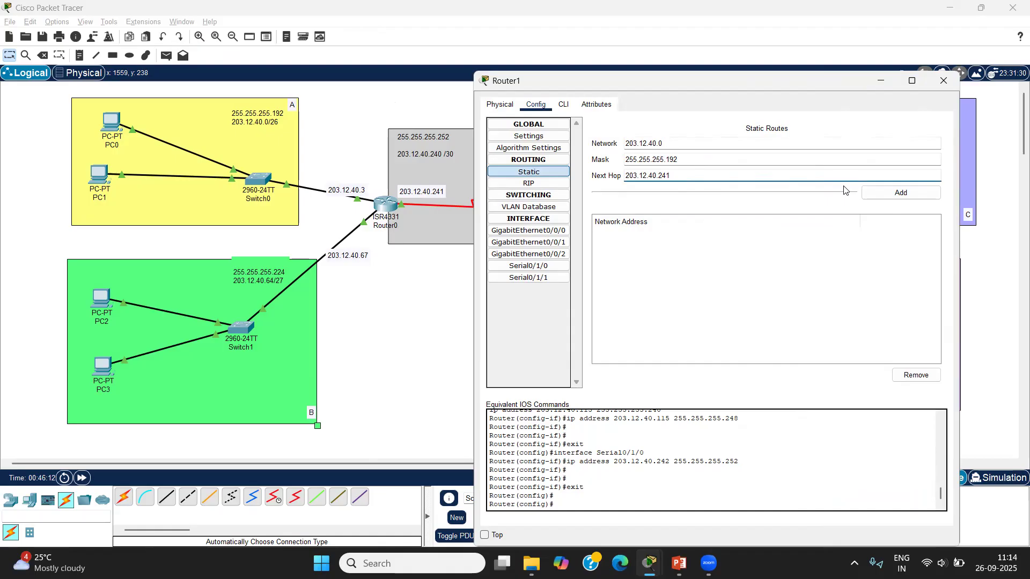
click(902, 193)
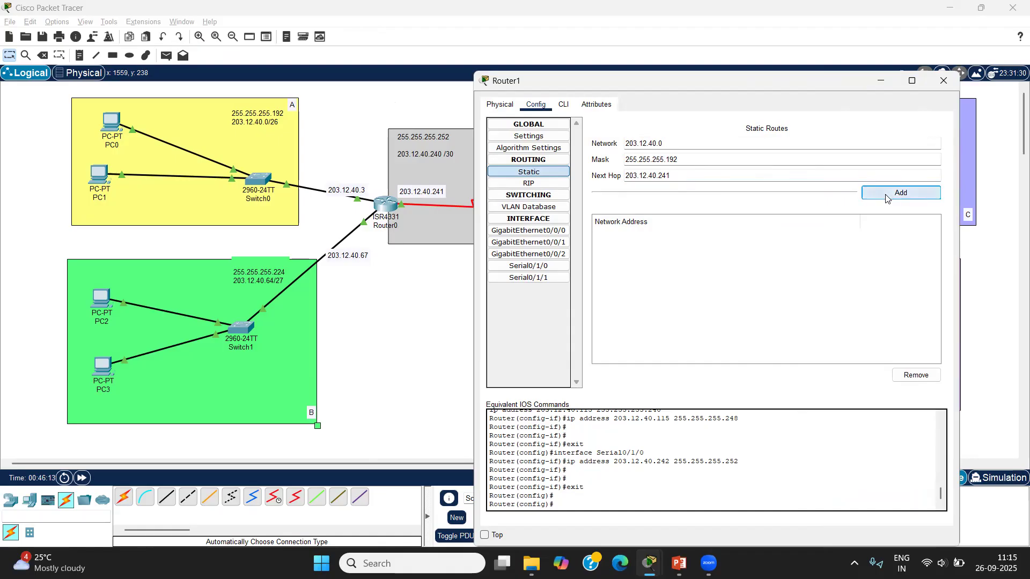
Step: Add a static route to 203.12.40.64 with mask 255.255.255.224 and next hop 203.12.40.241, and close Router1's window
click(667, 144)
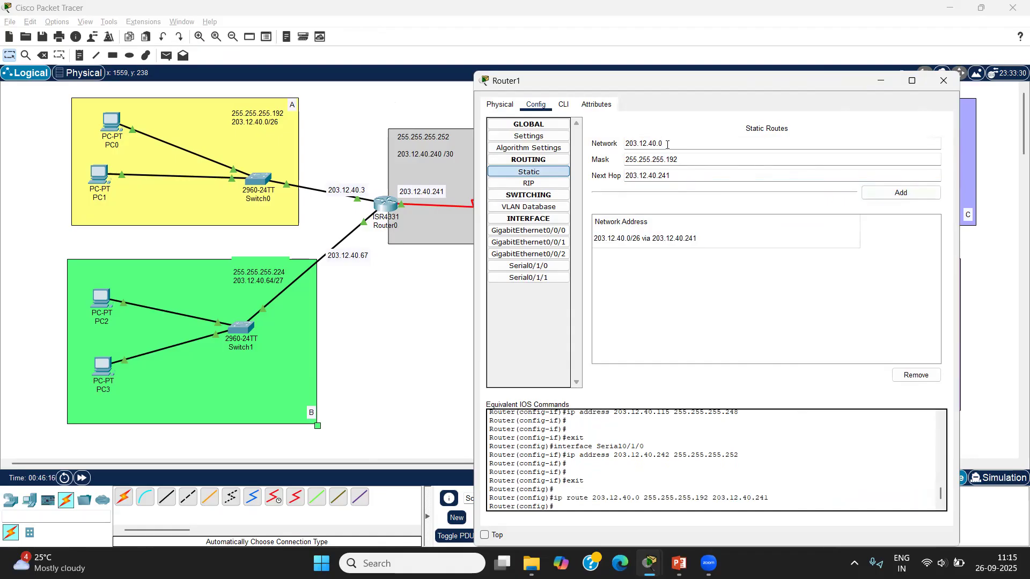
key(BackSpace)
text(64)
click(686, 161)
key(BackSpace)
key(BackSpace)
key(BackSpace)
text(224)
click(687, 176)
click(901, 192)
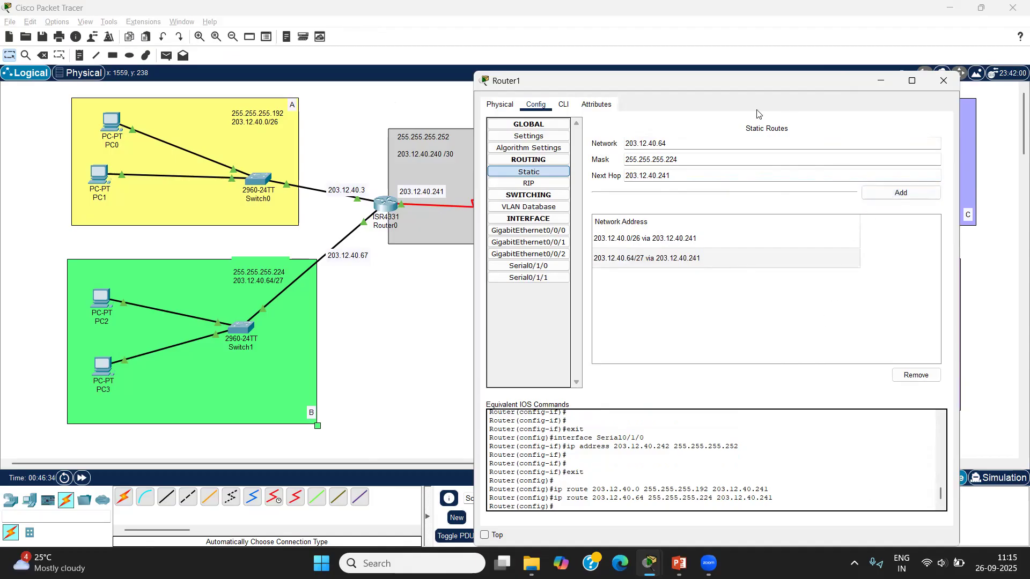
drag(741, 73, 609, 64)
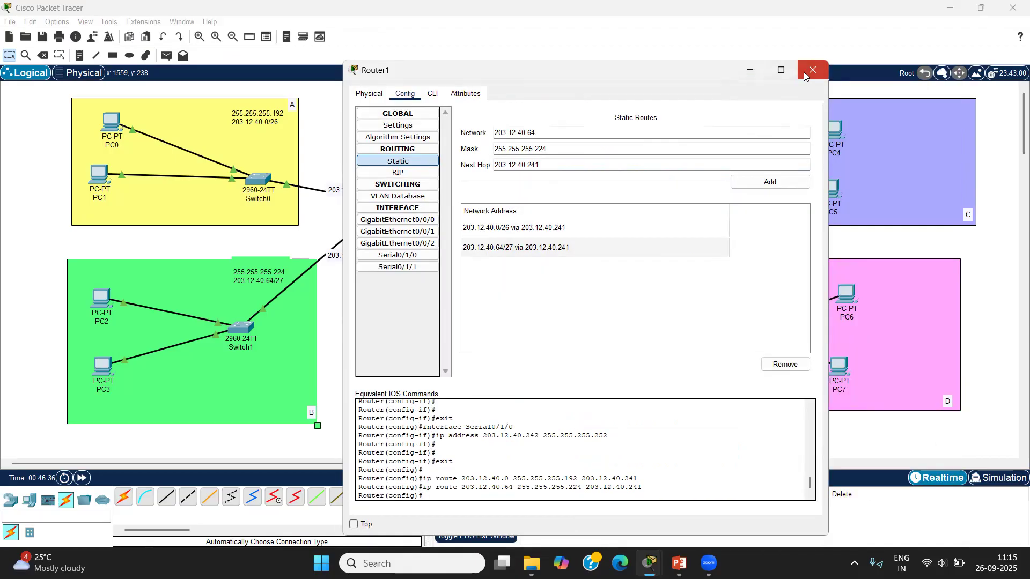
click(805, 72)
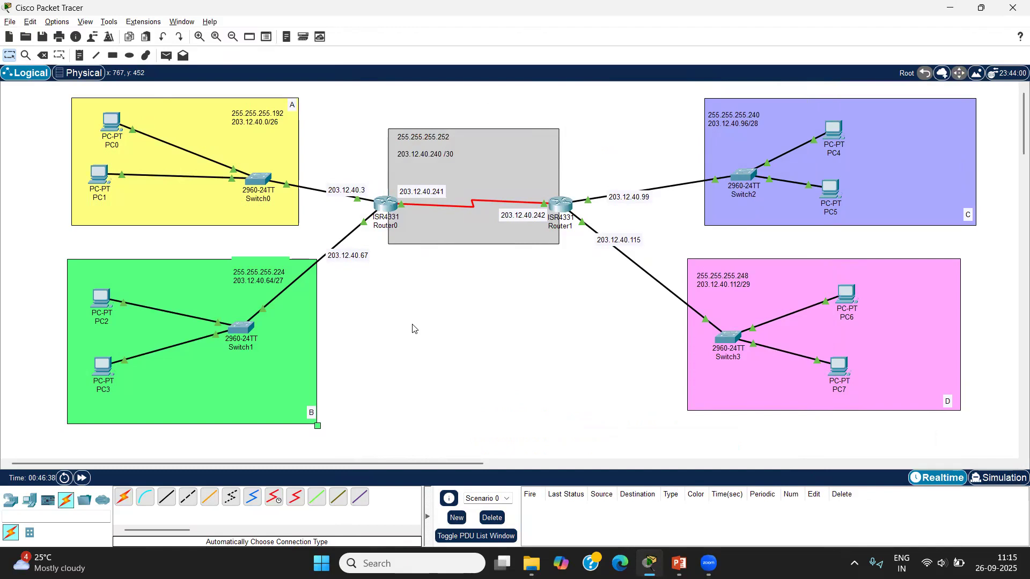
Step: Send a simple PDU from PC0 to PC7 and fire it from the PDU list
click(166, 55)
click(114, 120)
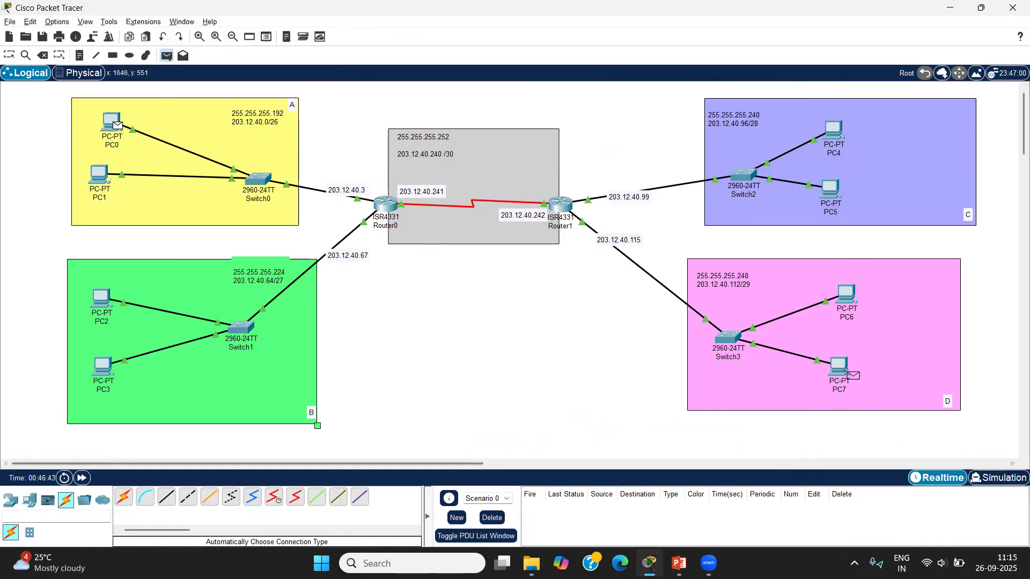
click(845, 370)
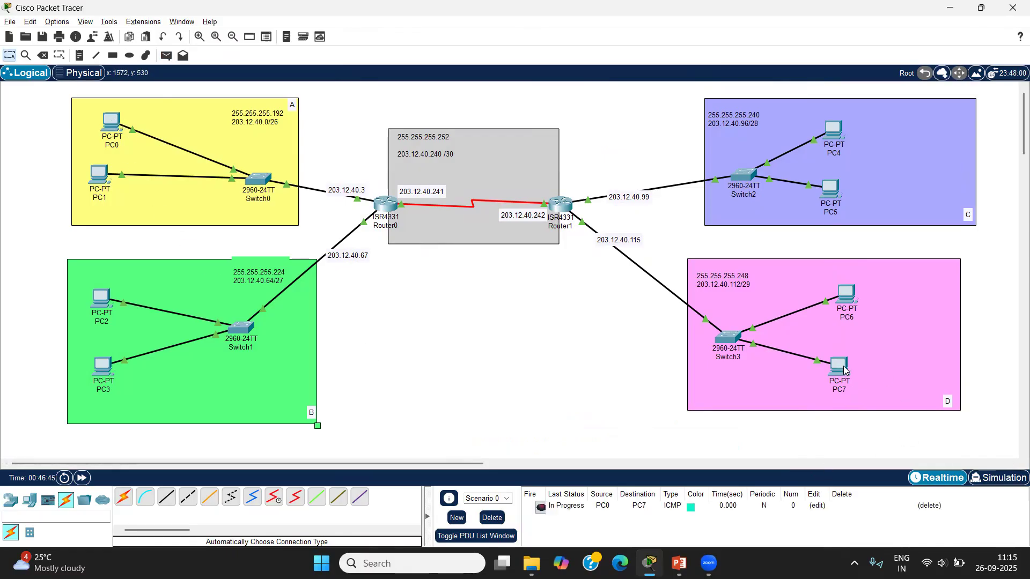
click(540, 507)
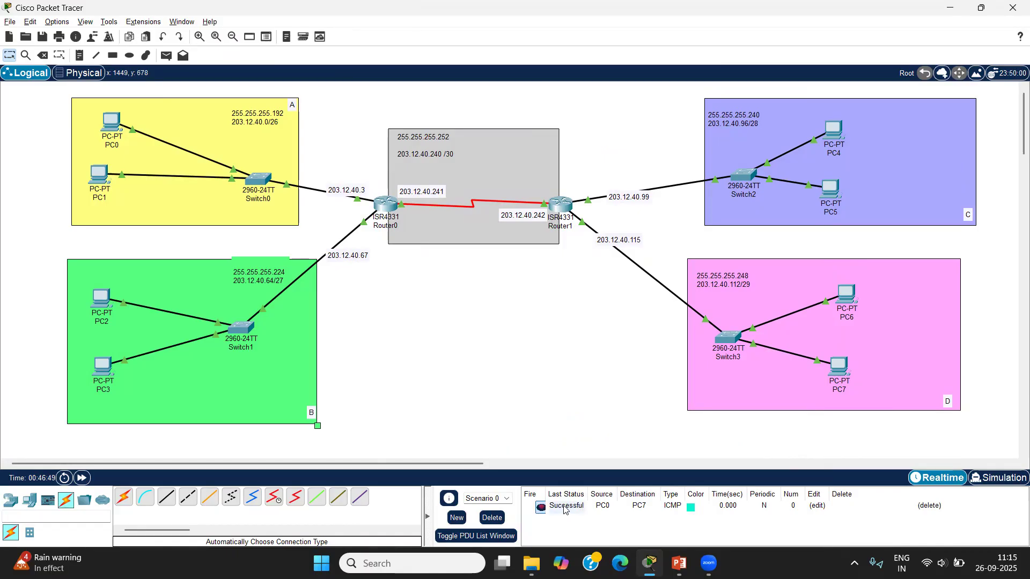